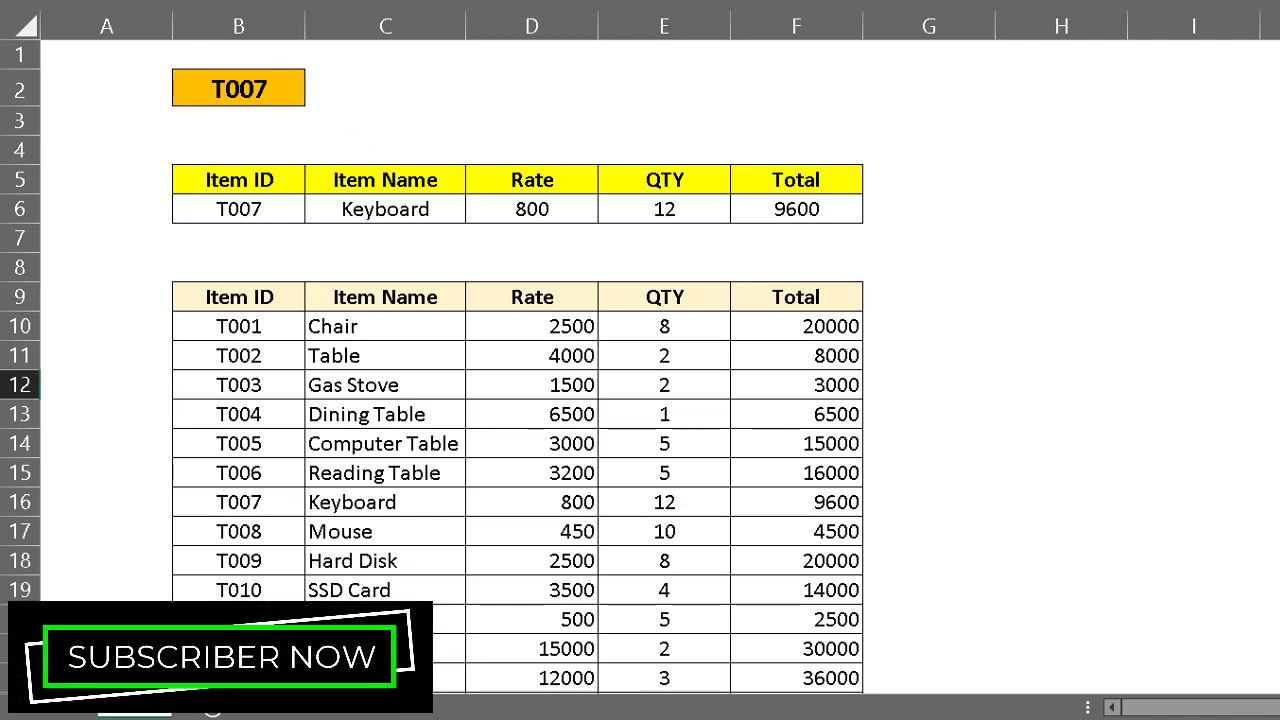
# Step: Examine the item ID selector in B2, its available IDs, and the lookup result table in B5:F6
pyautogui.click(272, 89)
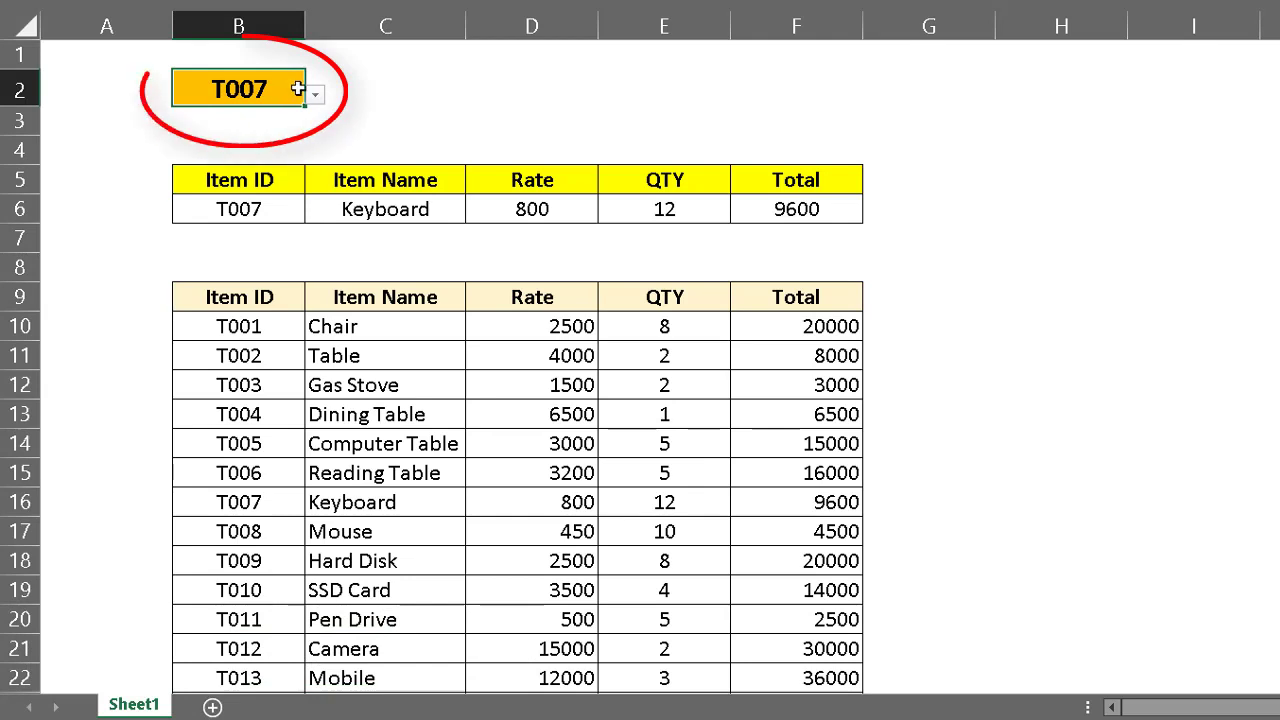
pyautogui.moveTo(263, 178); pyautogui.dragTo(838, 203)
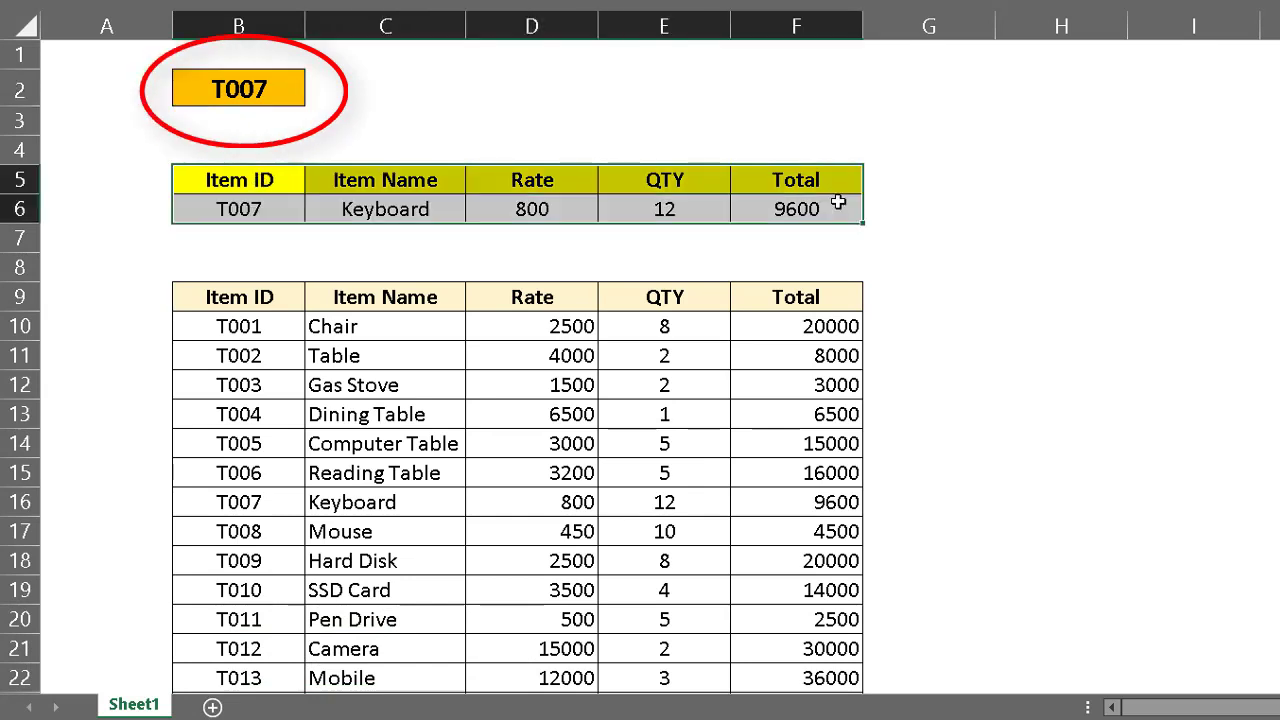
pyautogui.click(281, 68)
pyautogui.click(278, 90)
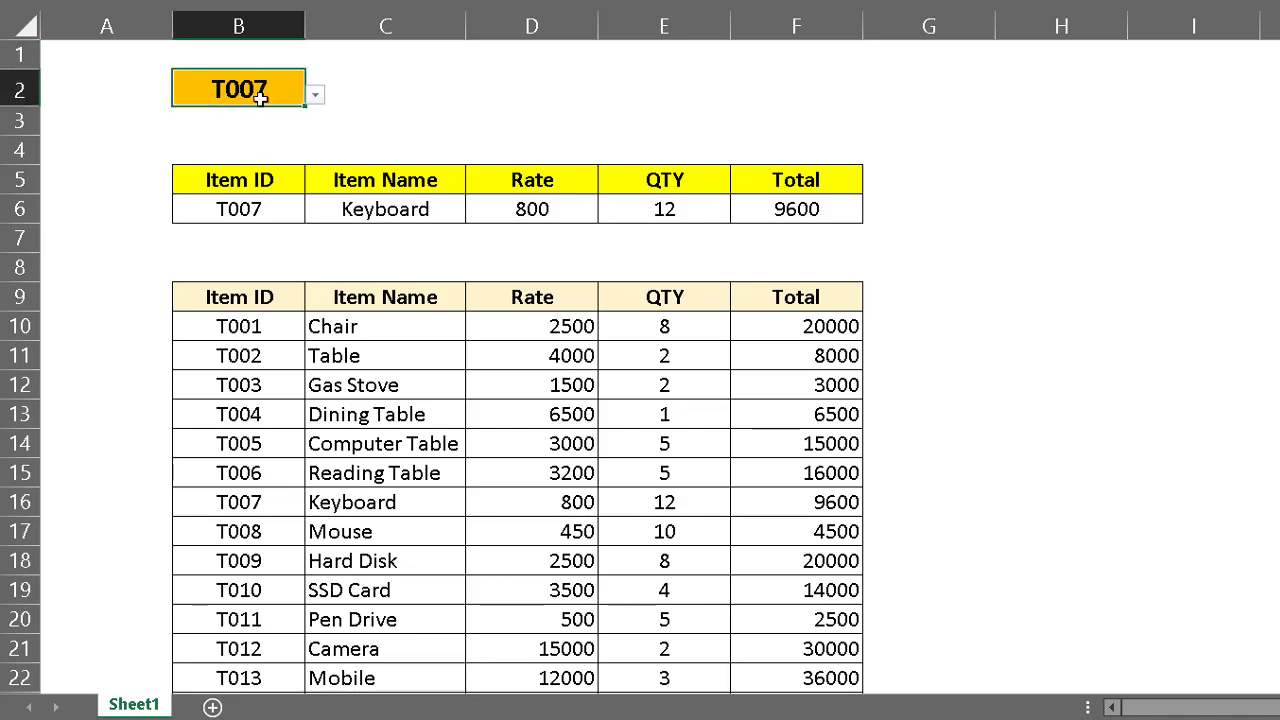
pyautogui.click(316, 97)
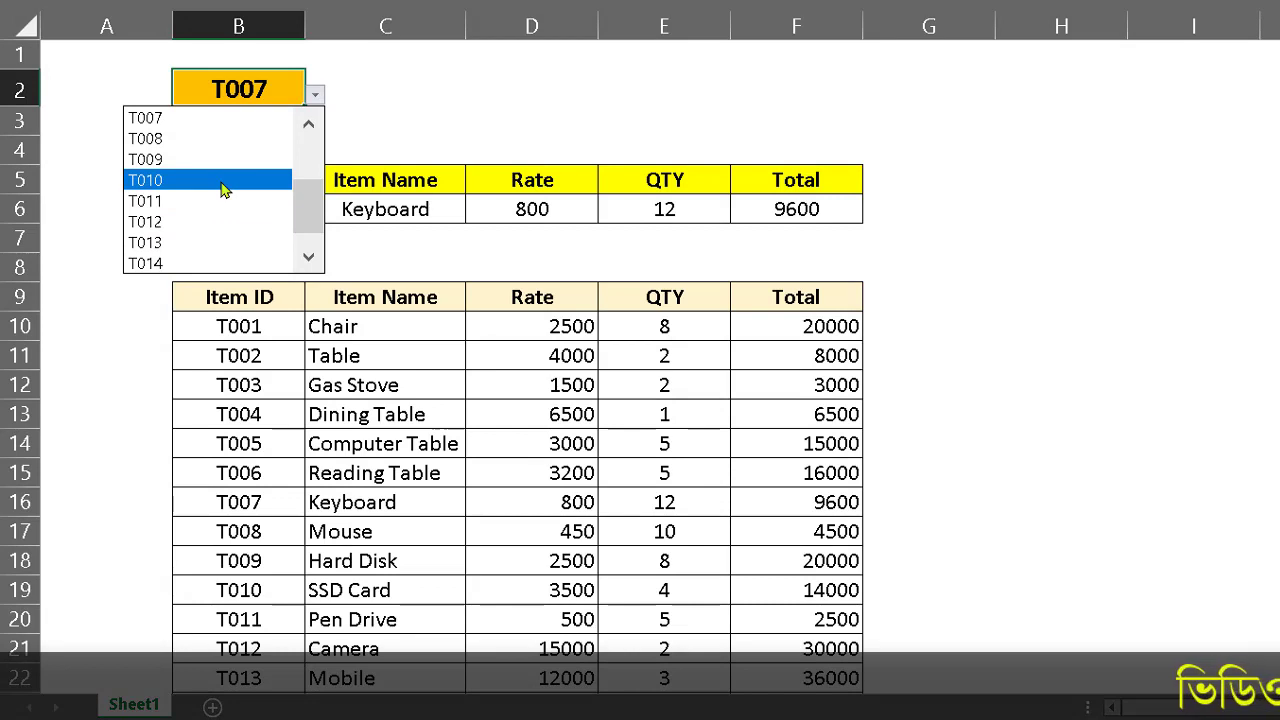
pyautogui.press('Escape')
pyautogui.moveTo(356, 180); pyautogui.dragTo(791, 180)
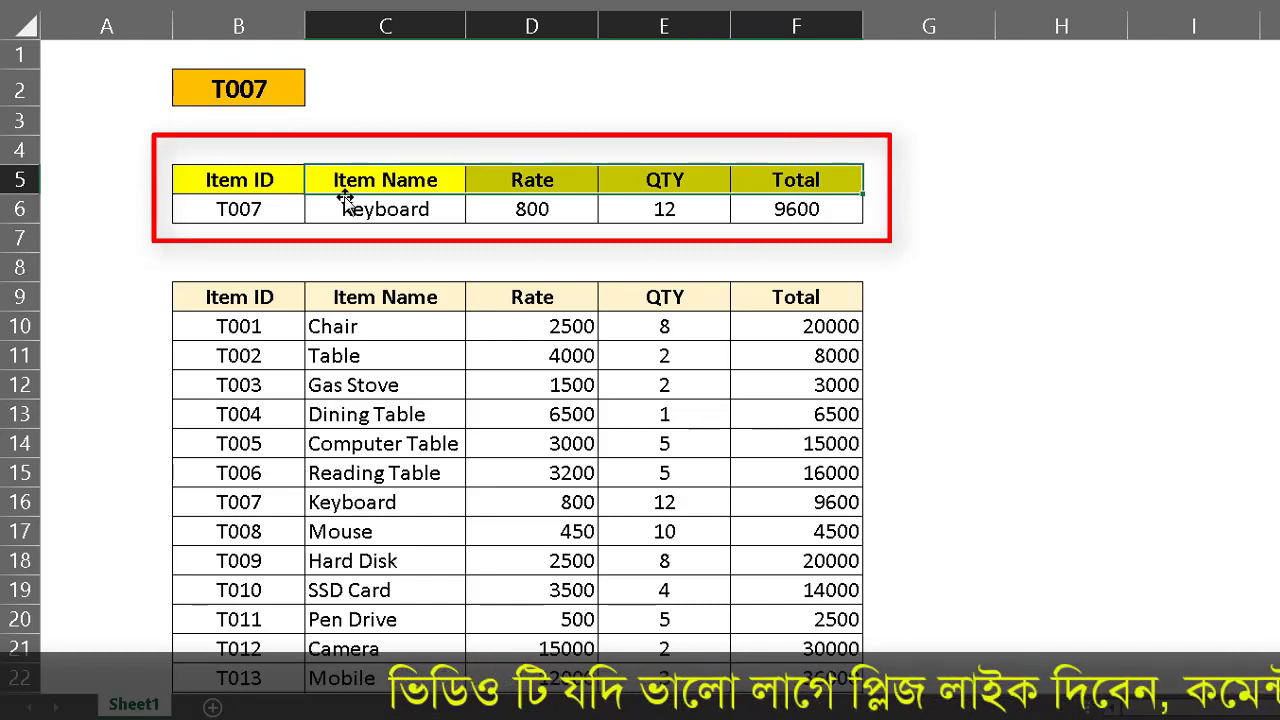
pyautogui.moveTo(290, 182); pyautogui.dragTo(830, 210)
pyautogui.click(1113, 246)
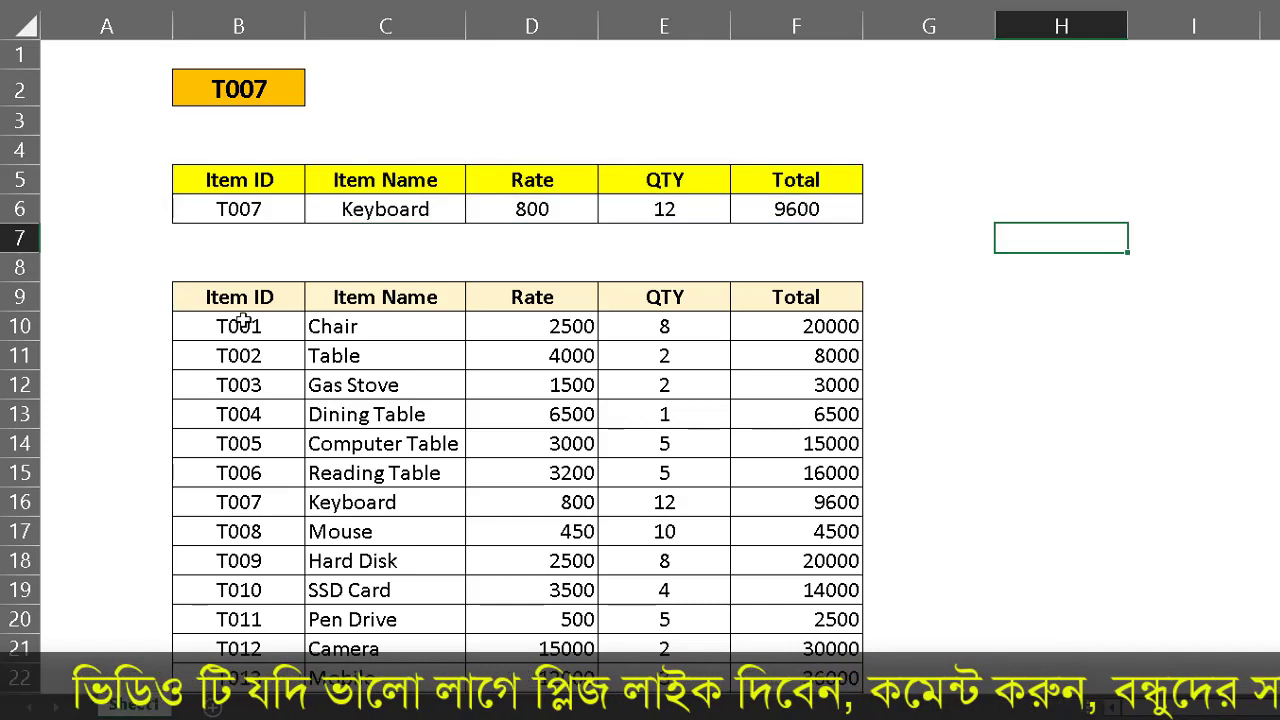
# Step: Examine the full item table in B9:F24 and how its columns correspond to the lookup result table
pyautogui.moveTo(239, 297); pyautogui.dragTo(818, 658)
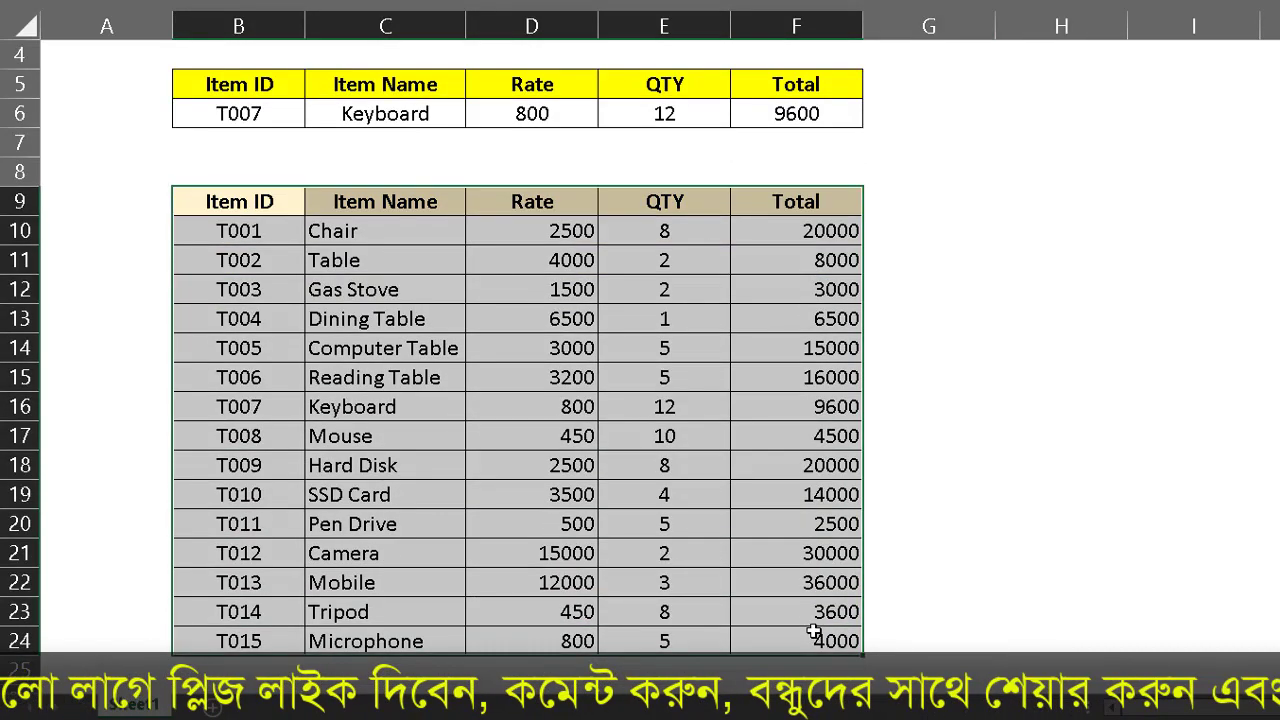
pyautogui.click(285, 205)
pyautogui.moveTo(310, 216); pyautogui.dragTo(850, 640)
pyautogui.moveTo(260, 205); pyautogui.dragTo(805, 612)
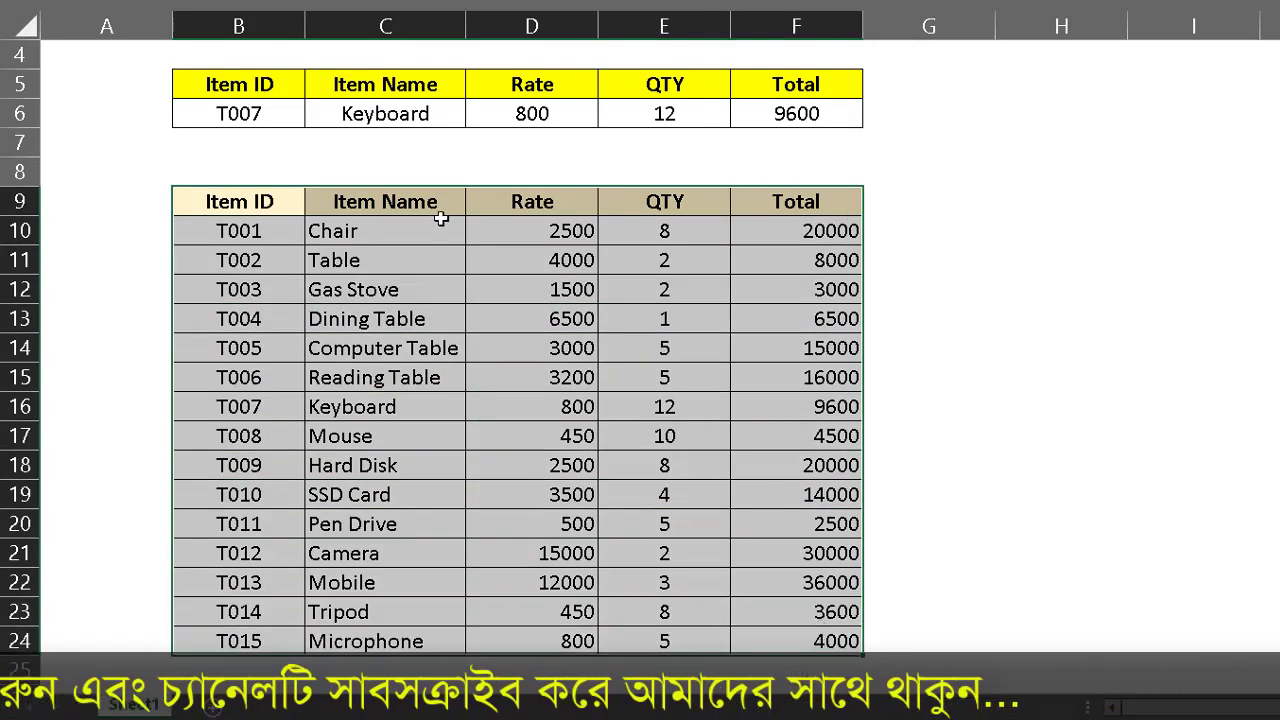
pyautogui.scroll(1, 269, 228)
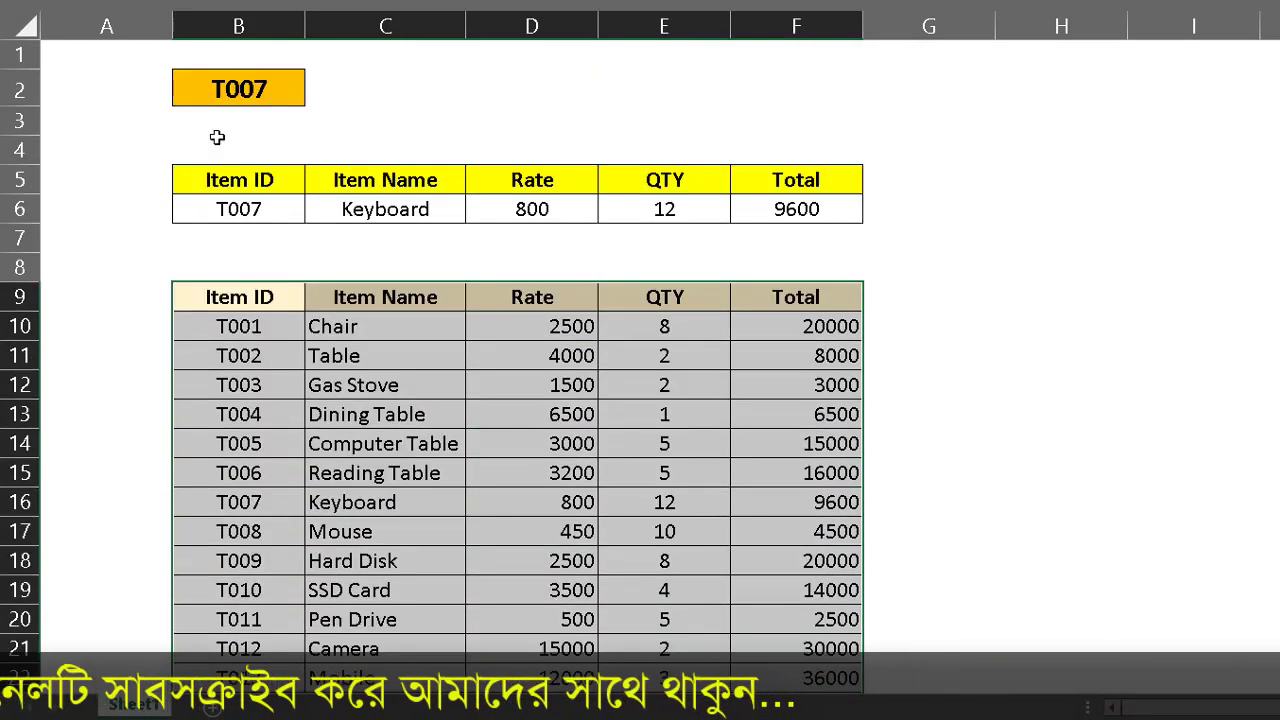
pyautogui.click(232, 190)
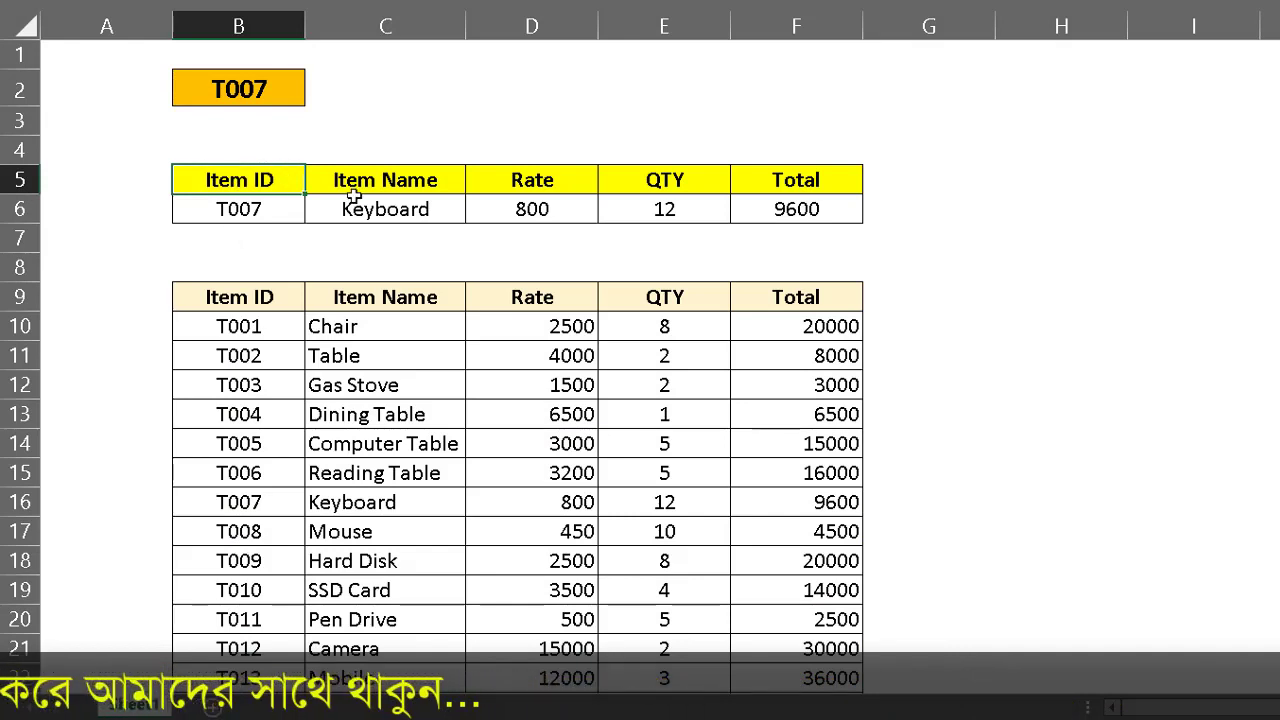
pyautogui.click(374, 113)
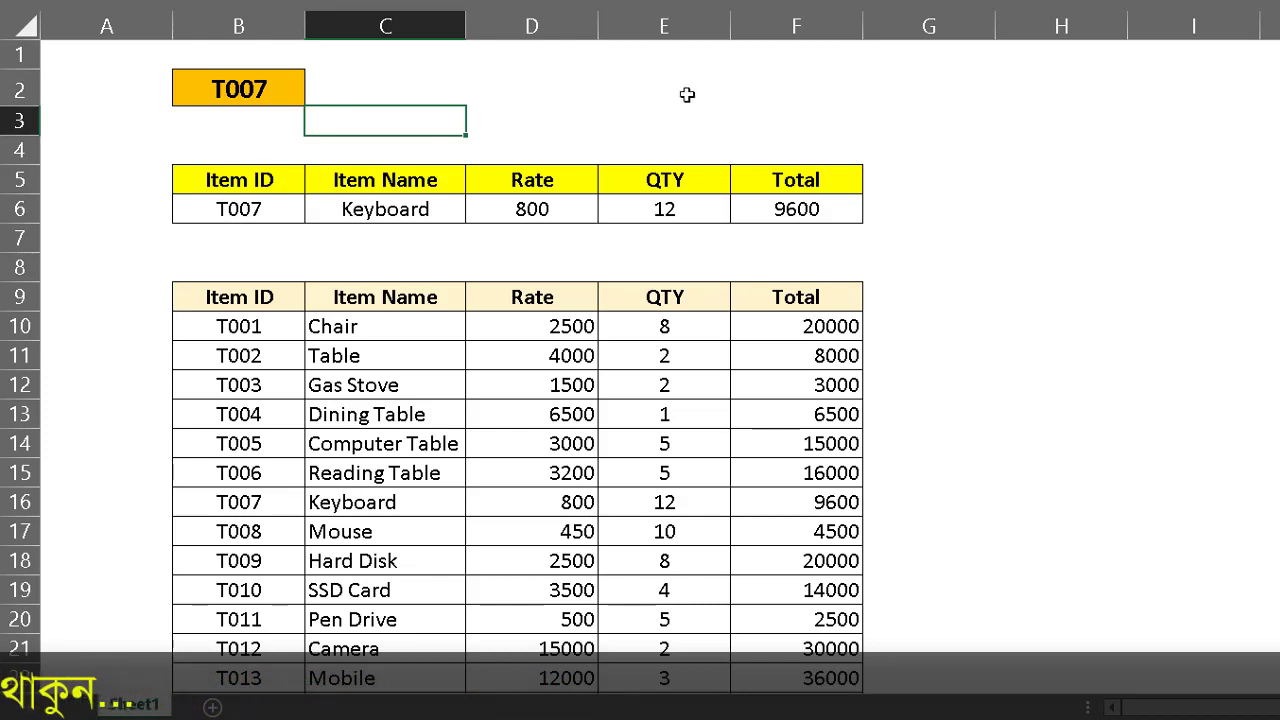
pyautogui.click(655, 95)
# Step: Choose item IDs T009, T012 and T015 in turn in cell B2 and check the result row against the item table
pyautogui.click(286, 89)
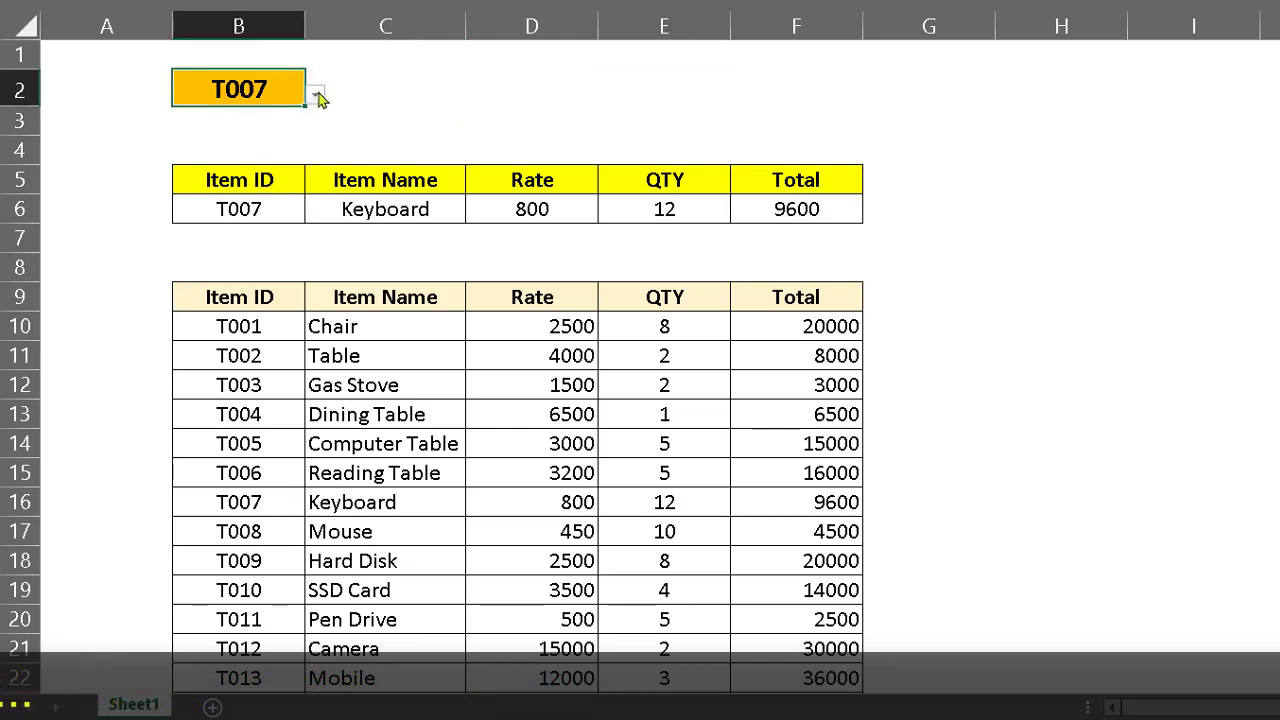
pyautogui.click(316, 95)
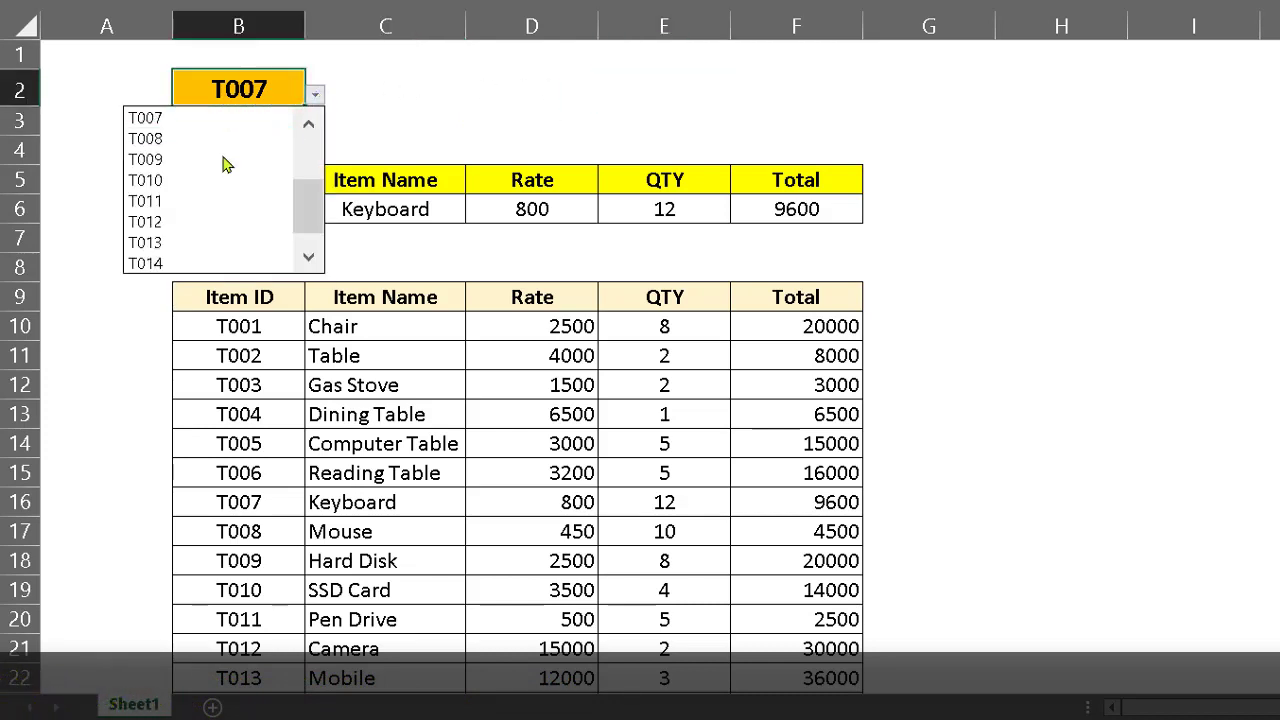
pyautogui.press('Escape')
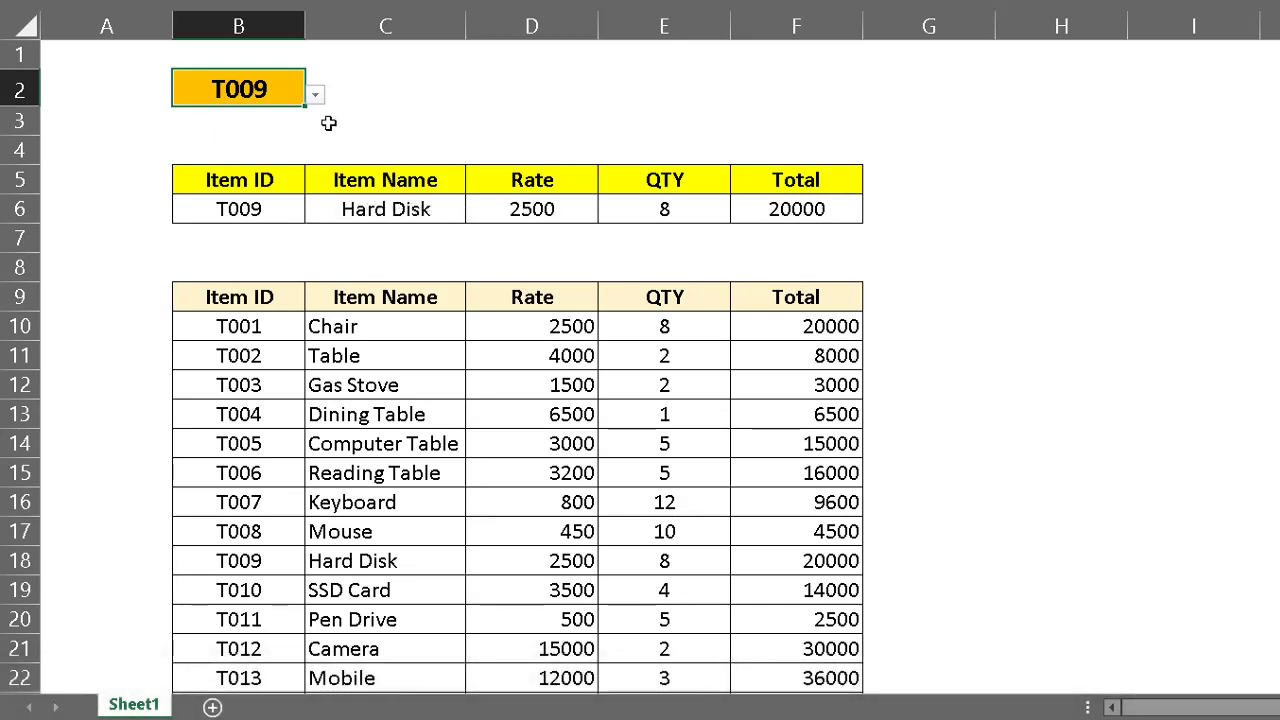
pyautogui.click(315, 95)
pyautogui.click(265, 207)
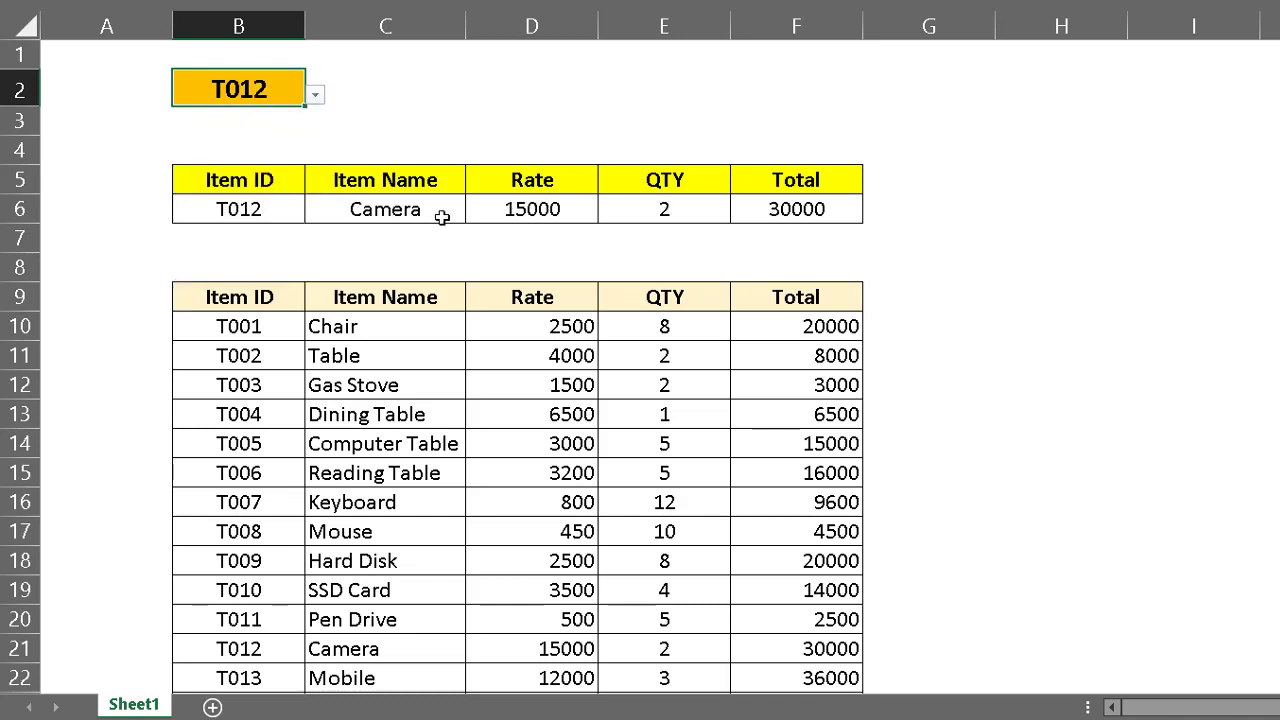
pyautogui.click(315, 96)
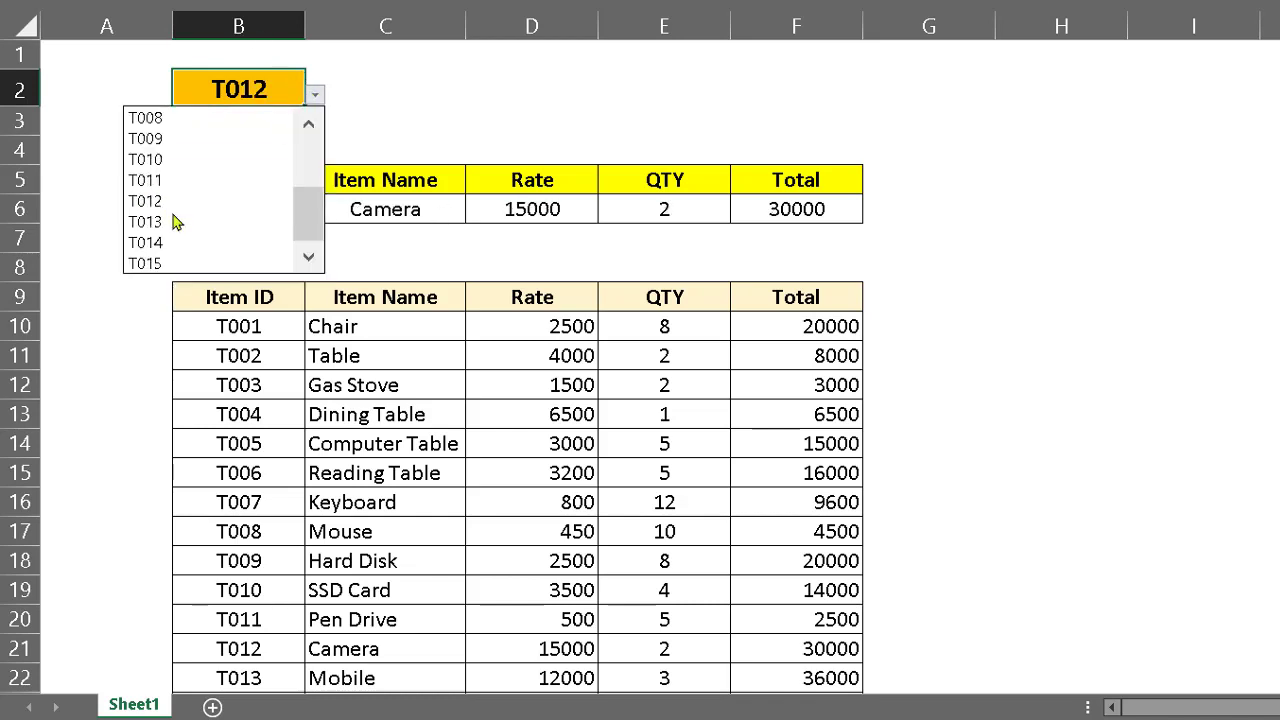
pyautogui.click(185, 265)
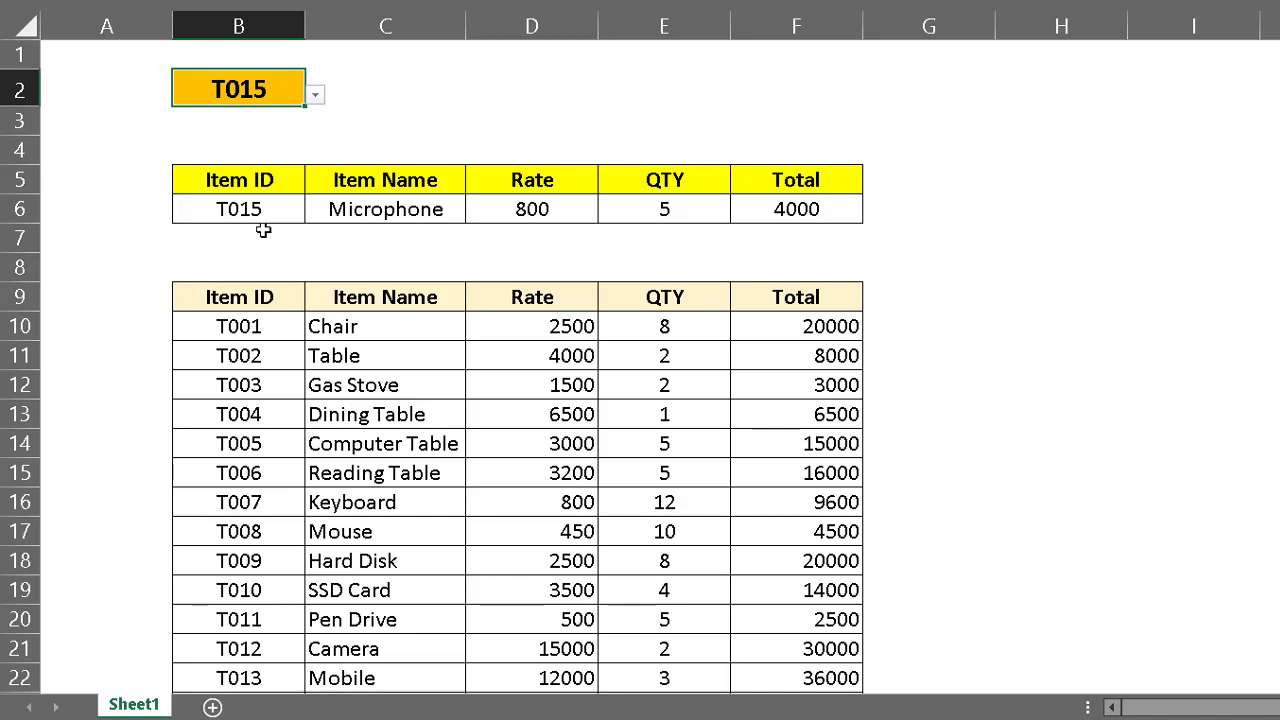
pyautogui.scroll(-3, 337, 250)
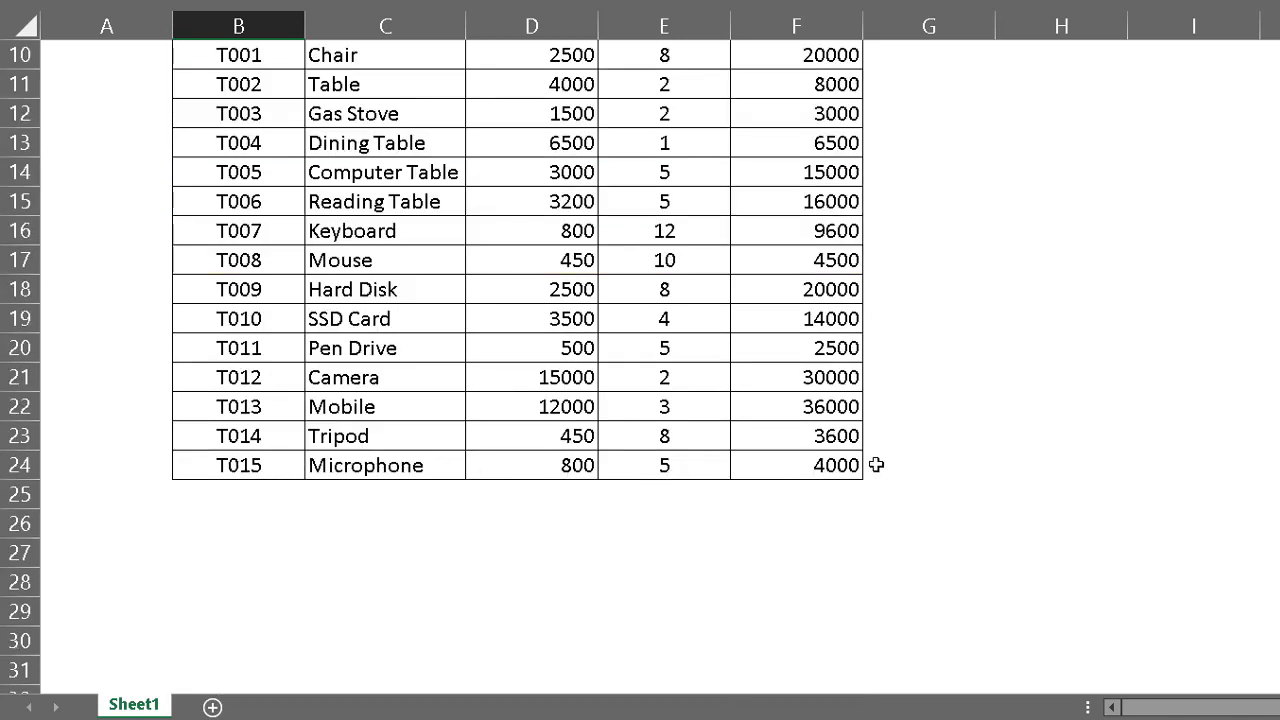
pyautogui.scroll(3, 884, 464)
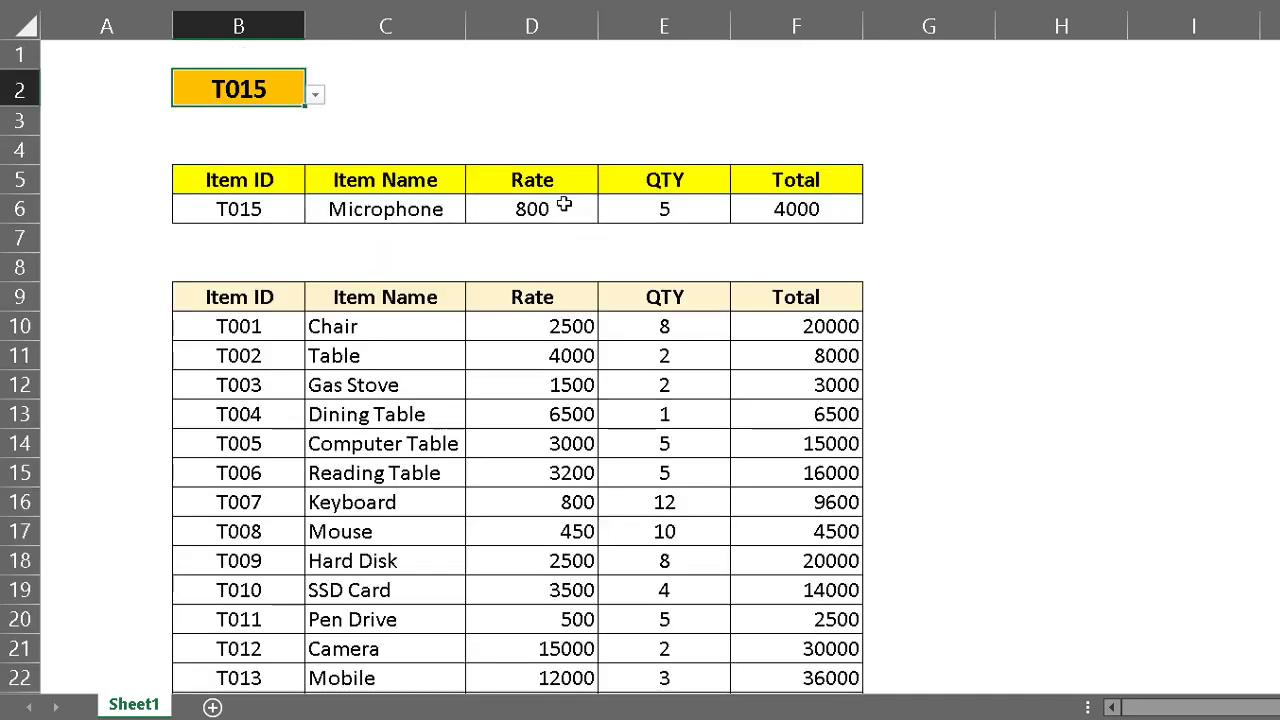
pyautogui.click(814, 206)
# Step: Set the item ID in cell B2 to T010 and compare the result row with that item's row in the source table
pyautogui.click(288, 88)
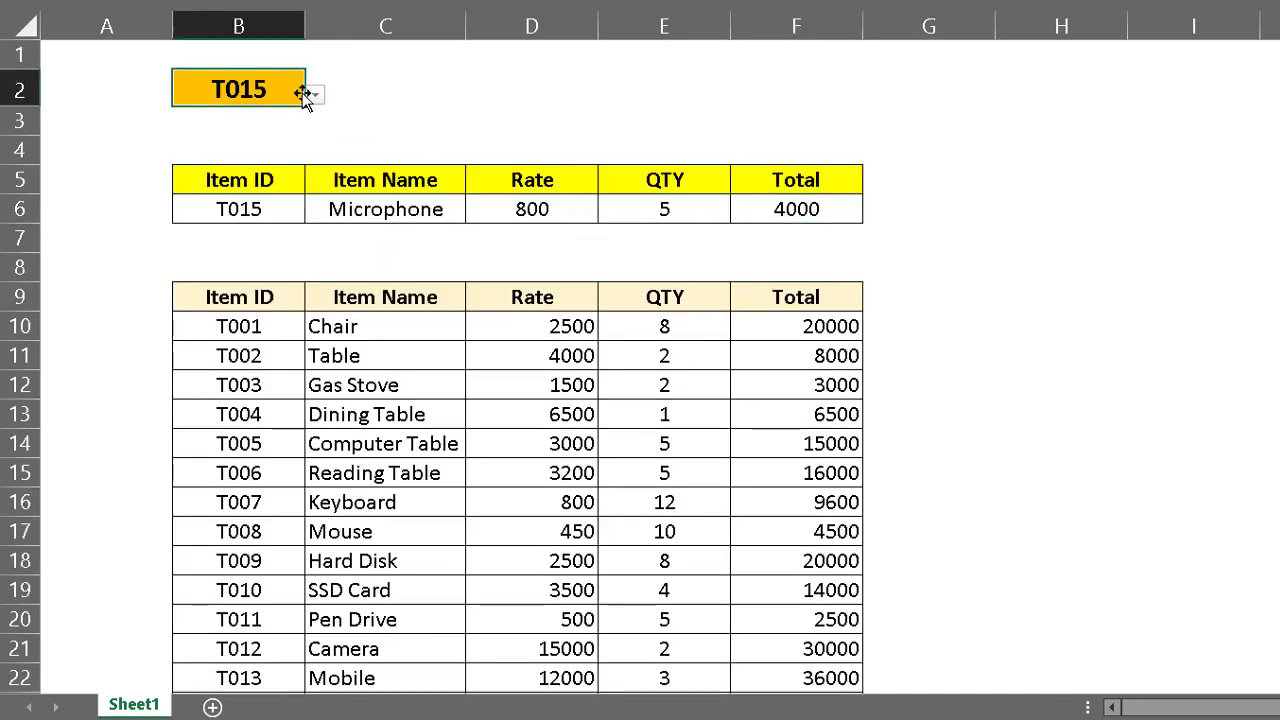
pyautogui.click(314, 95)
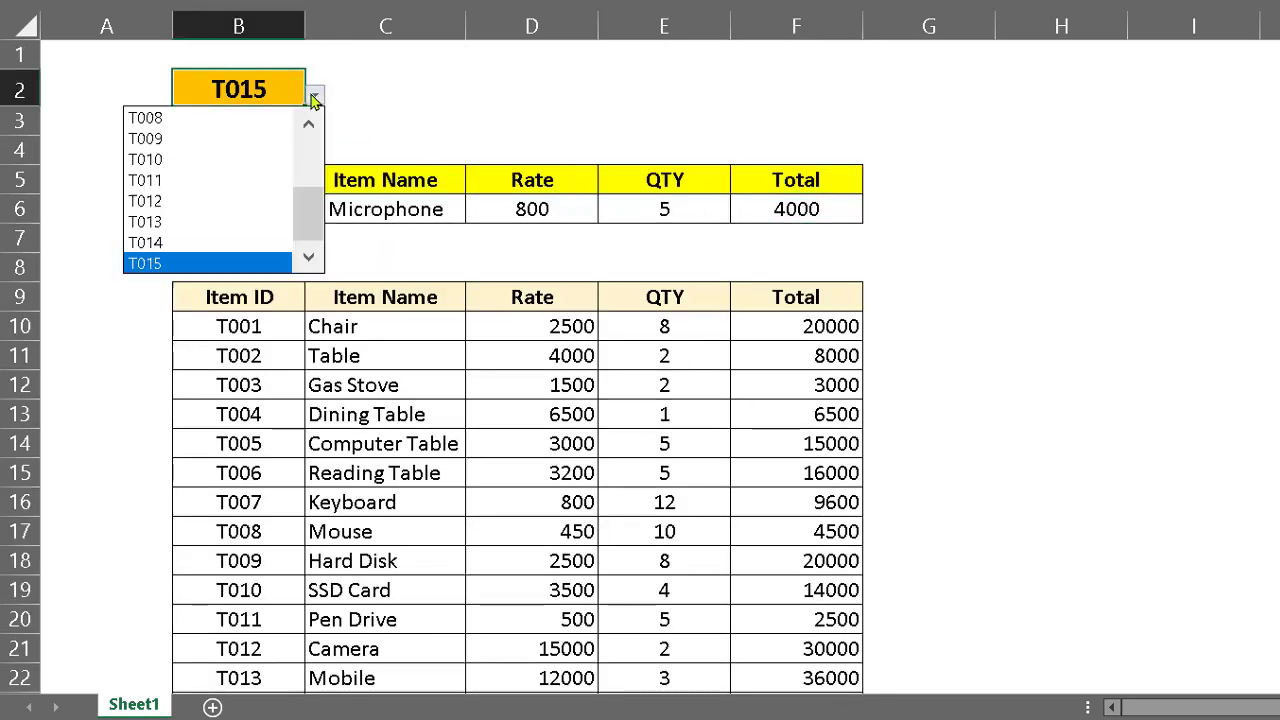
pyautogui.click(166, 160)
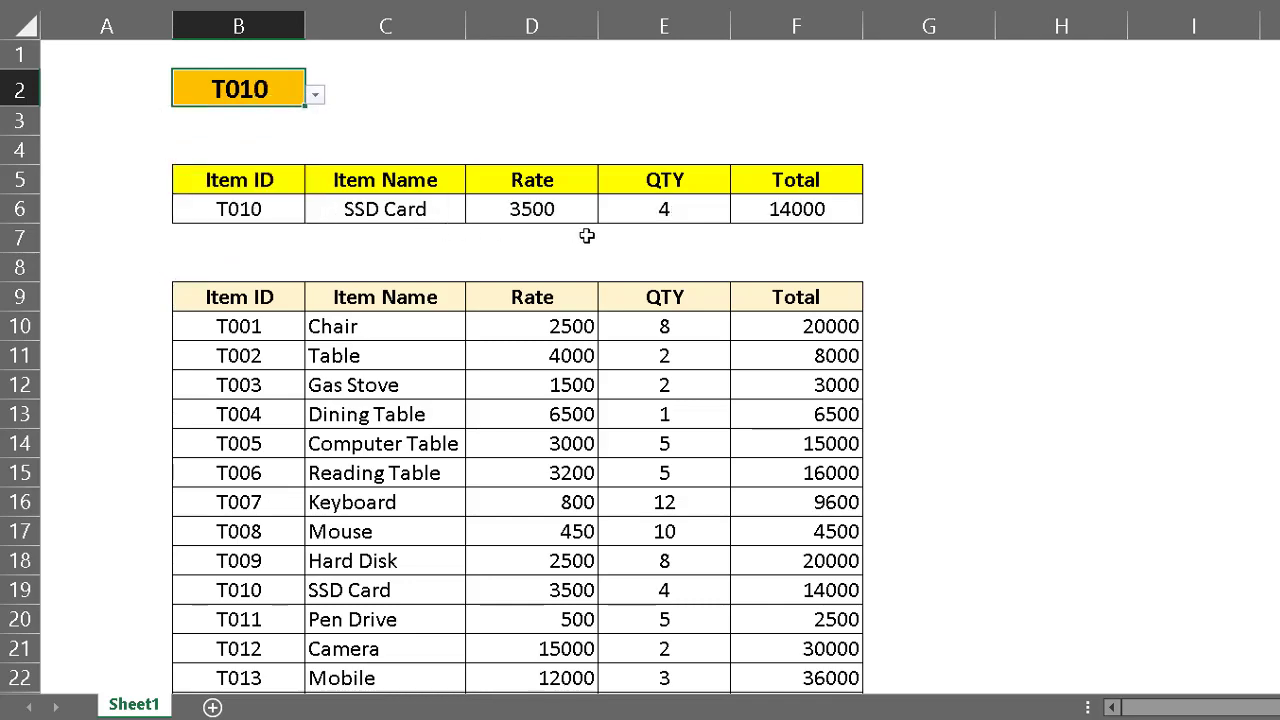
pyautogui.scroll(-2, 920, 245)
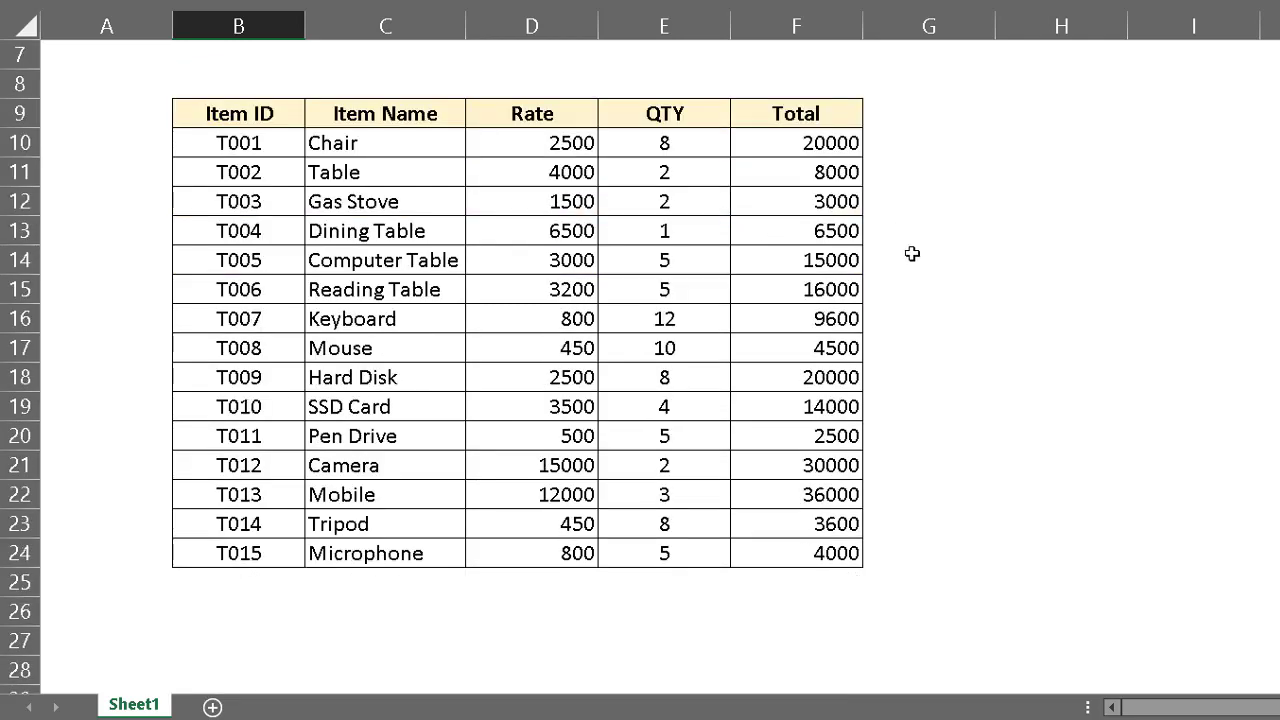
pyautogui.moveTo(240, 410); pyautogui.dragTo(800, 409)
pyautogui.click(928, 403)
pyautogui.scroll(2, 920, 362)
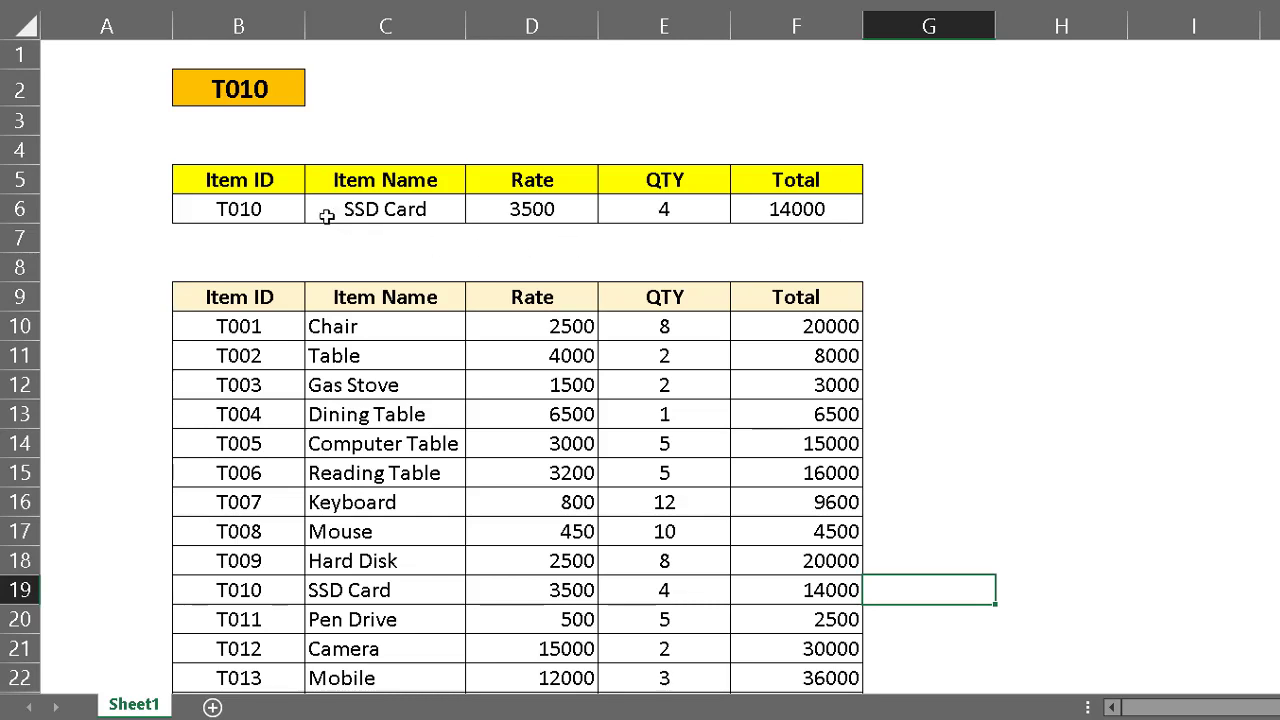
# Step: Clear the lookup results in cells B6:F6 below the yellow headers
pyautogui.moveTo(246, 210); pyautogui.dragTo(818, 215)
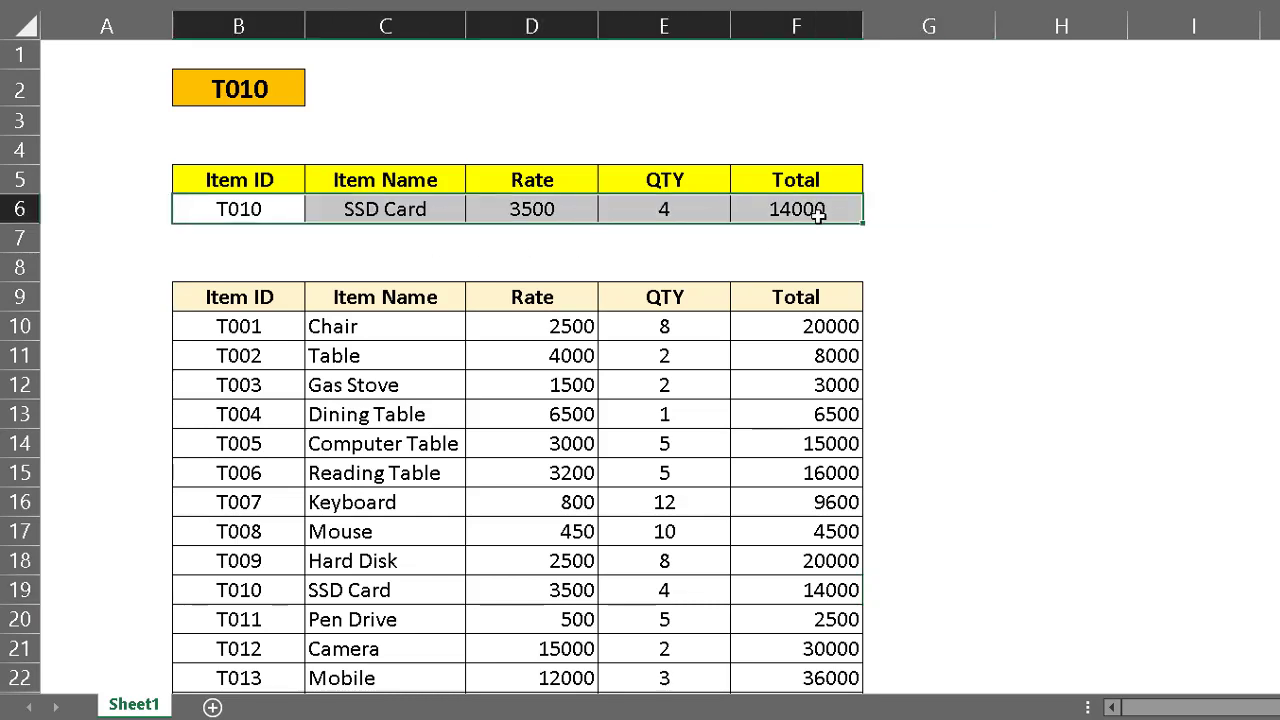
pyautogui.press('Delete')
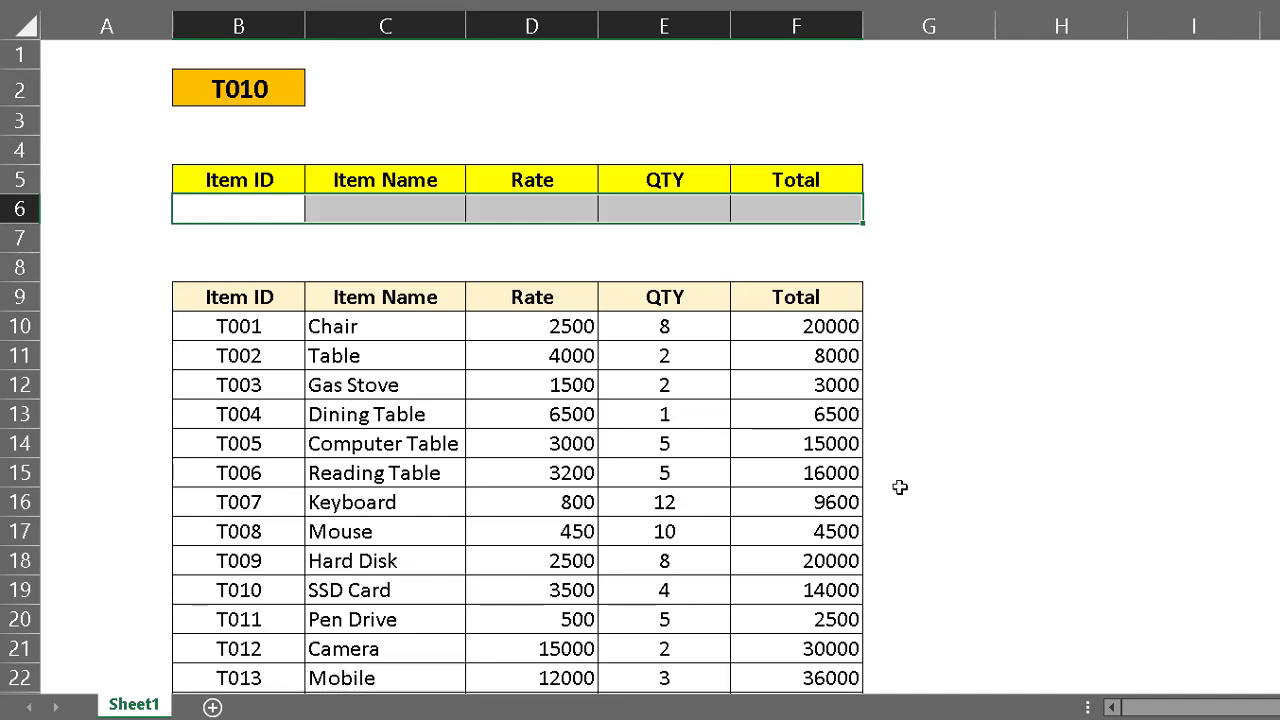
pyautogui.click(1015, 318)
# Step: Begin a VLOOKUP formula in cell B6 with cell B2 as the lookup value
pyautogui.click(214, 206)
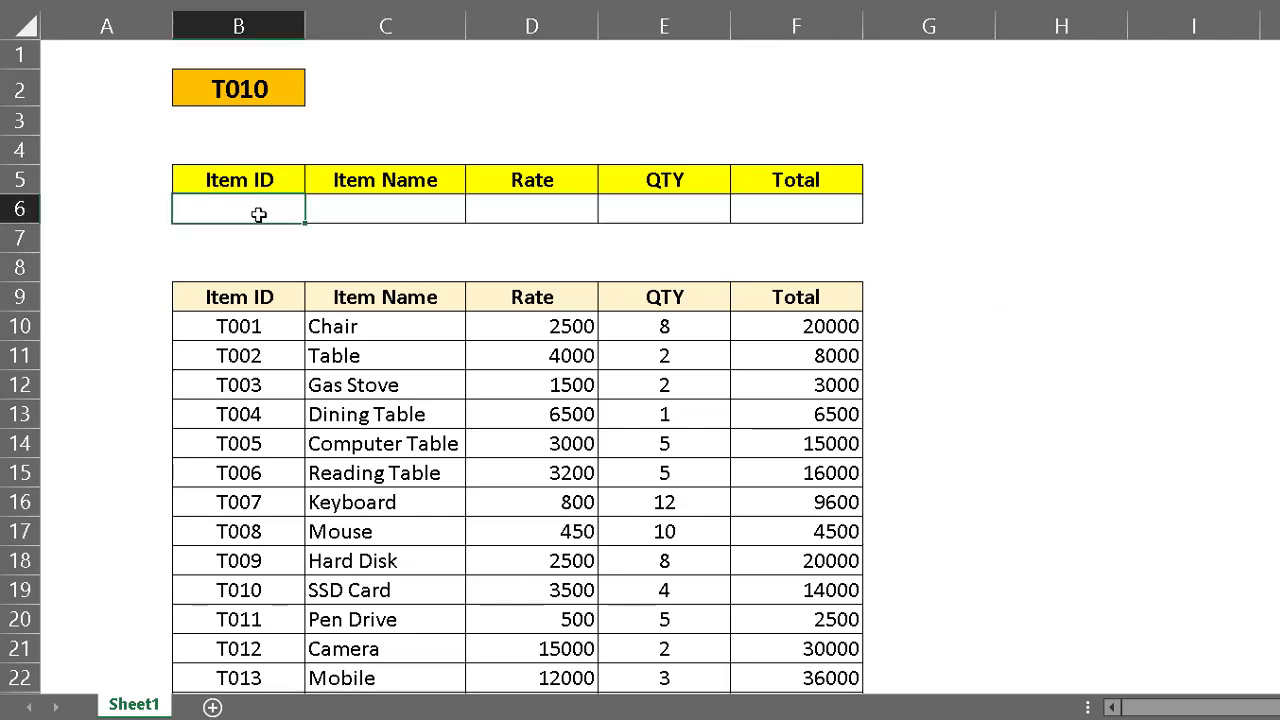
pyautogui.write('=v')
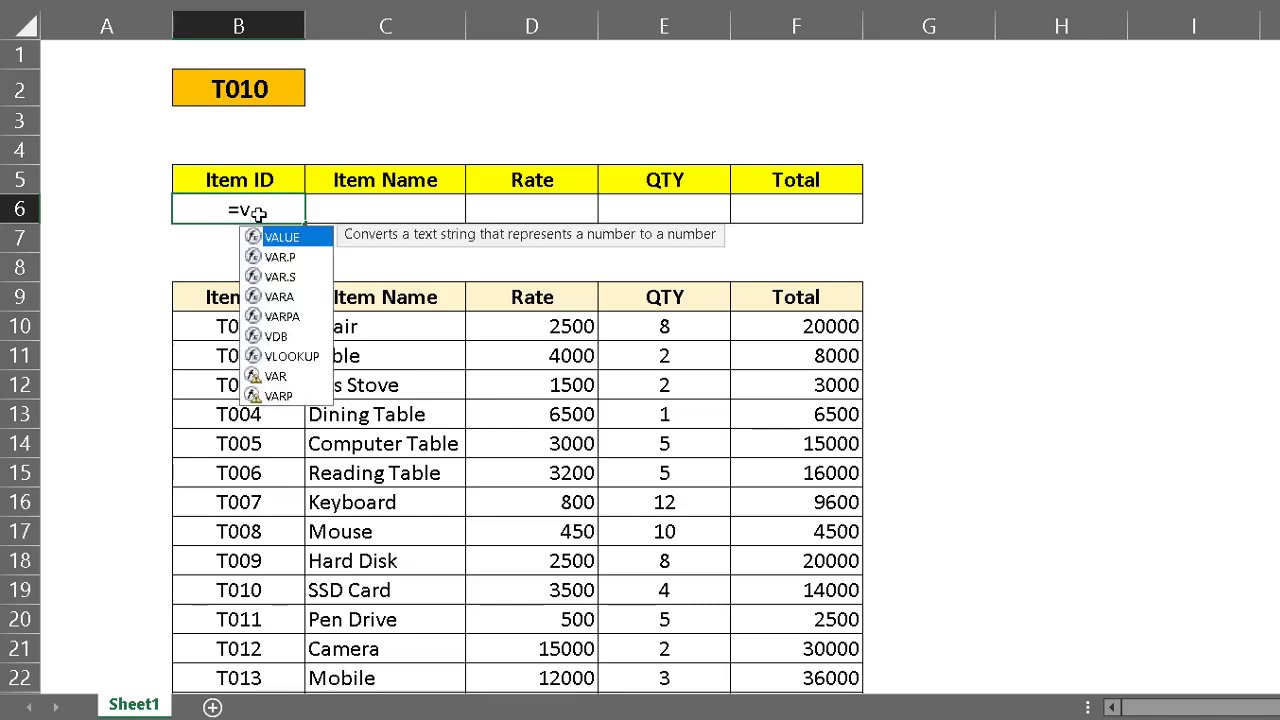
pyautogui.write('loo')
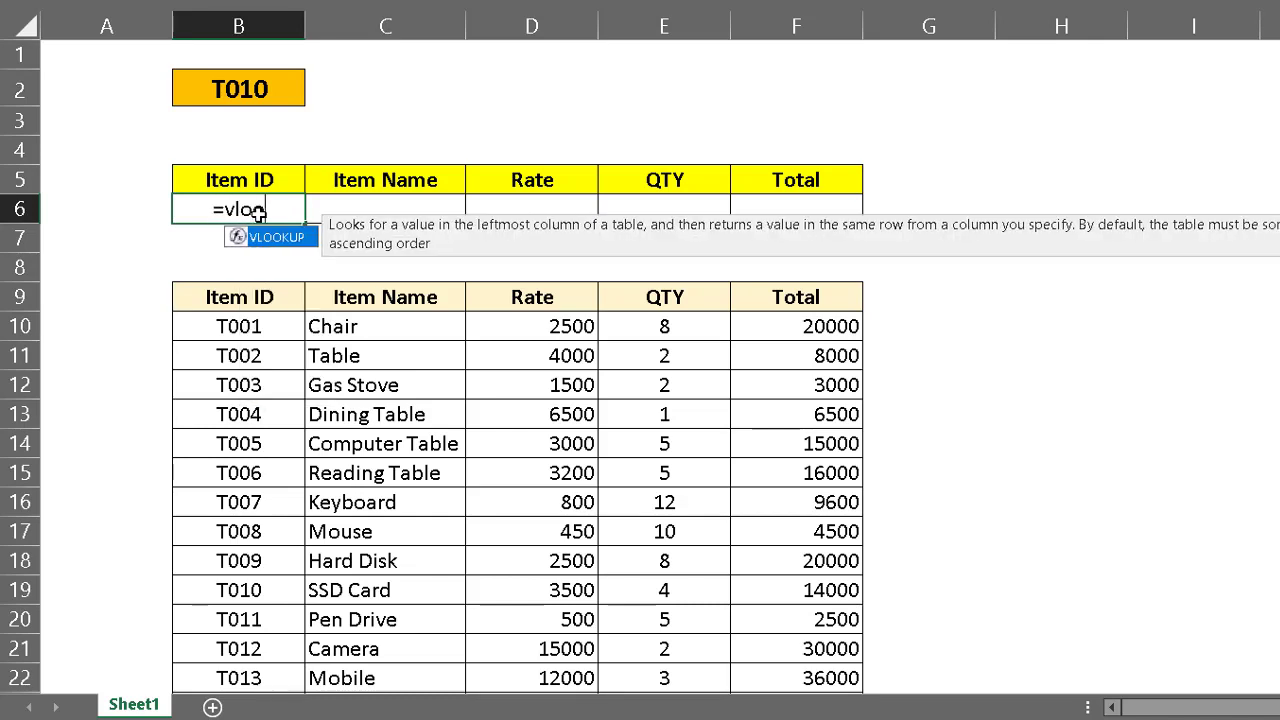
pyautogui.write('kuo')
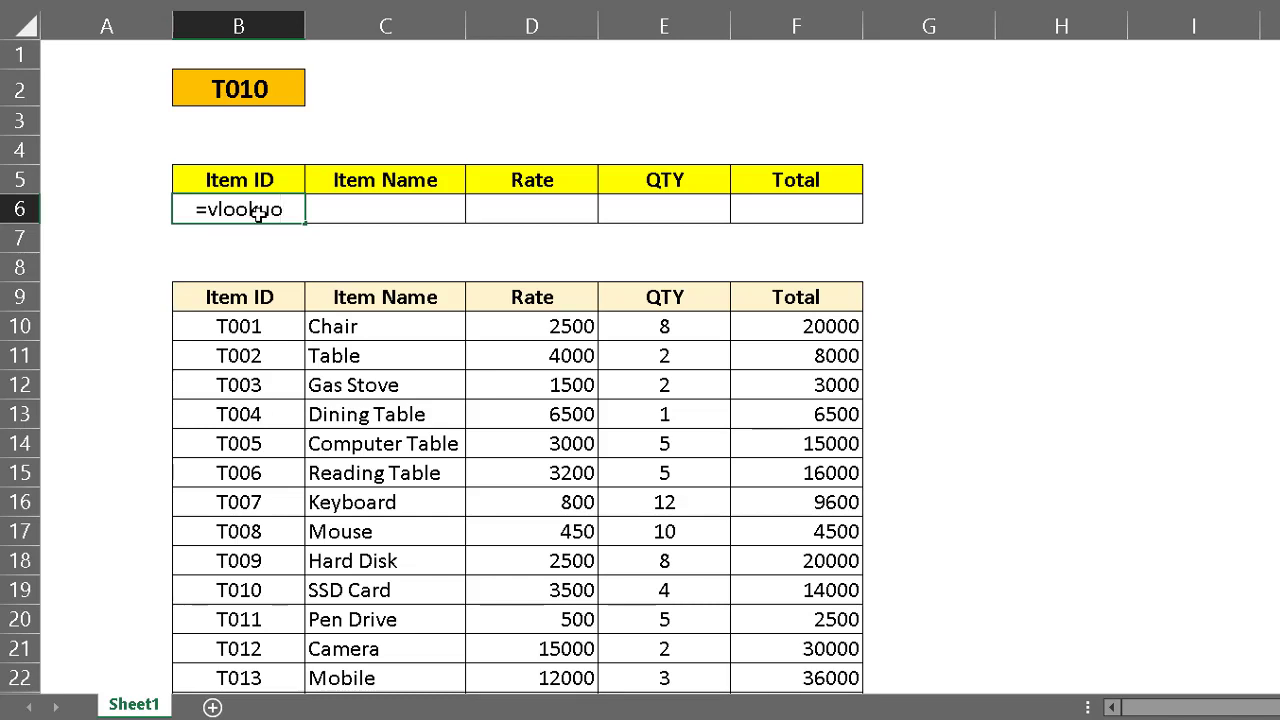
pyautogui.press('BackSpace')
pyautogui.write('p')
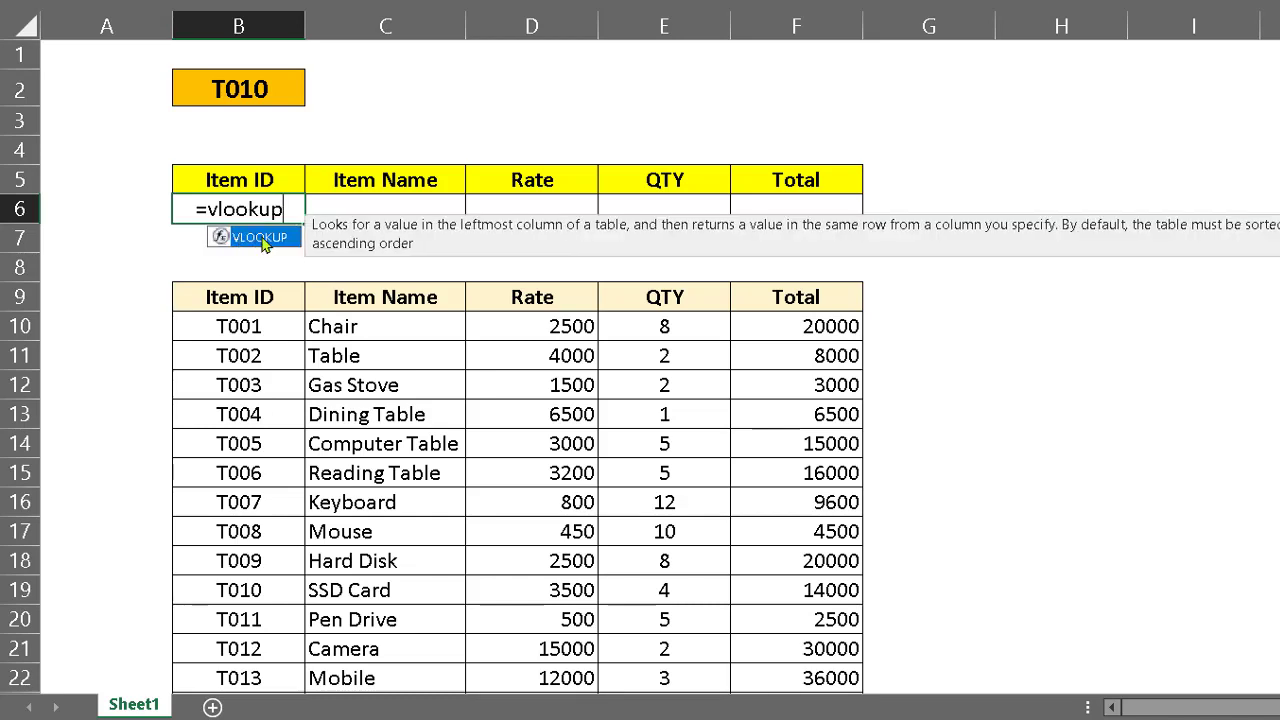
pyautogui.doubleClick(262, 238)
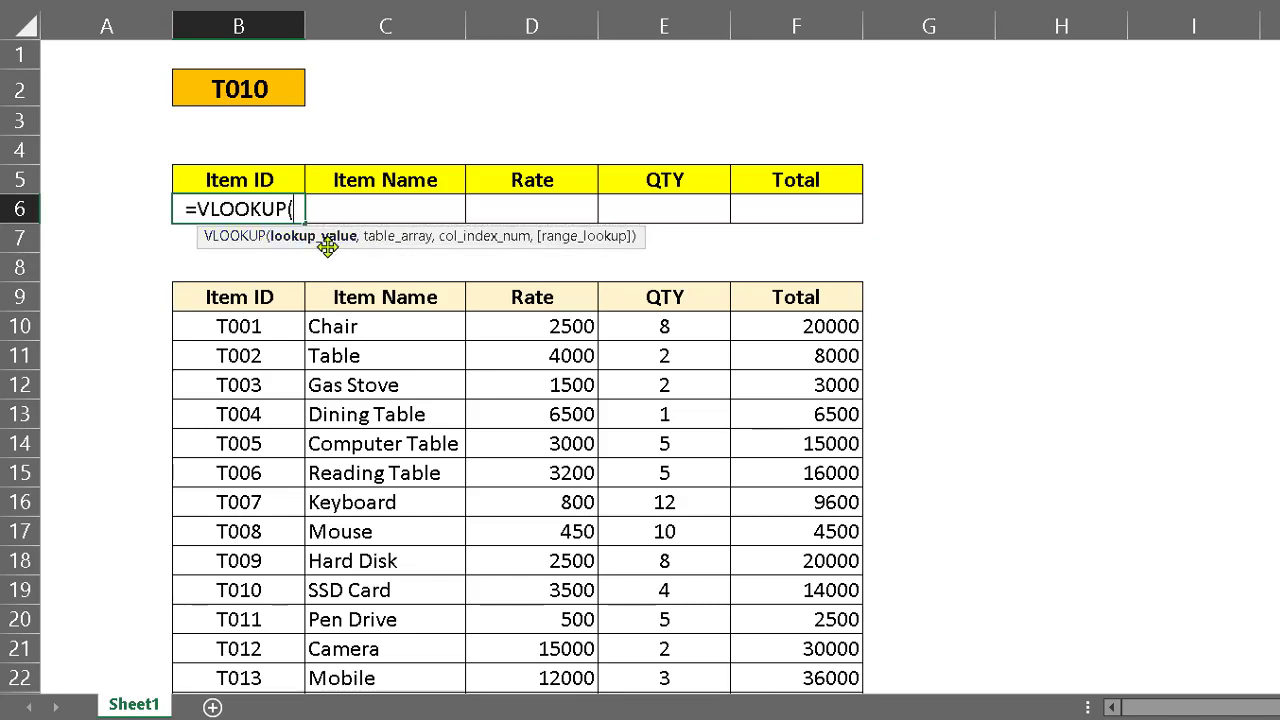
pyautogui.click(256, 89)
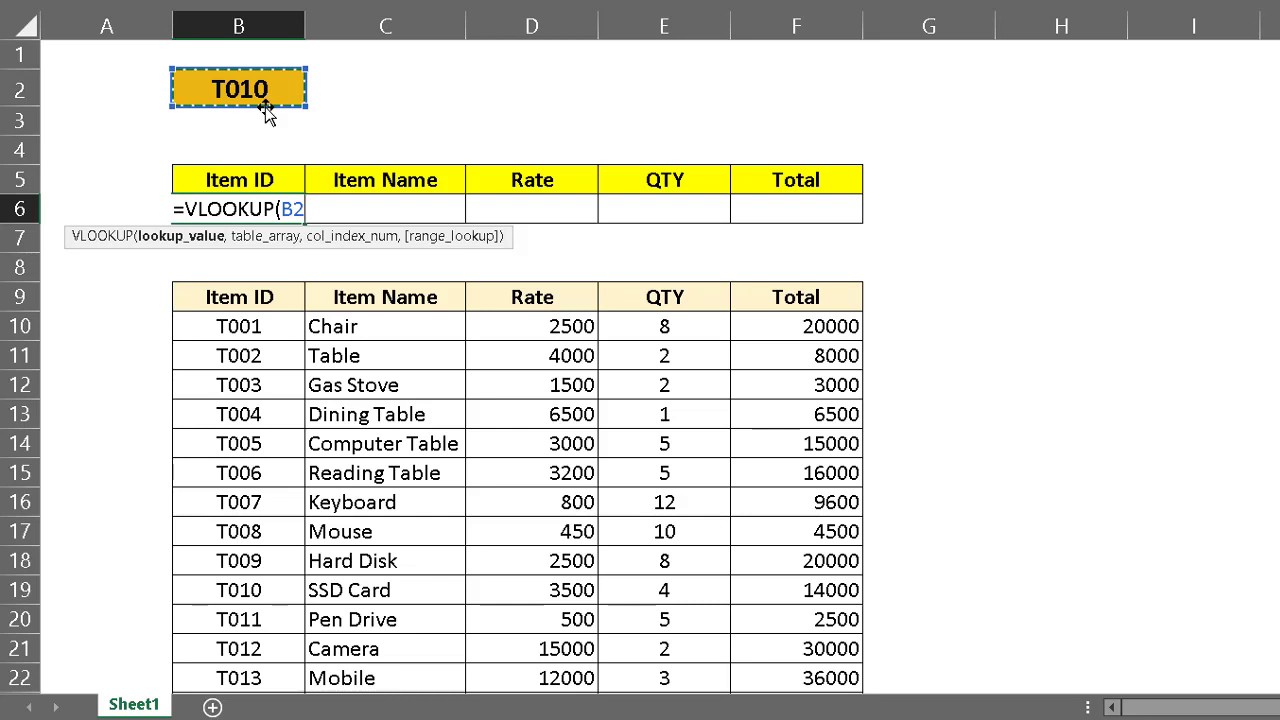
# Step: Complete the VLOOKUP formula in B6 with table array B9:F24, column index 1 and range lookup 0
pyautogui.write(',')
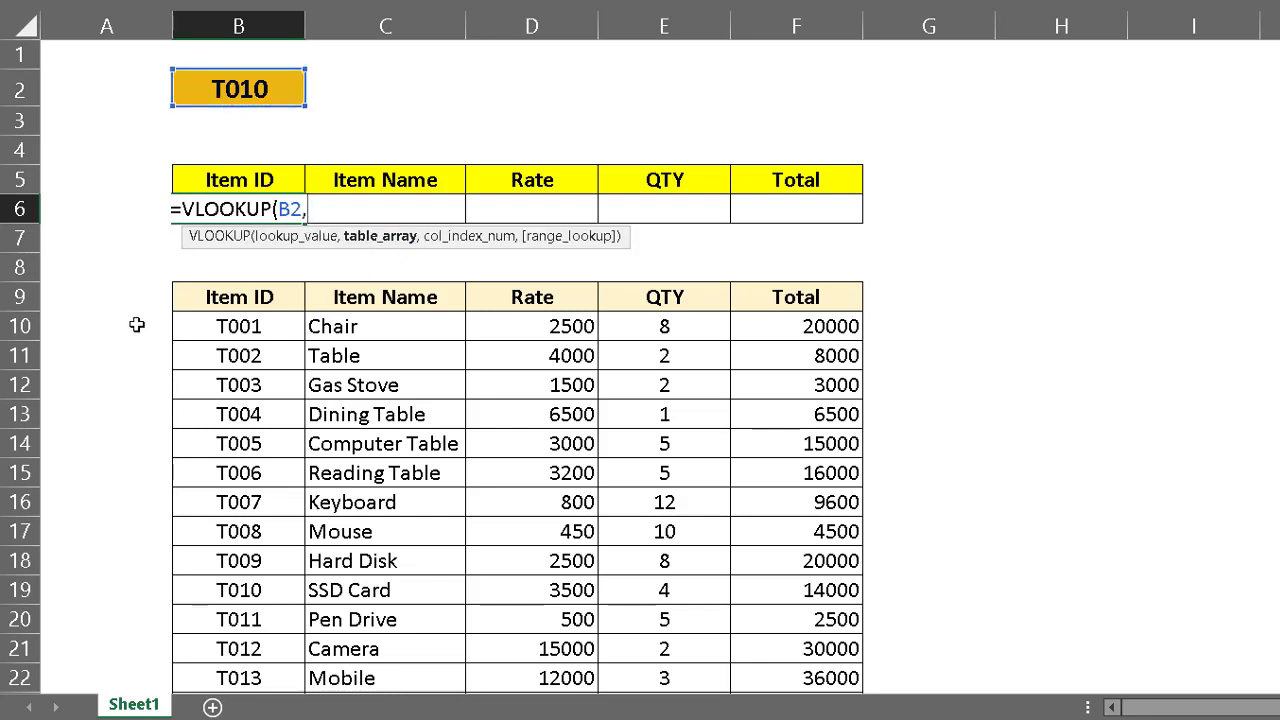
pyautogui.moveTo(204, 296); pyautogui.dragTo(797, 640)
pyautogui.scroll(1, 772, 505)
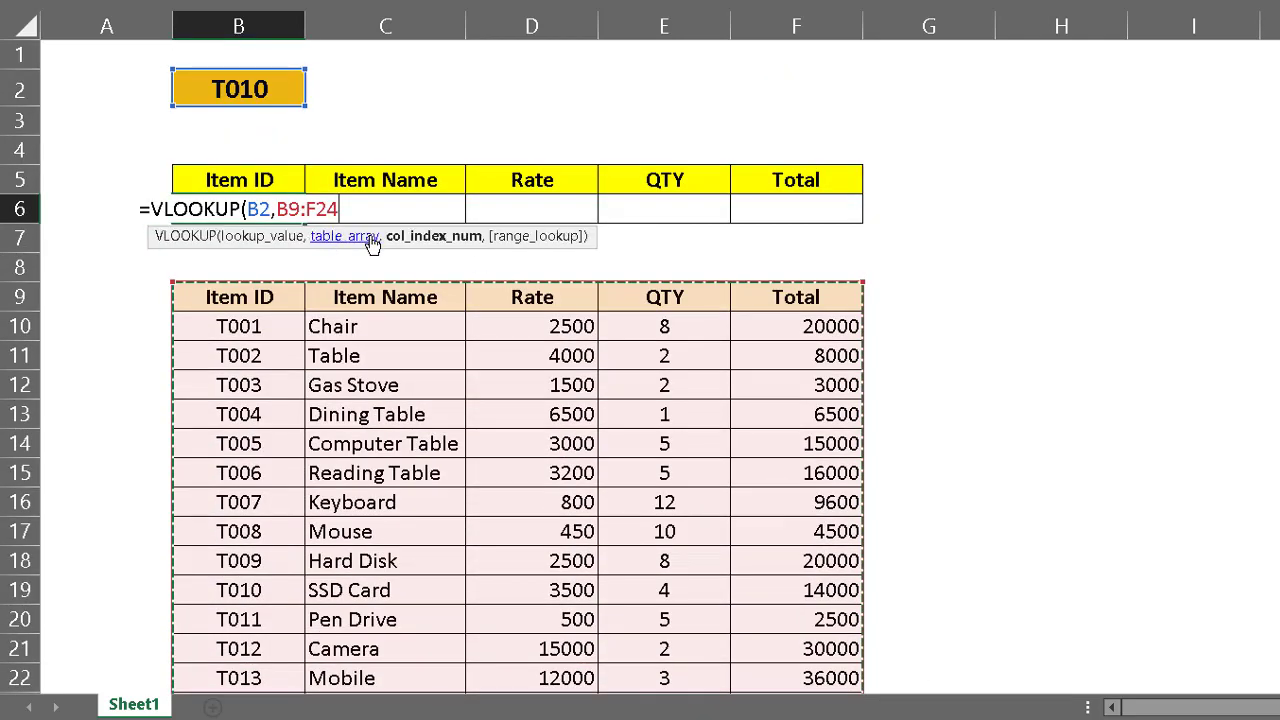
pyautogui.write(',')
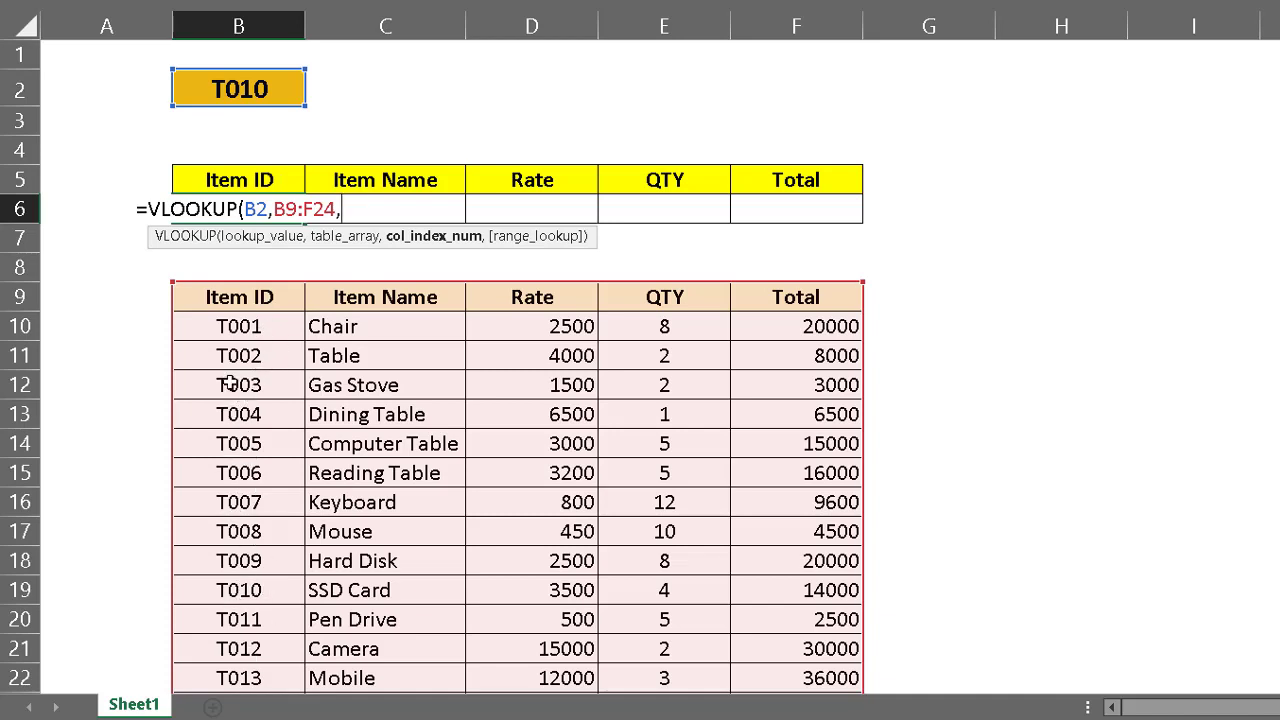
pyautogui.write('1,')
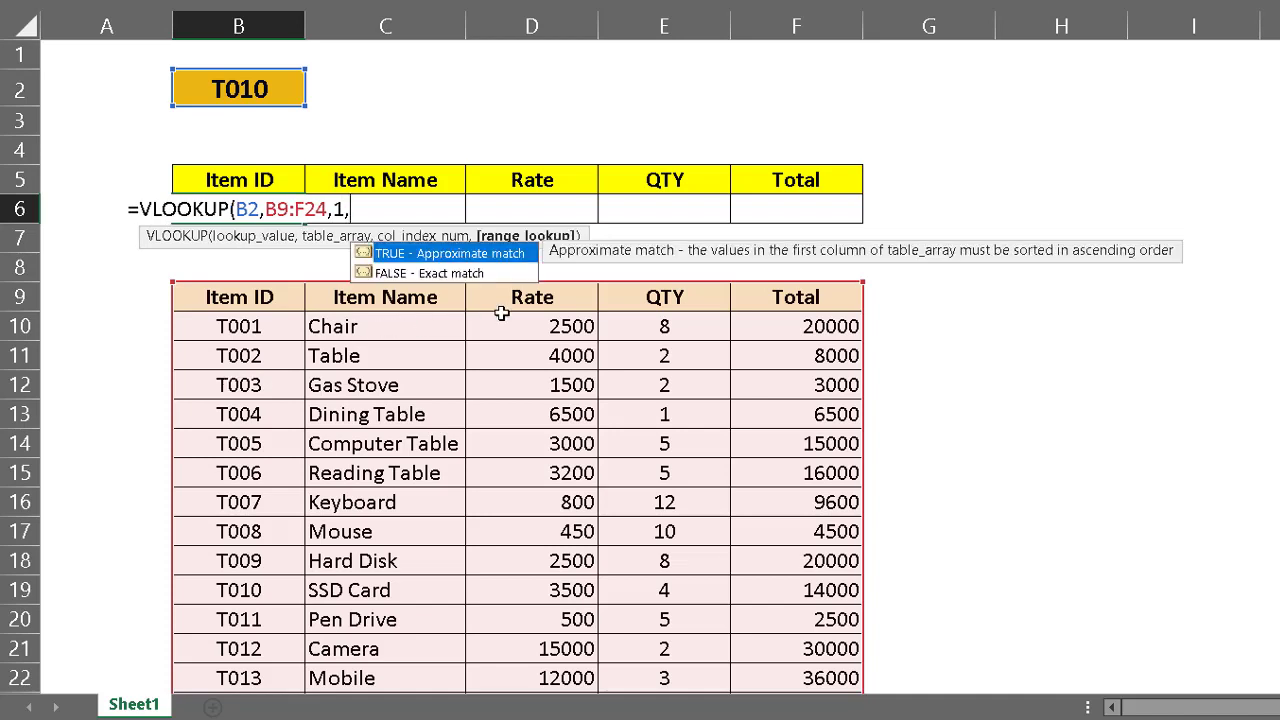
pyautogui.write('0')
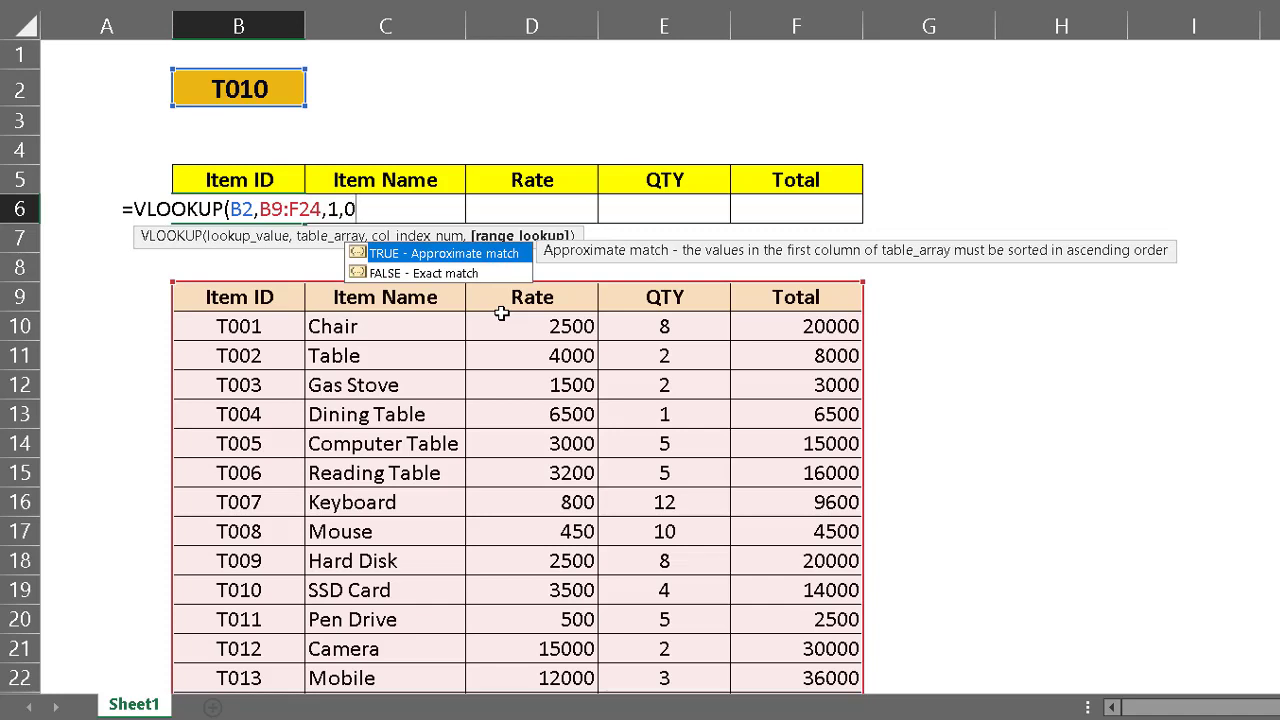
pyautogui.write(')')
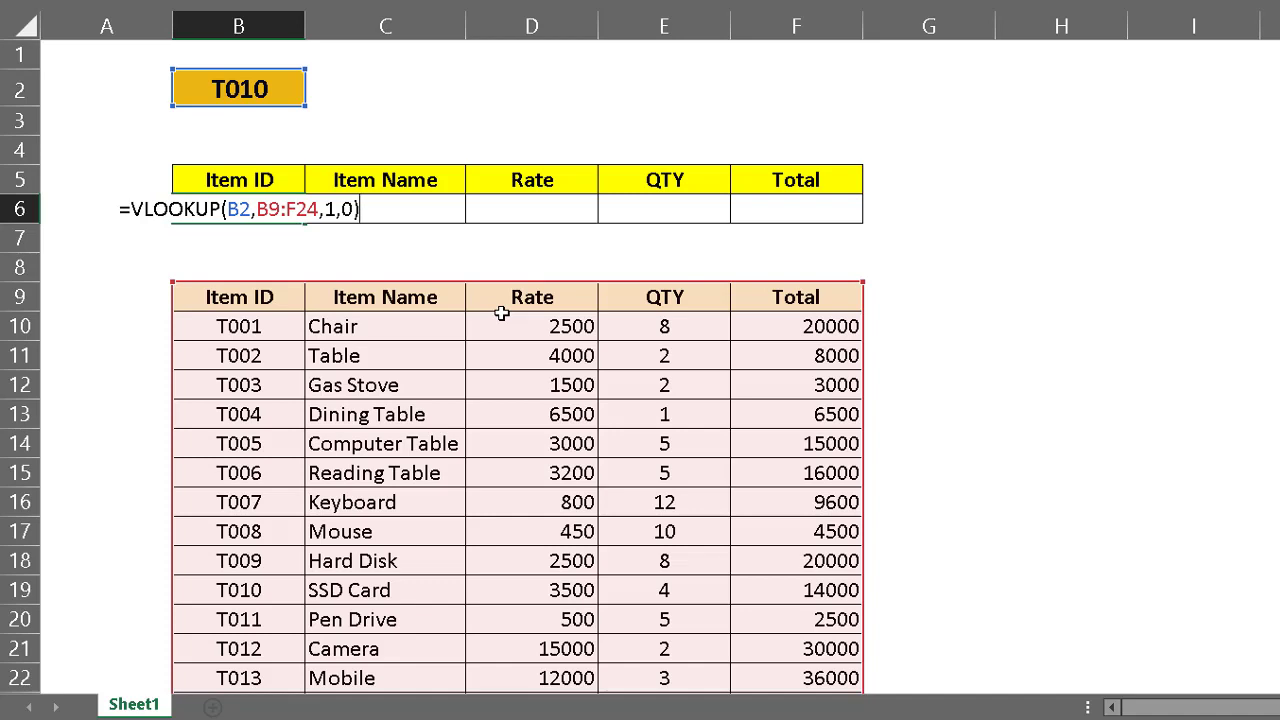
pyautogui.press('Return')
# Step: Switch the item ID in cell B2 to T009 to test the new formula in B6
pyautogui.click(258, 88)
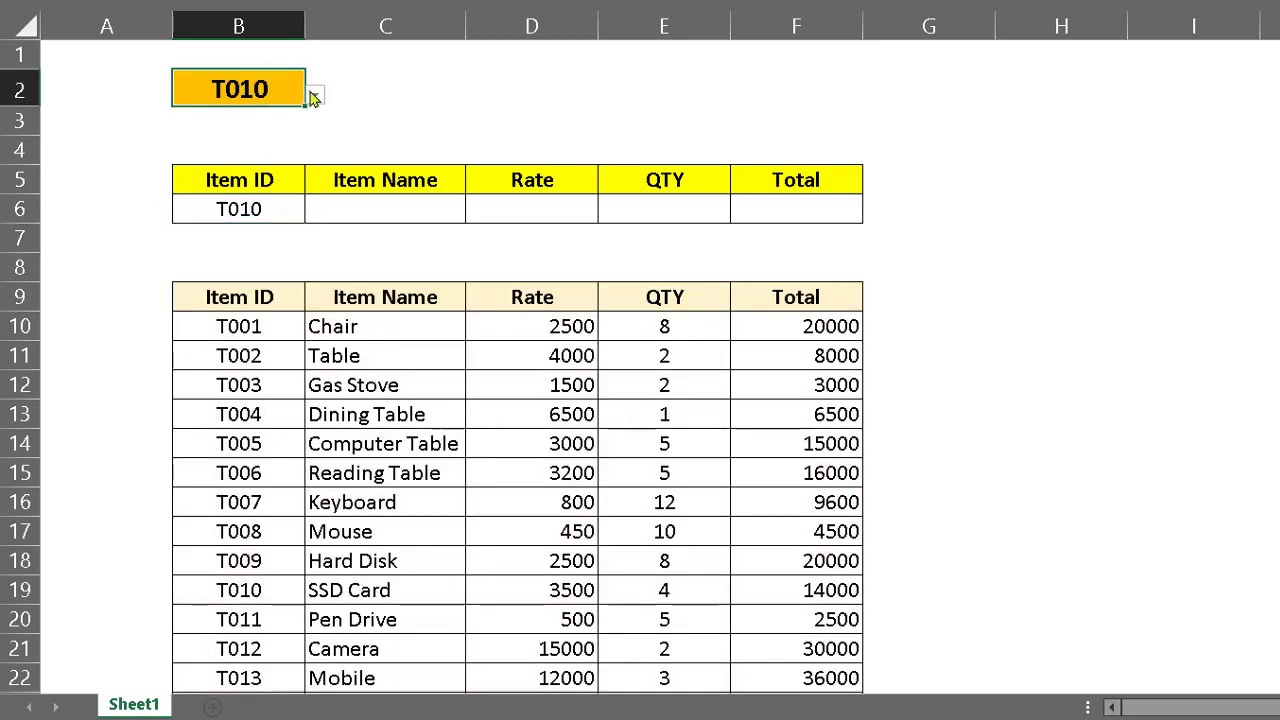
pyautogui.click(314, 95)
pyautogui.click(229, 134)
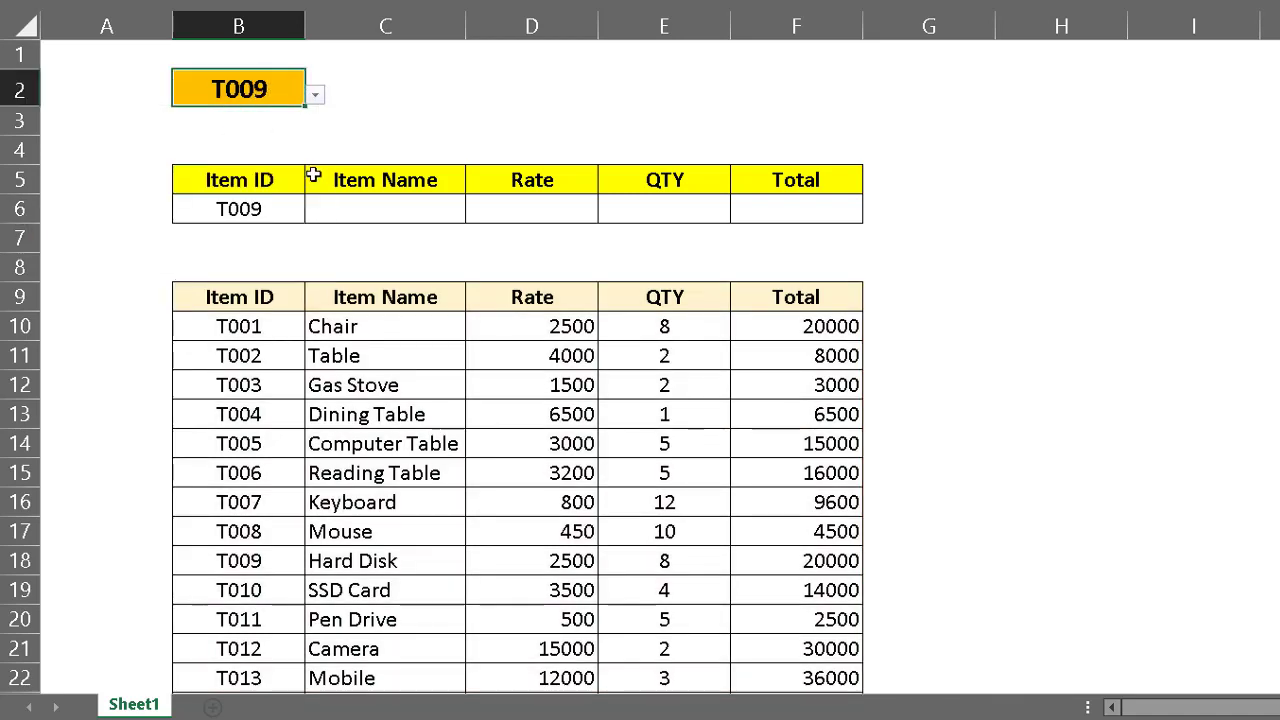
# Step: Fill the VLOOKUP formula from B6 across the result row to F6
pyautogui.click(274, 210)
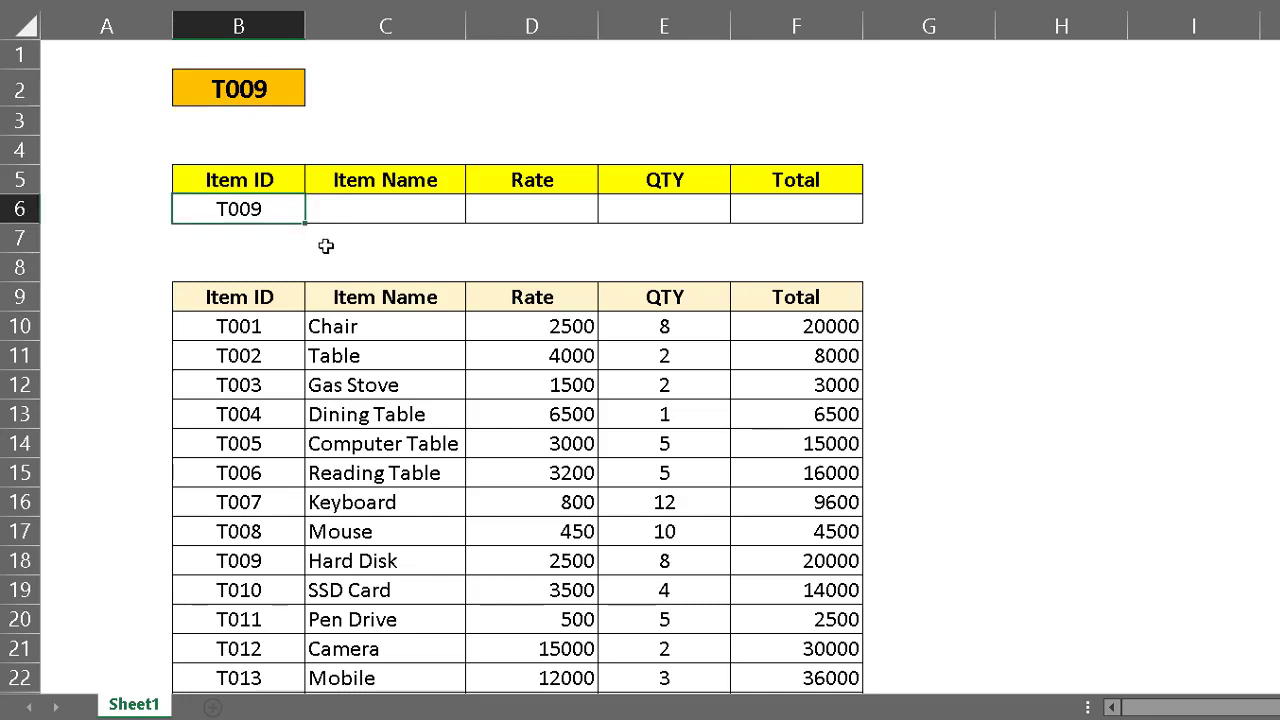
pyautogui.moveTo(312, 222); pyautogui.dragTo(905, 236)
pyautogui.click(1052, 237)
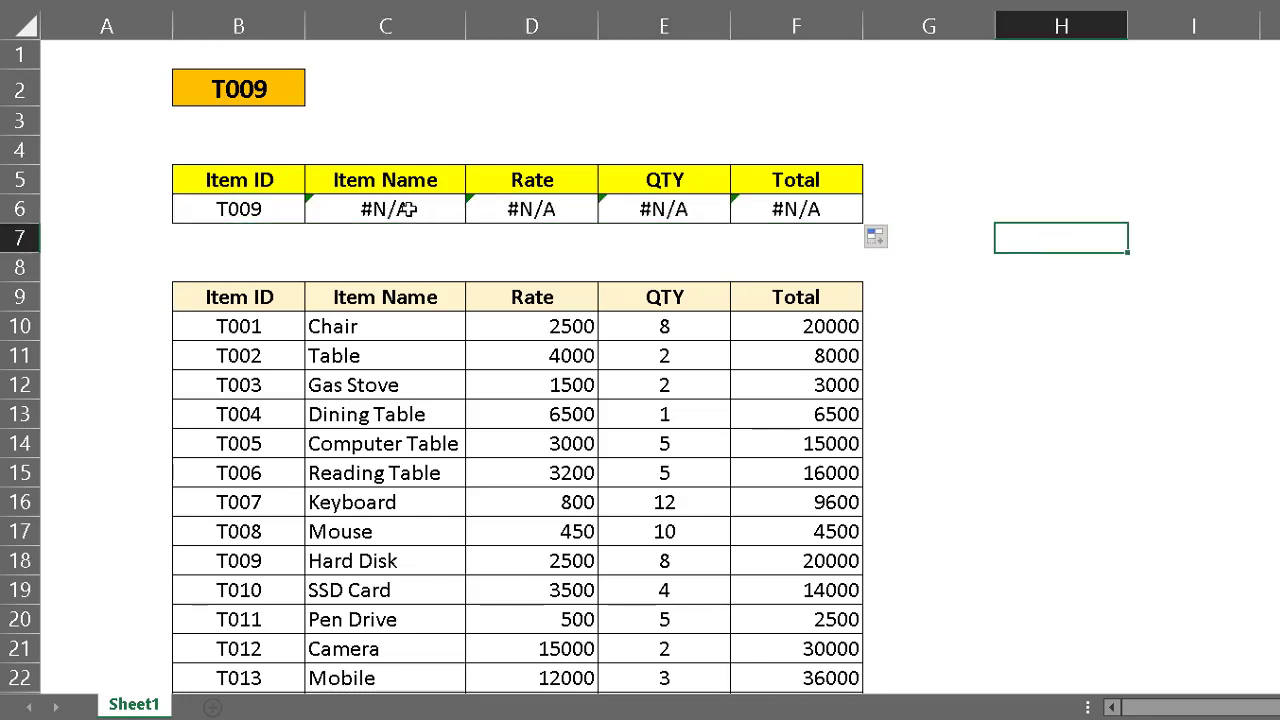
# Step: Inspect the lookup results in C6:F6 and compare their columns with the item table's headers in C9:F9
pyautogui.moveTo(409, 206); pyautogui.dragTo(750, 213)
pyautogui.click(996, 212)
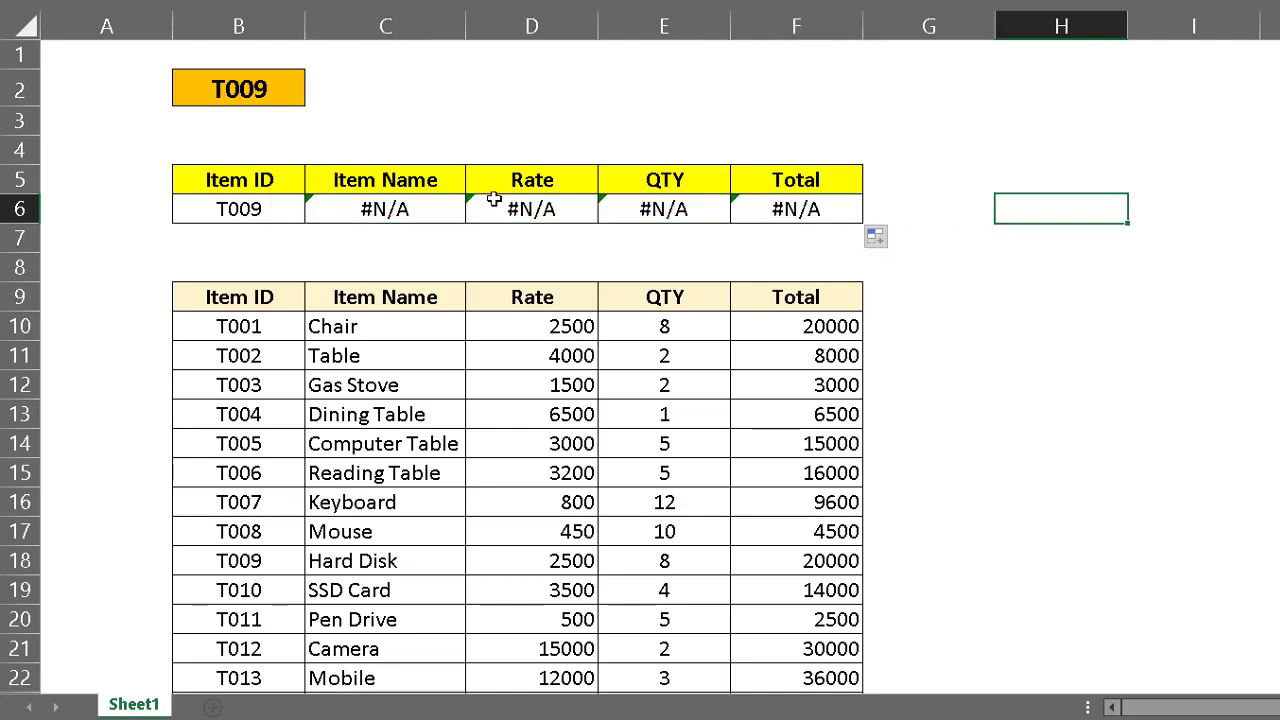
pyautogui.click(398, 208)
pyautogui.moveTo(503, 208); pyautogui.dragTo(750, 208)
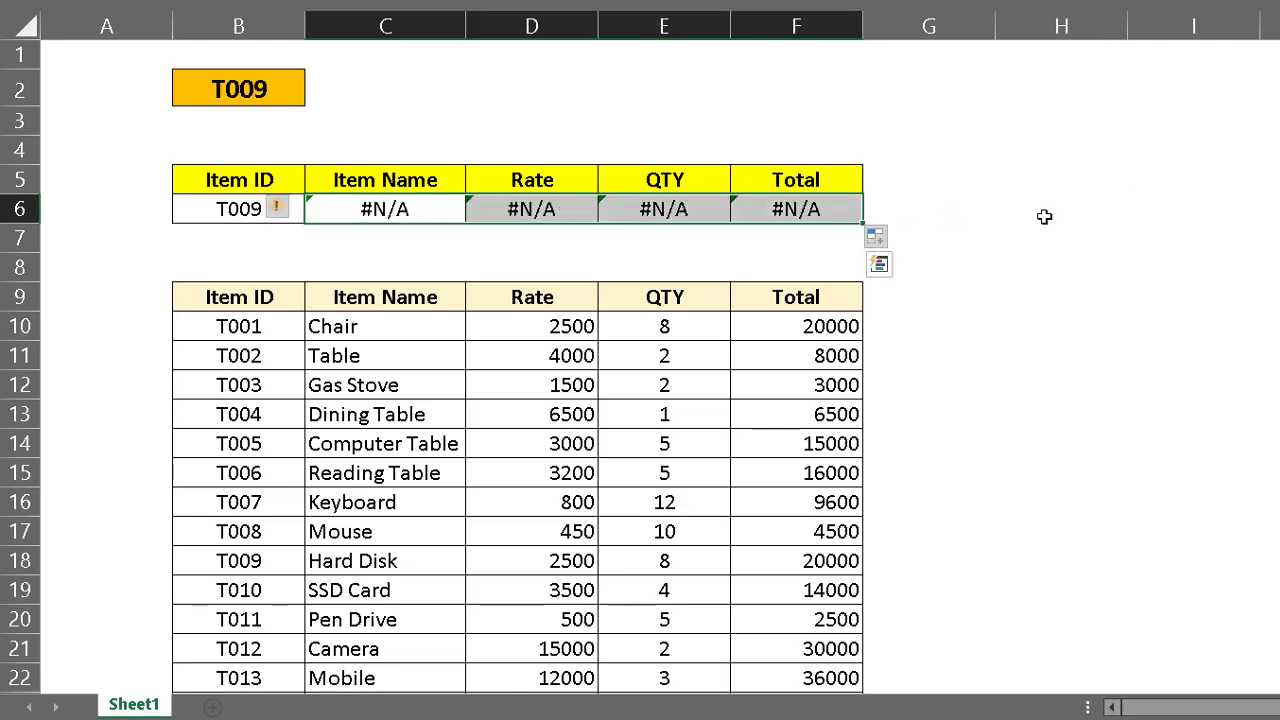
pyautogui.click(1040, 212)
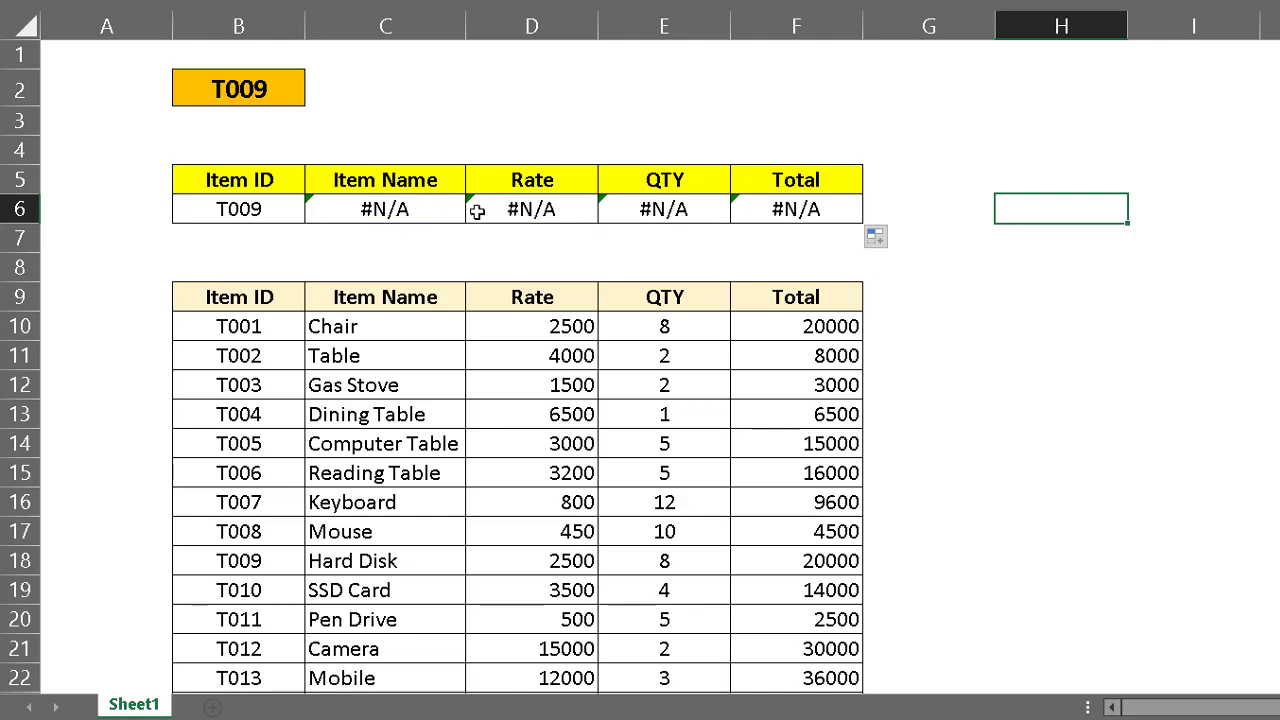
pyautogui.click(375, 209)
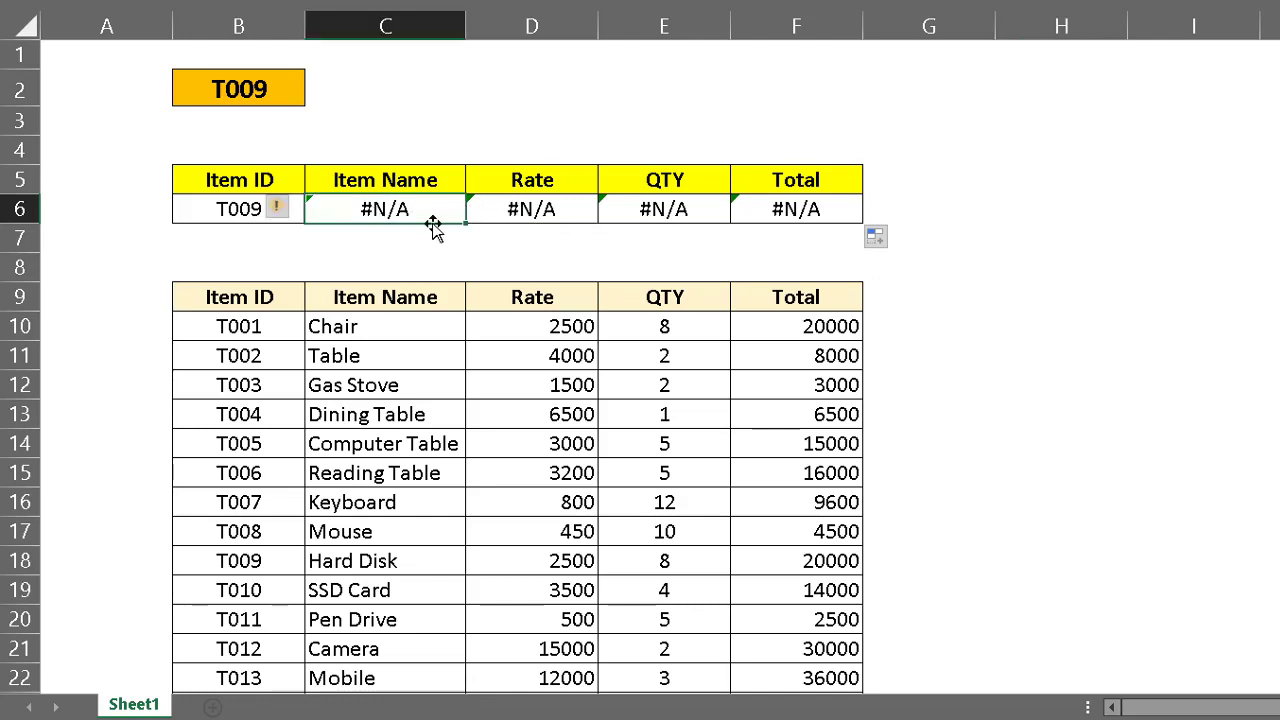
pyautogui.click(570, 213)
pyautogui.click(670, 210)
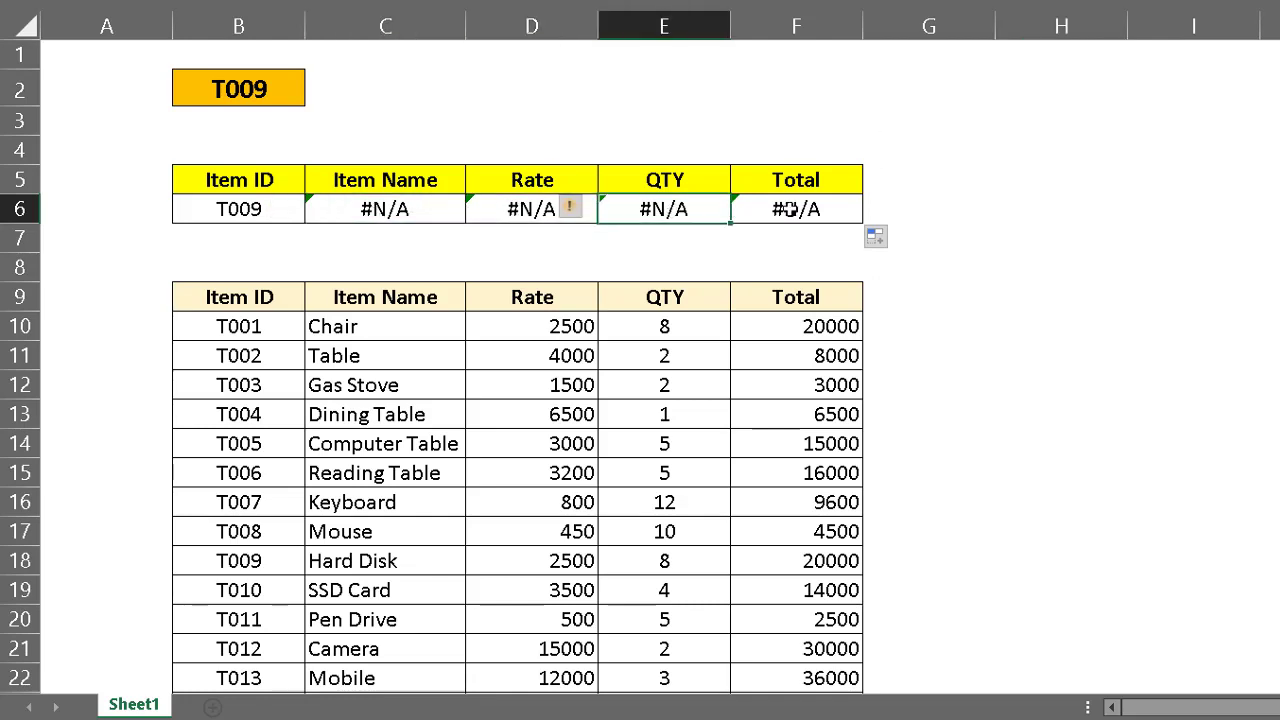
pyautogui.click(365, 213)
pyautogui.click(543, 211)
pyautogui.click(737, 208)
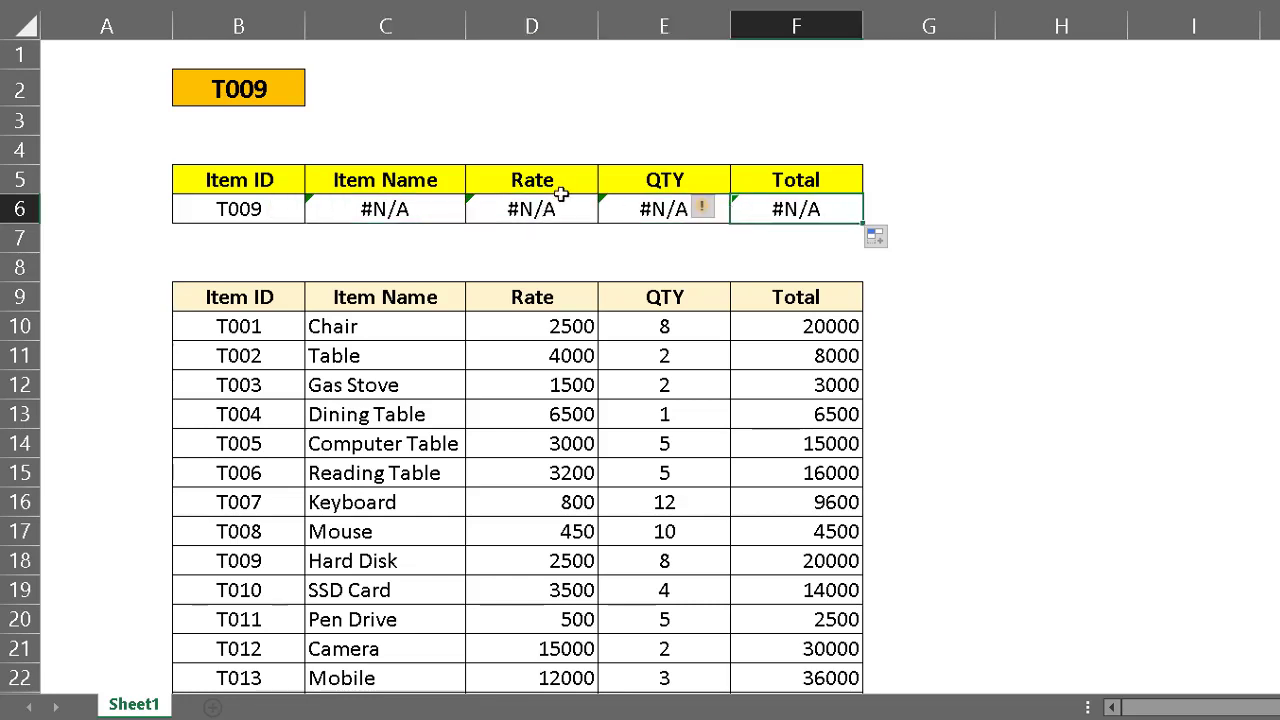
pyautogui.moveTo(398, 26); pyautogui.dragTo(1240, 130)
pyautogui.moveTo(434, 294); pyautogui.dragTo(823, 300)
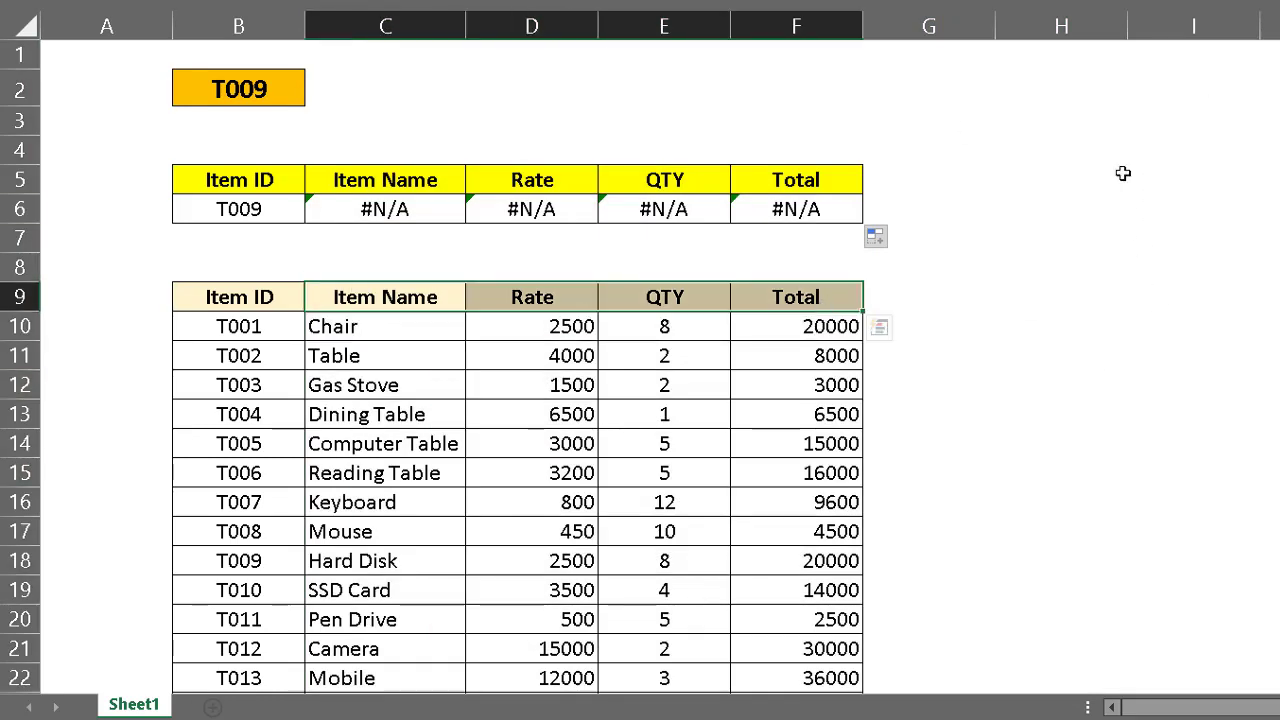
pyautogui.click(415, 212)
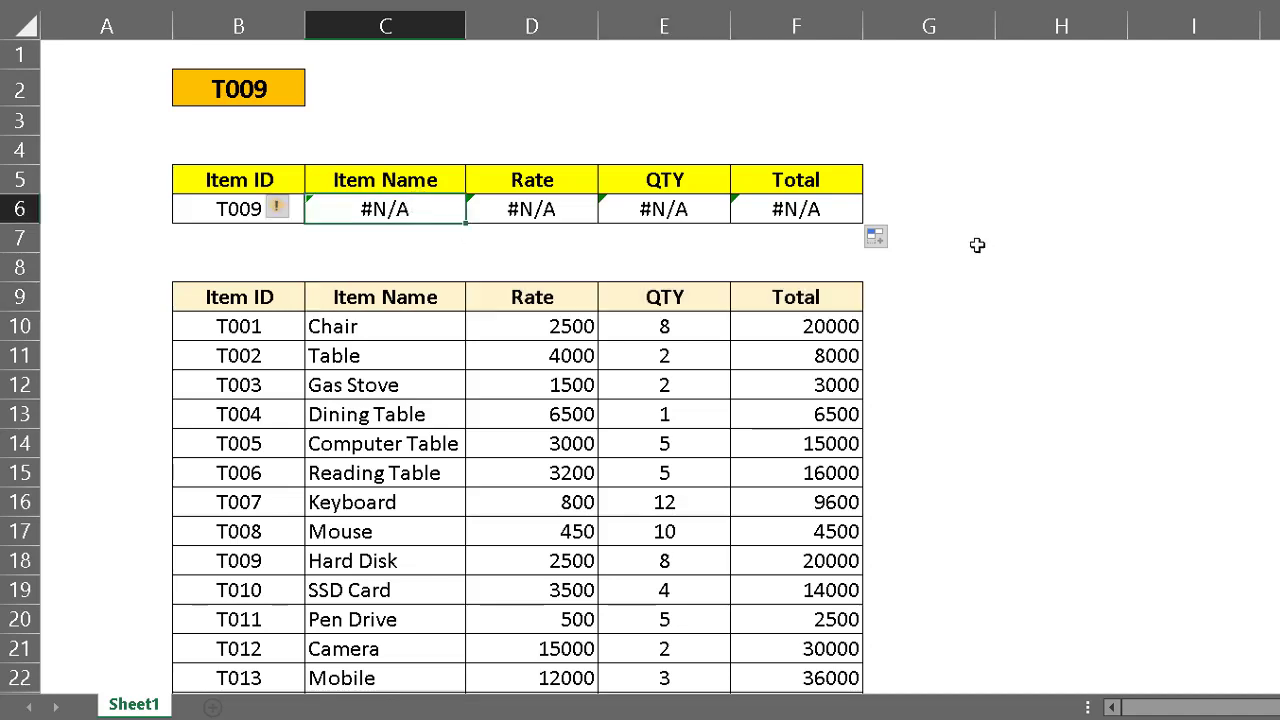
# Step: Clear the VLOOKUP formulas from the result row B6:F6
pyautogui.click(234, 218)
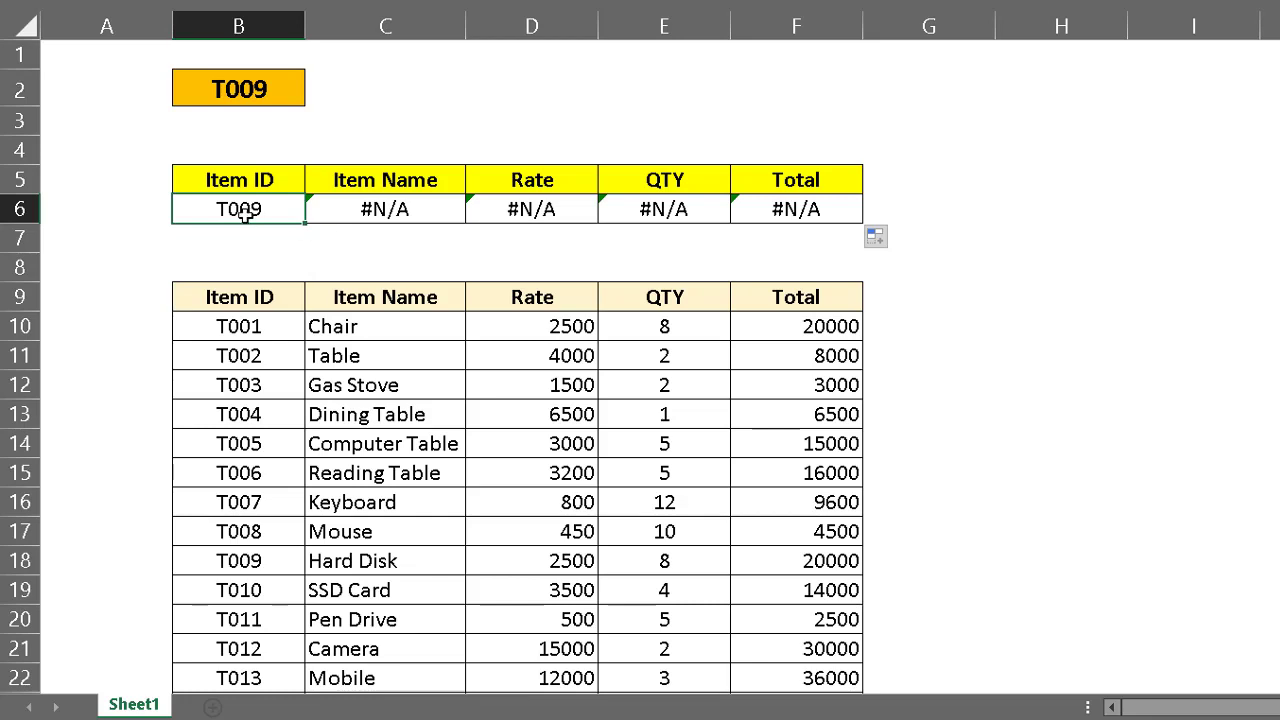
pyautogui.moveTo(246, 212); pyautogui.dragTo(767, 216)
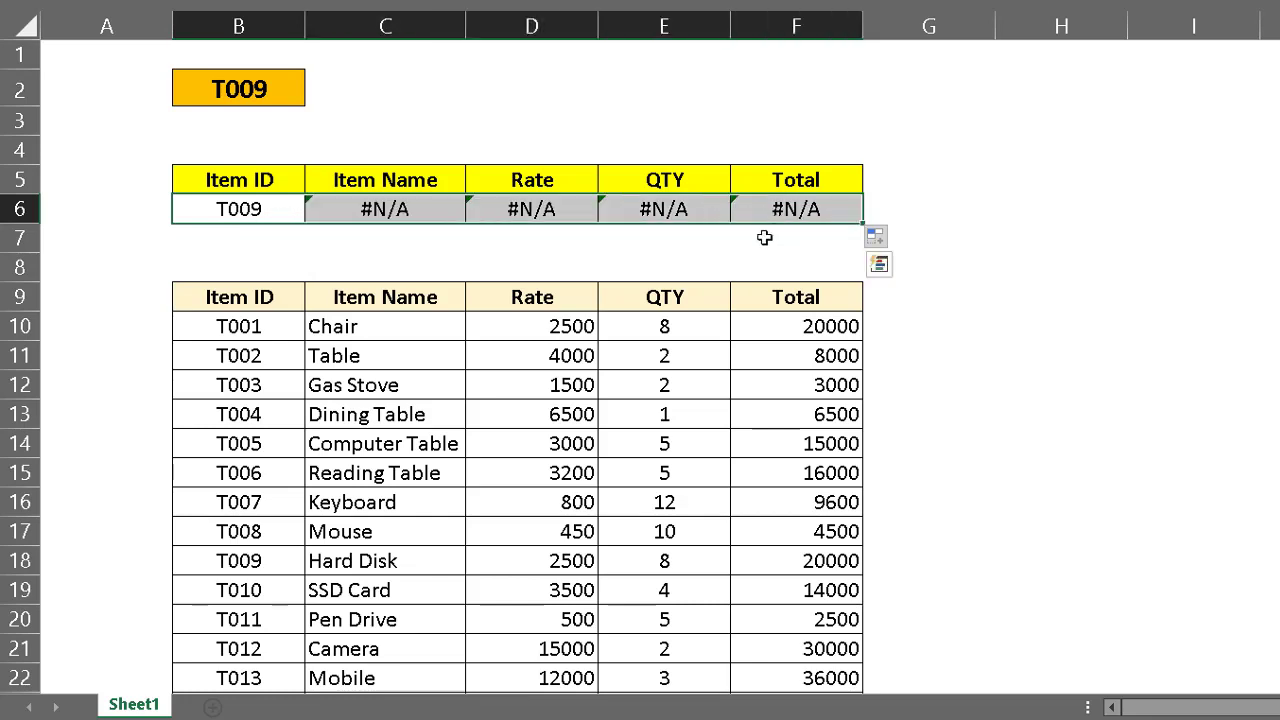
pyautogui.press('Delete')
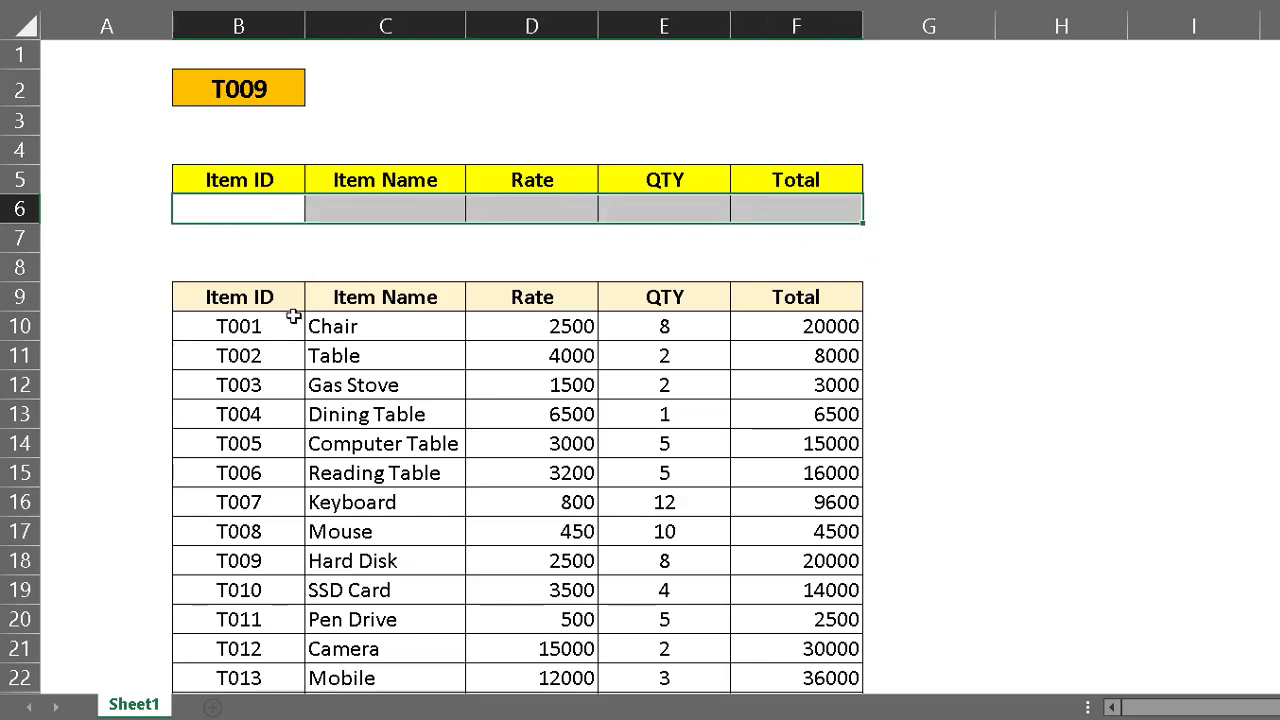
pyautogui.moveTo(262, 302); pyautogui.dragTo(846, 640)
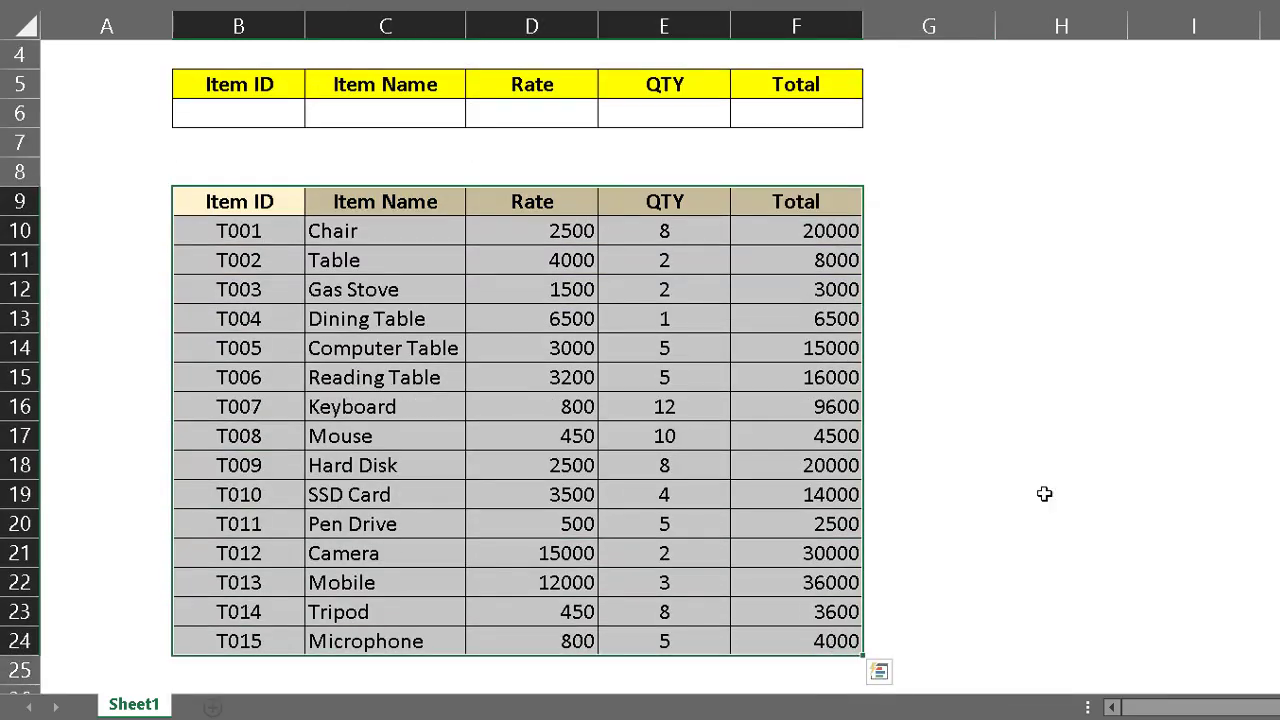
pyautogui.scroll(1, 232, 204)
pyautogui.moveTo(232, 204); pyautogui.dragTo(408, 215)
pyautogui.click(1172, 440)
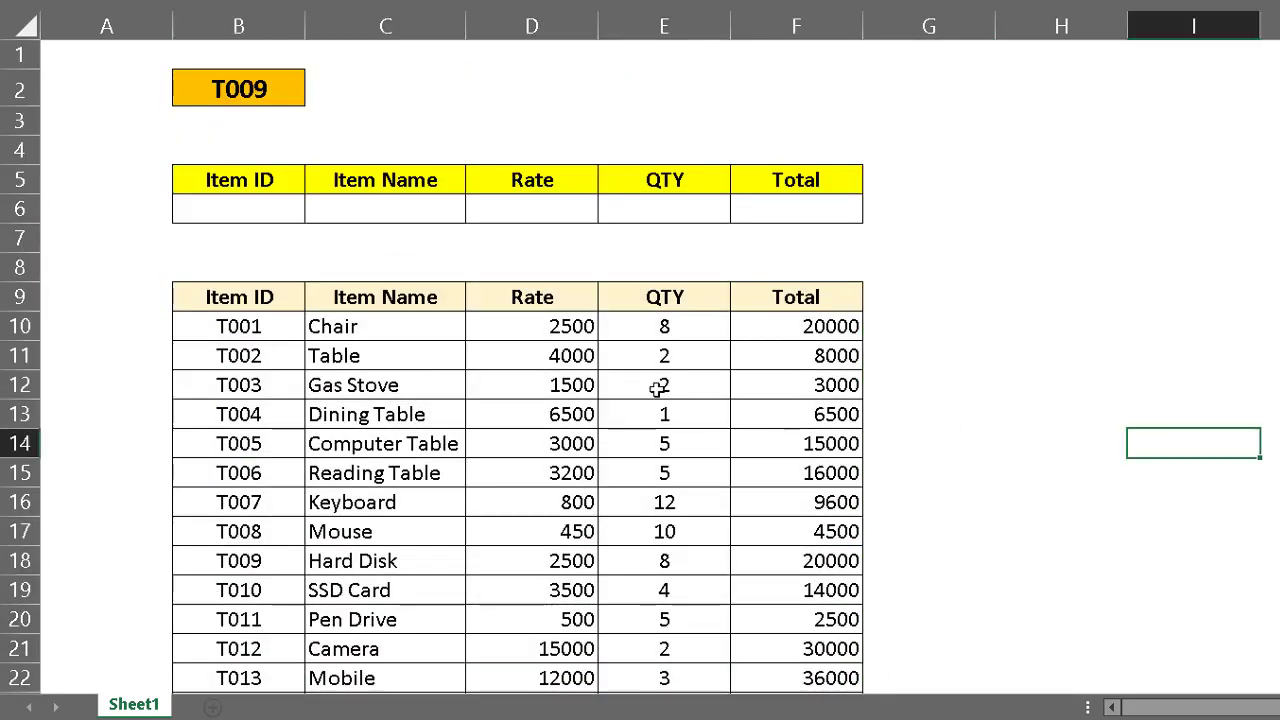
# Step: Delete row 2 containing the item ID selector and insert a blank row in its place
pyautogui.click(291, 97)
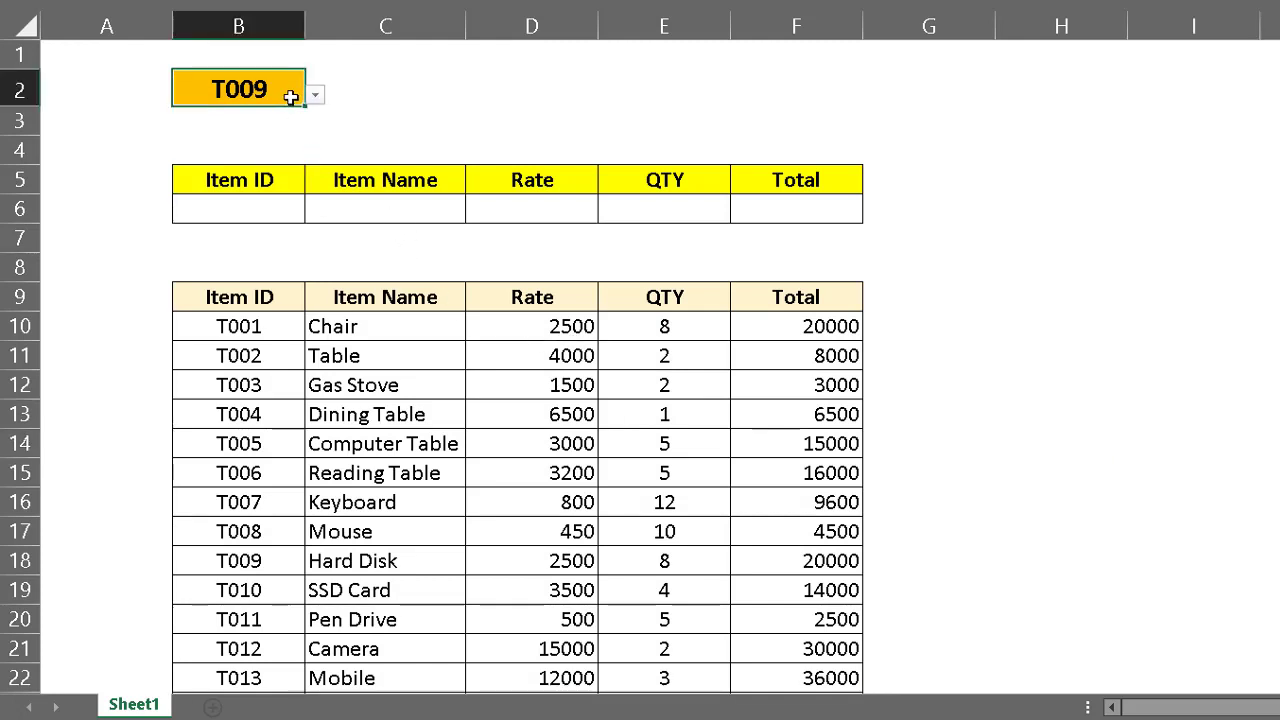
pyautogui.rightClick(18, 90)
pyautogui.click(62, 287)
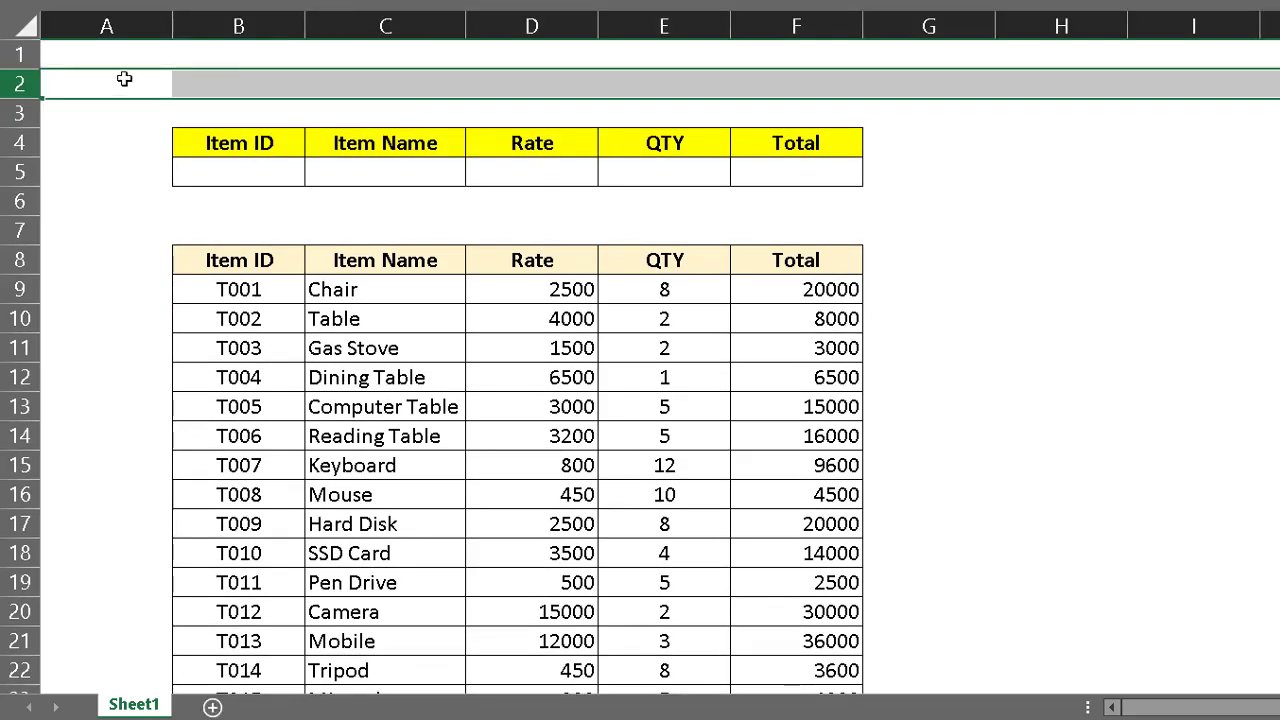
pyautogui.rightClick(22, 86)
pyautogui.click(87, 249)
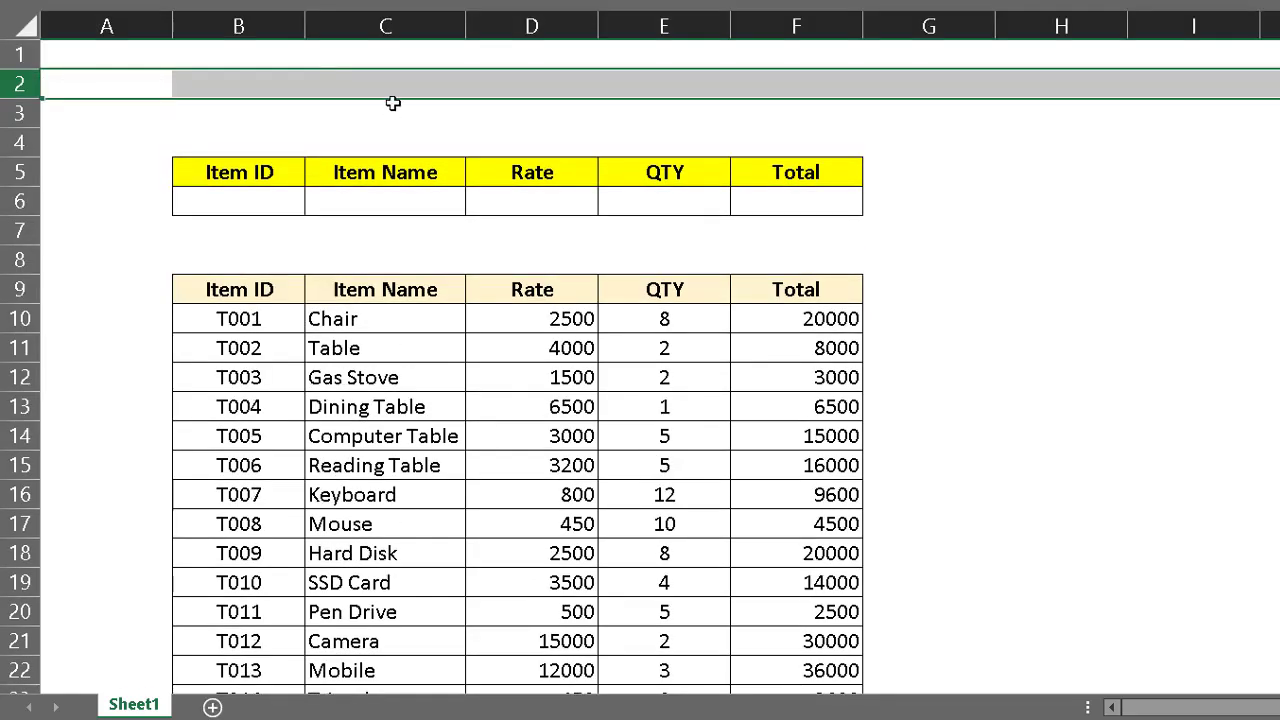
pyautogui.click(274, 86)
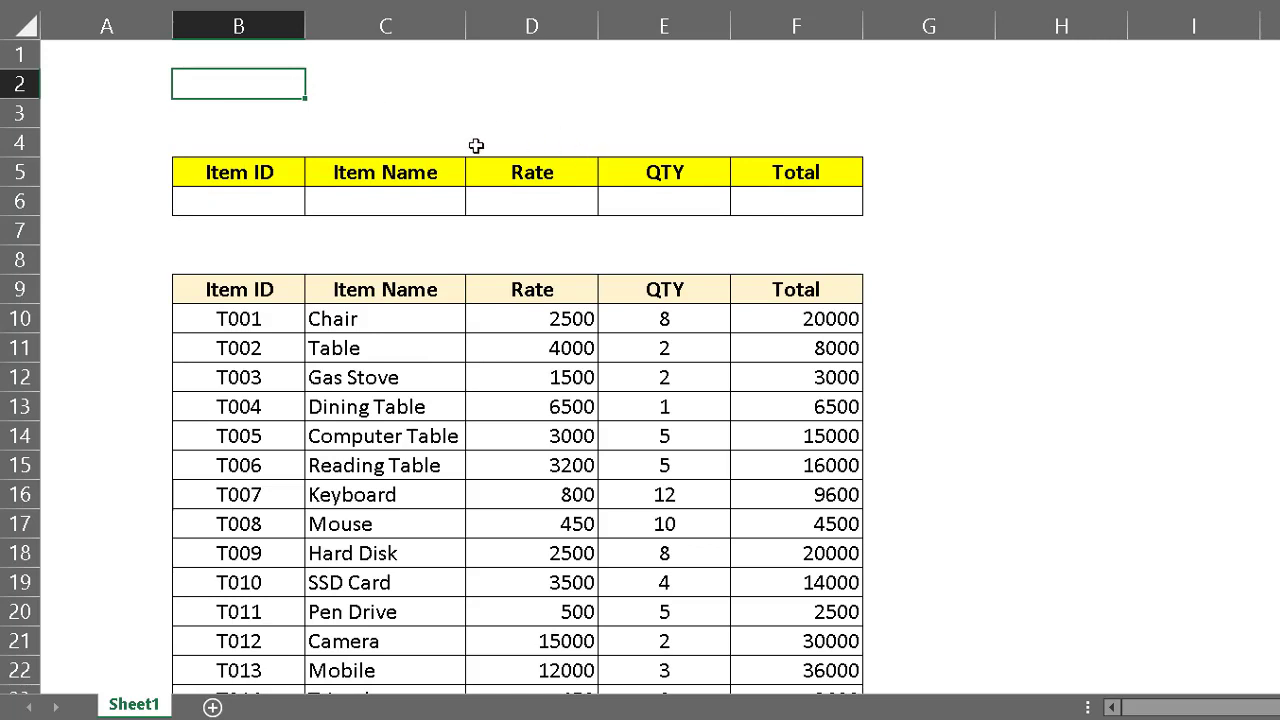
pyautogui.click(1146, 136)
pyautogui.click(1085, 112)
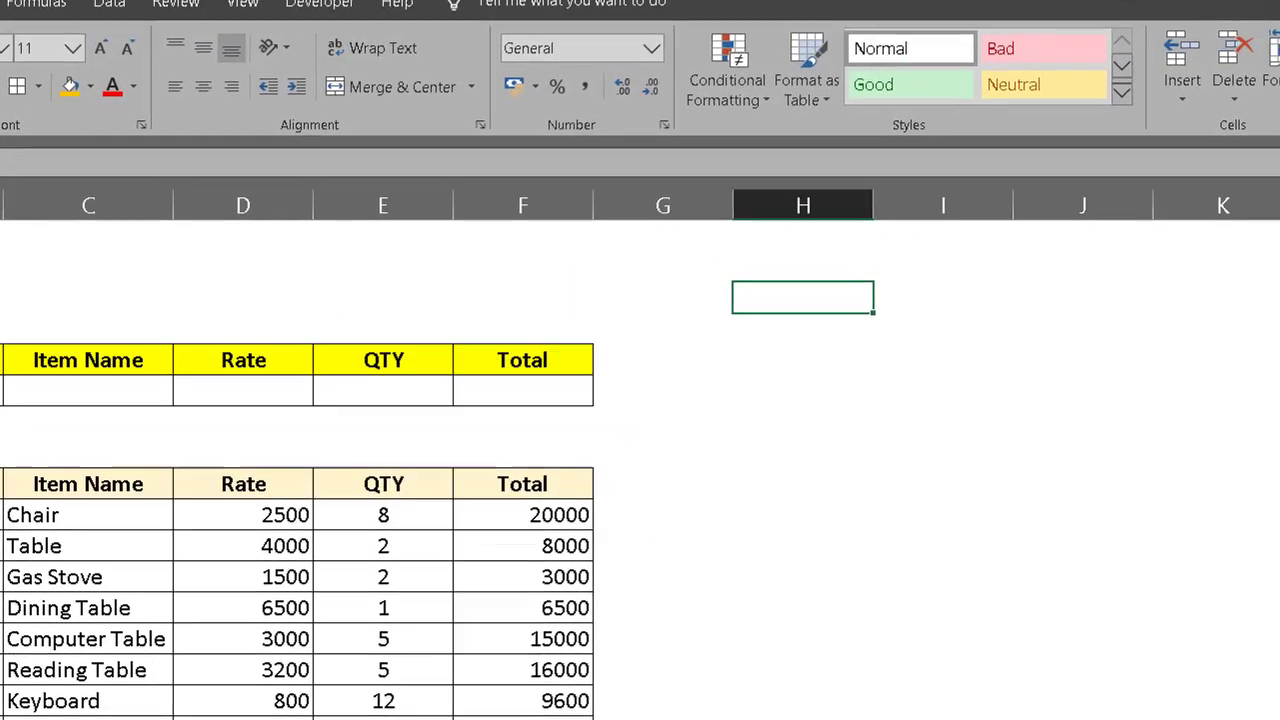
# Step: Open the data validation settings for H3 and allow only values from a List
pyautogui.click(110, 5)
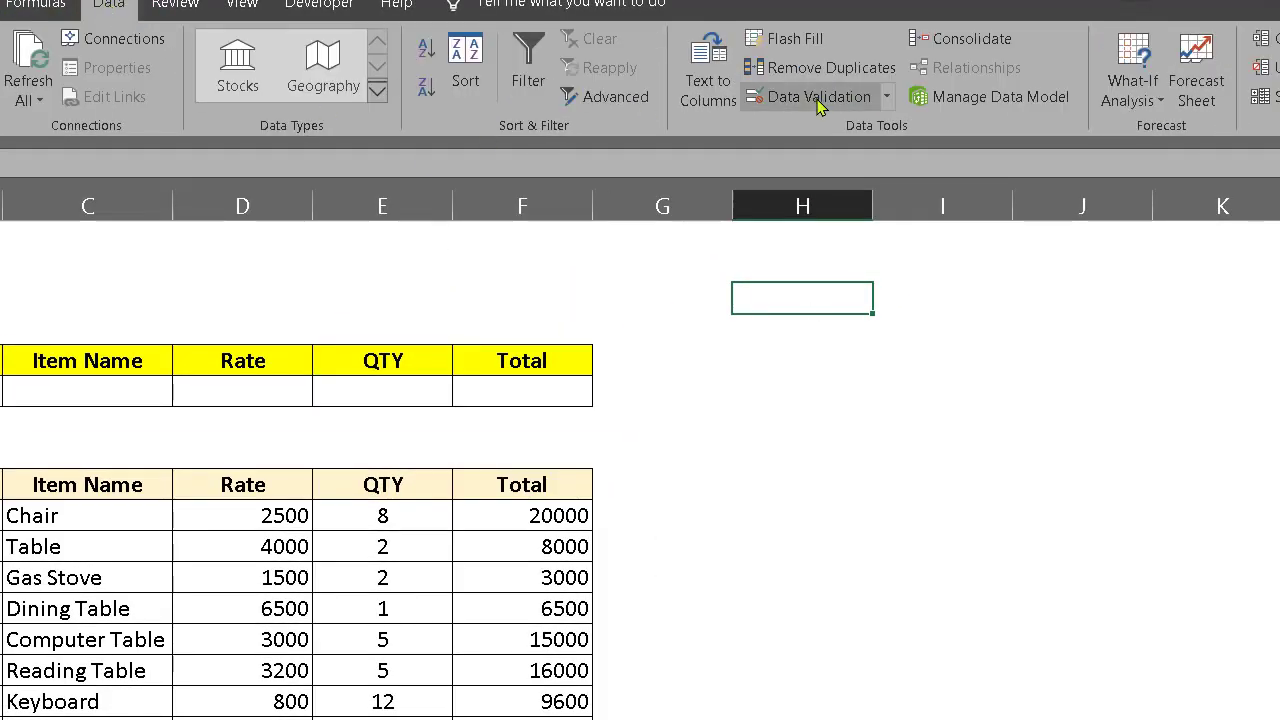
pyautogui.click(887, 97)
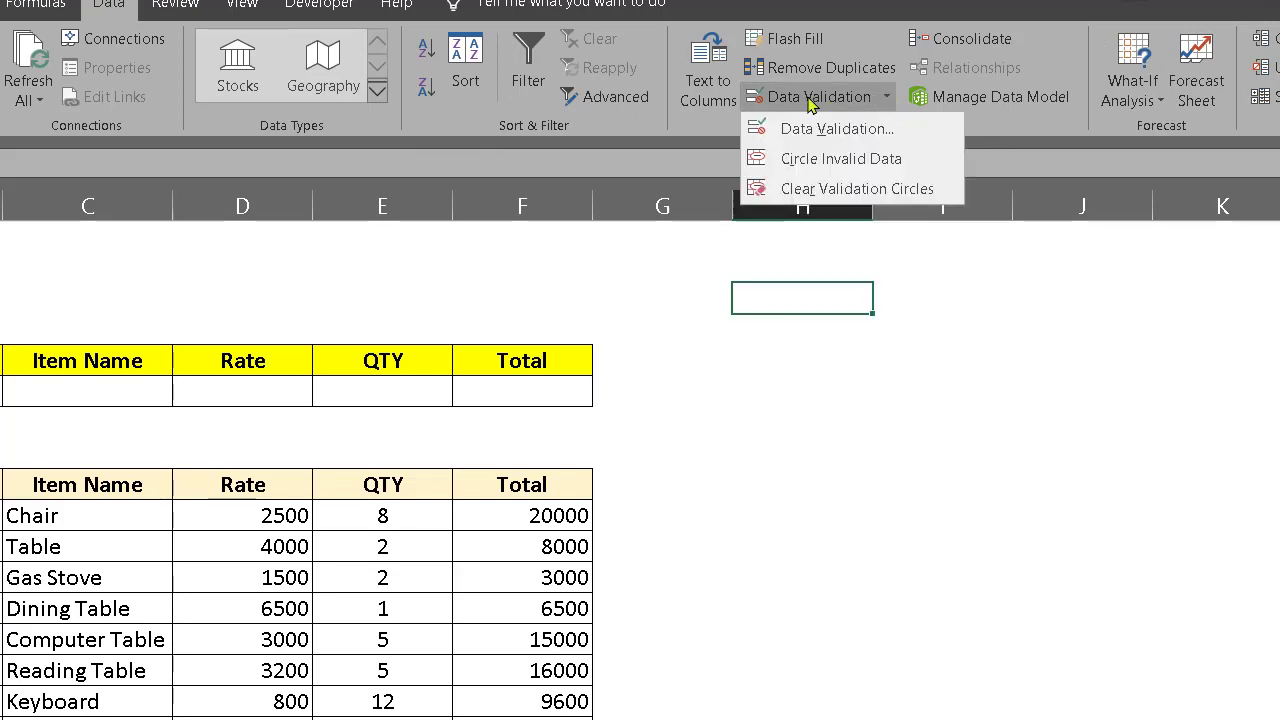
pyautogui.click(830, 128)
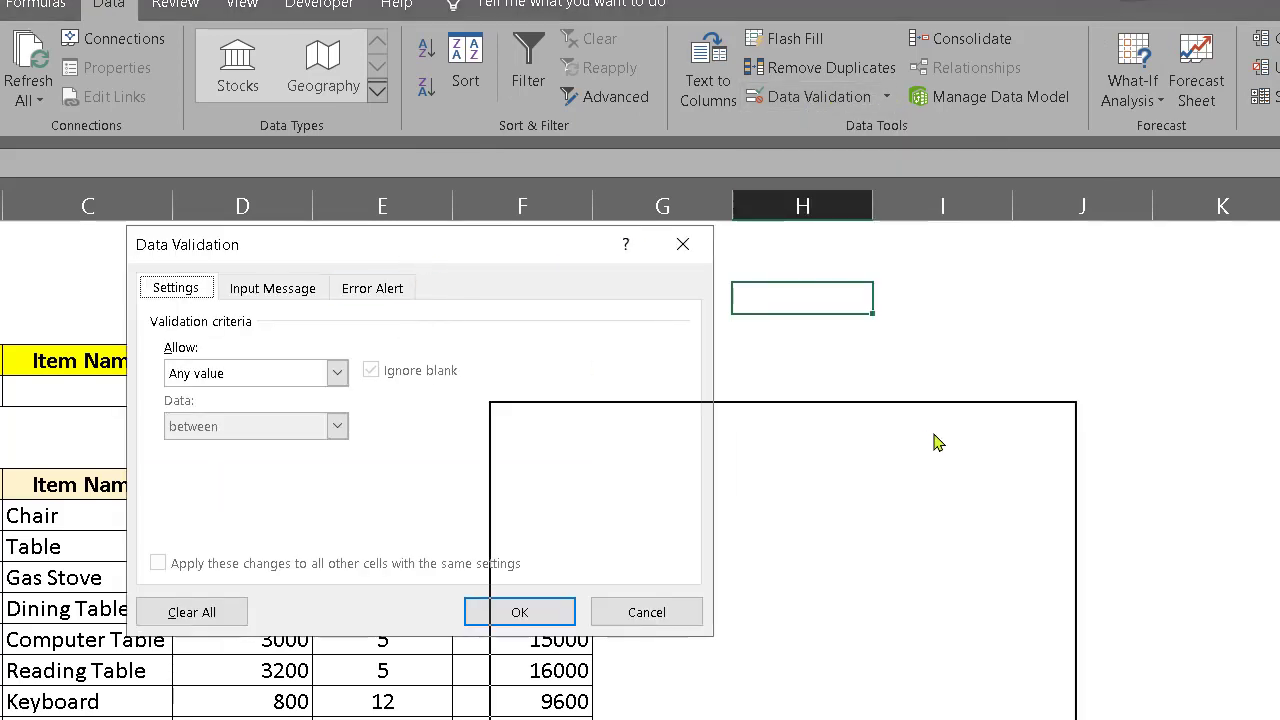
pyautogui.moveTo(966, 387); pyautogui.dragTo(966, 387)
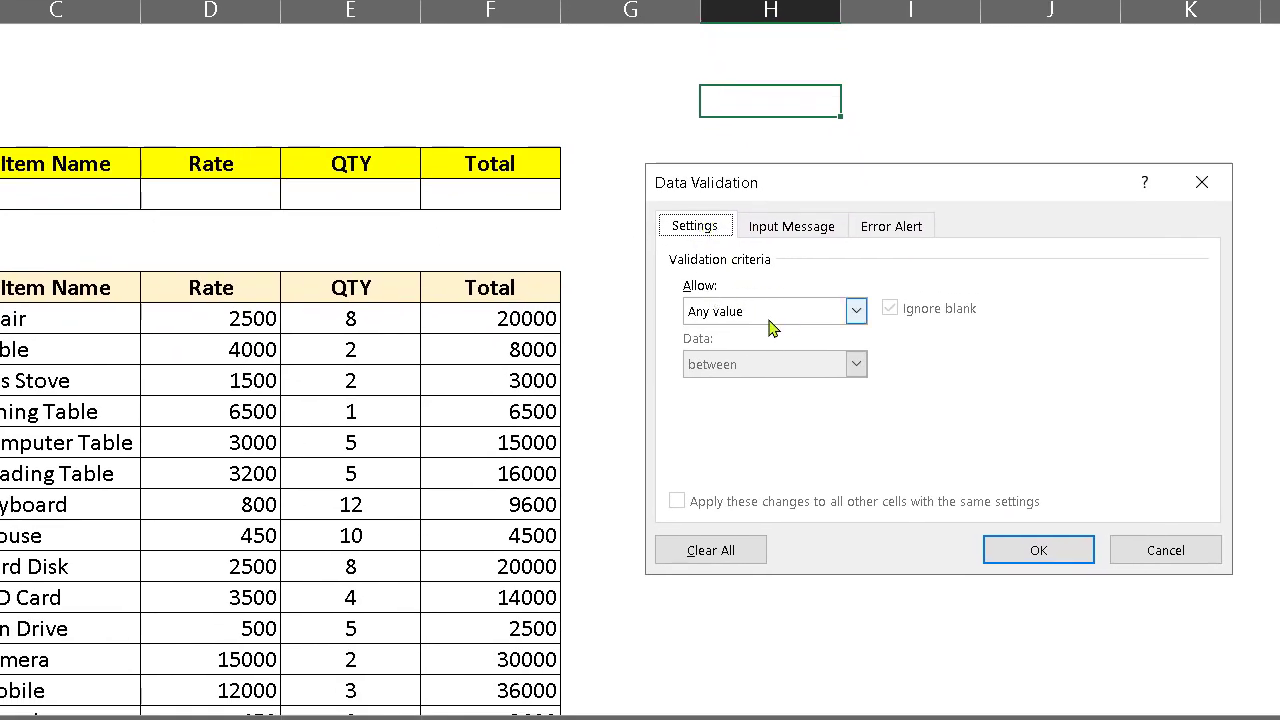
pyautogui.click(856, 312)
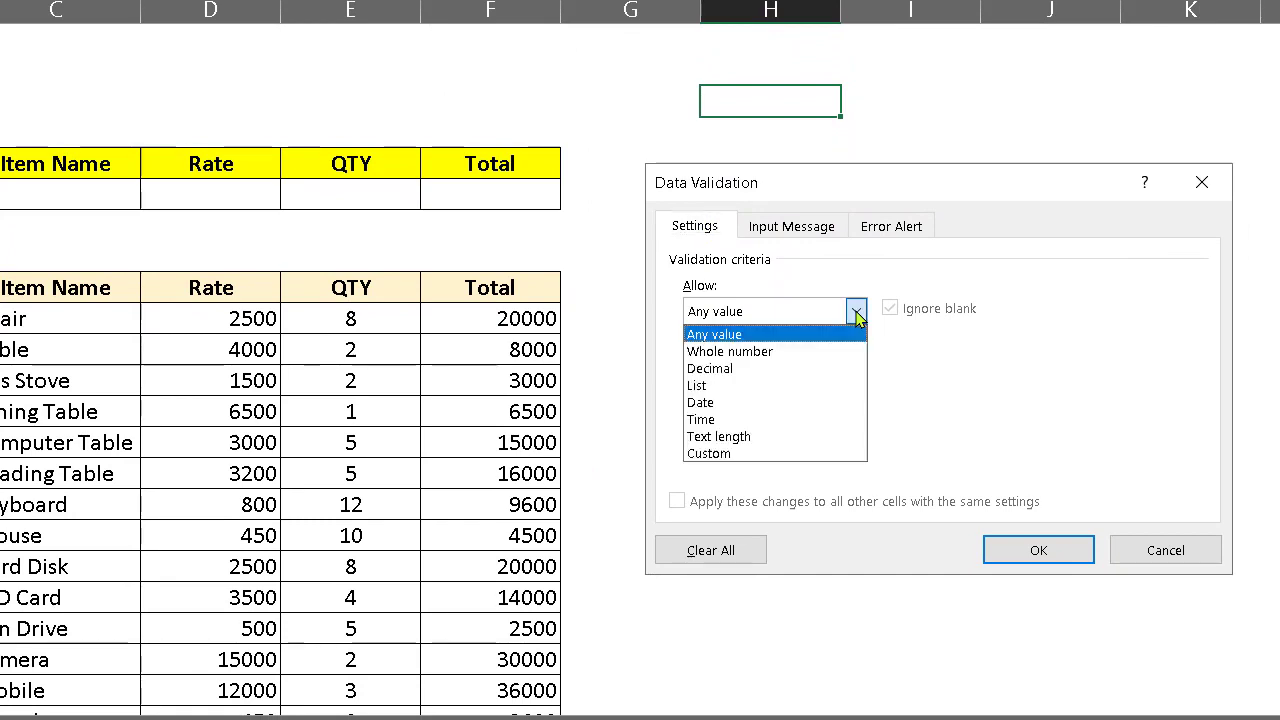
pyautogui.click(772, 385)
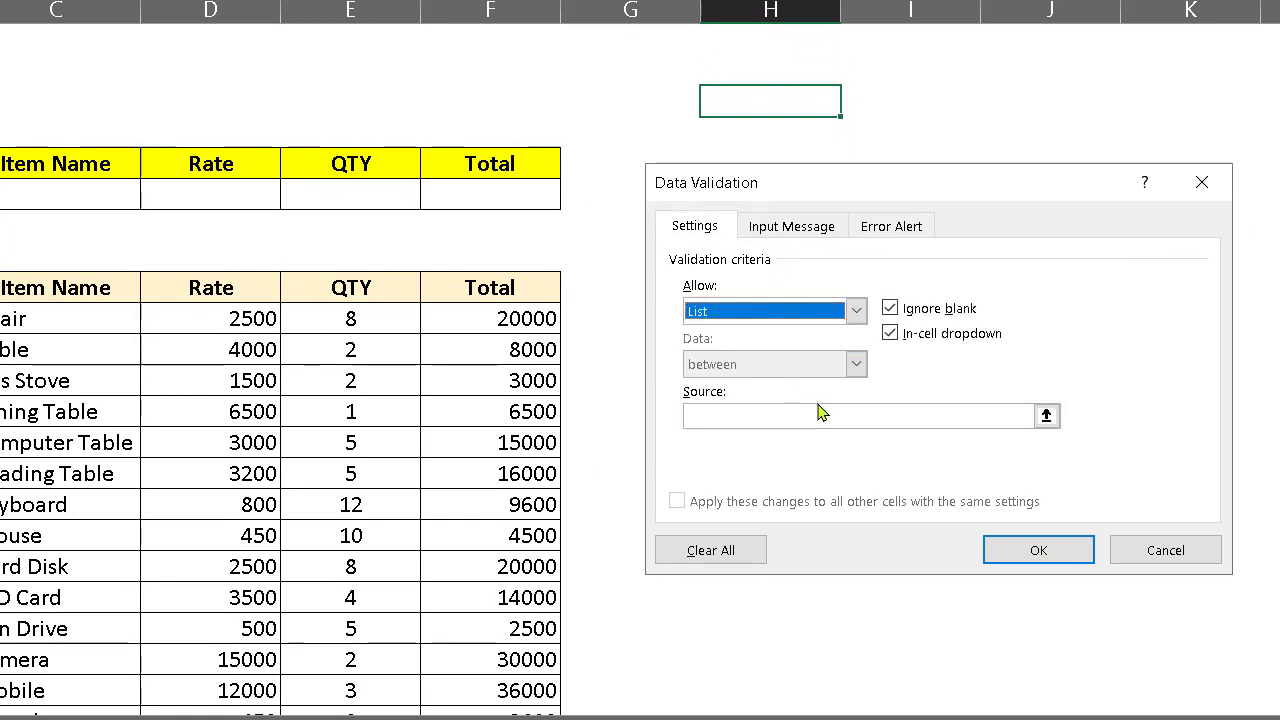
# Step: Use the item IDs in =$B$10:$B$24 as the list source for H3 and apply the validation
pyautogui.click(1047, 418)
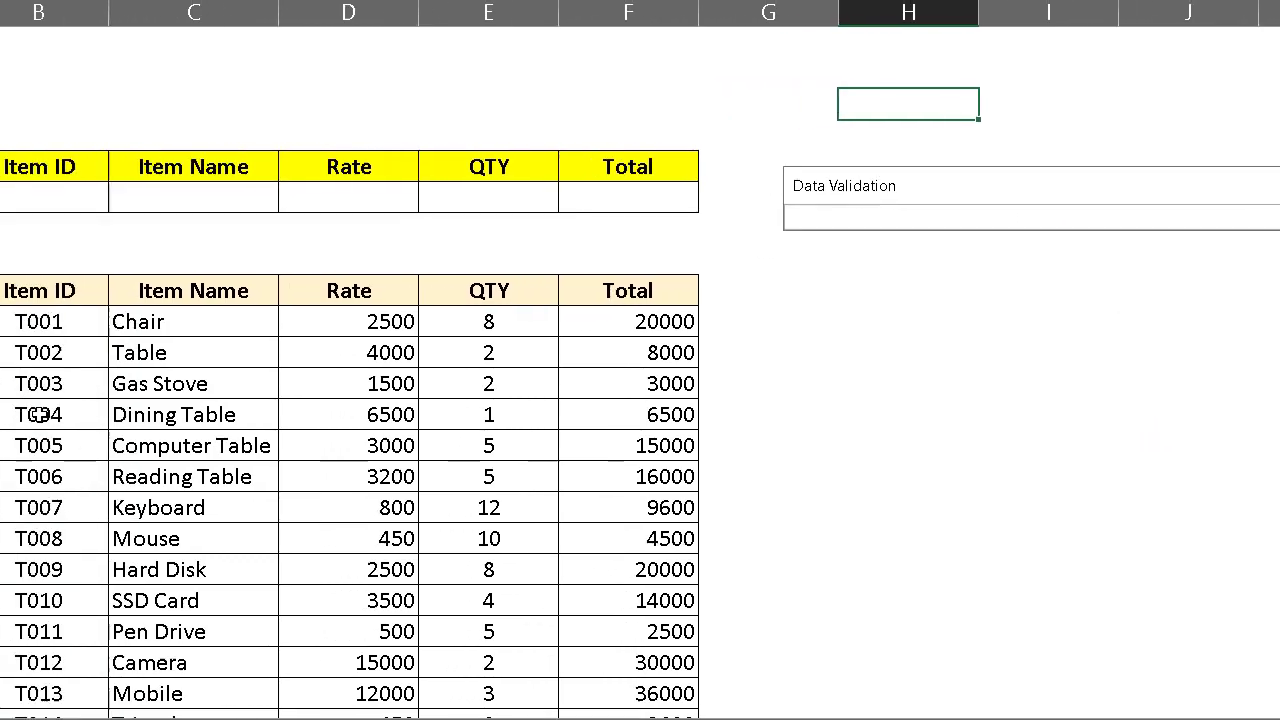
pyautogui.scroll(-1, 110, 382)
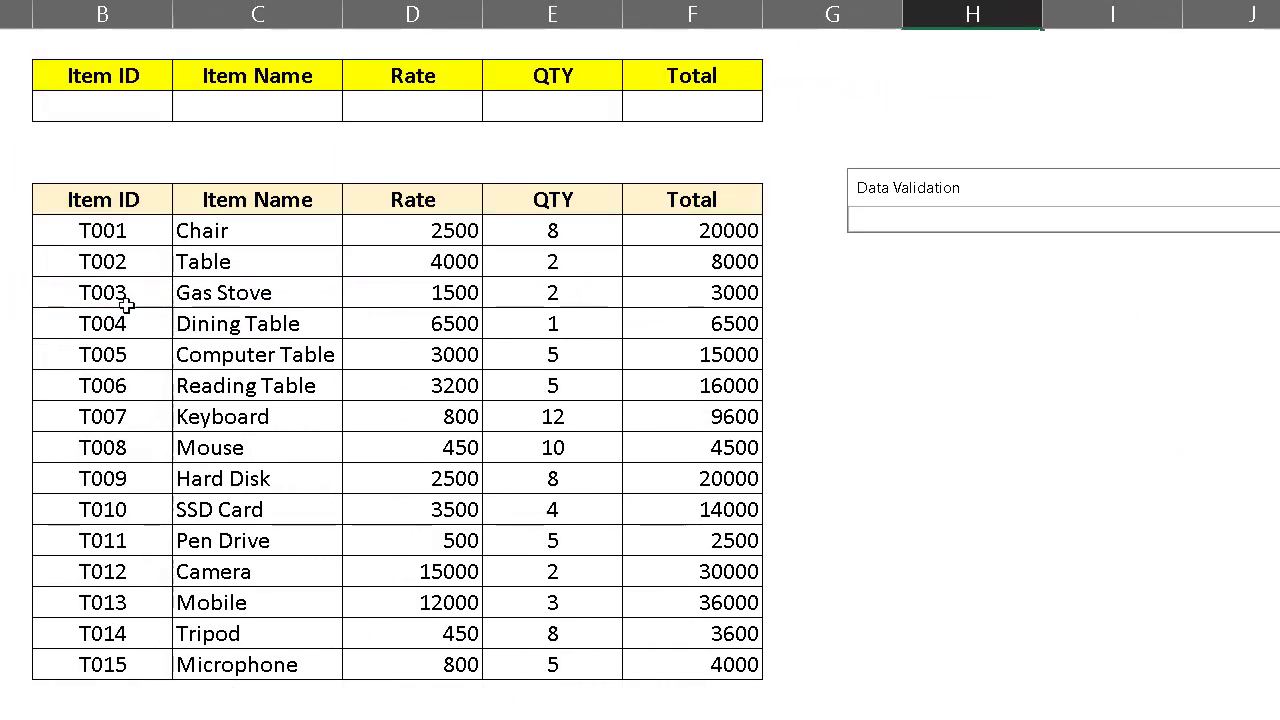
pyautogui.moveTo(127, 230); pyautogui.dragTo(129, 660)
pyautogui.moveTo(1074, 199); pyautogui.dragTo(1054, 256)
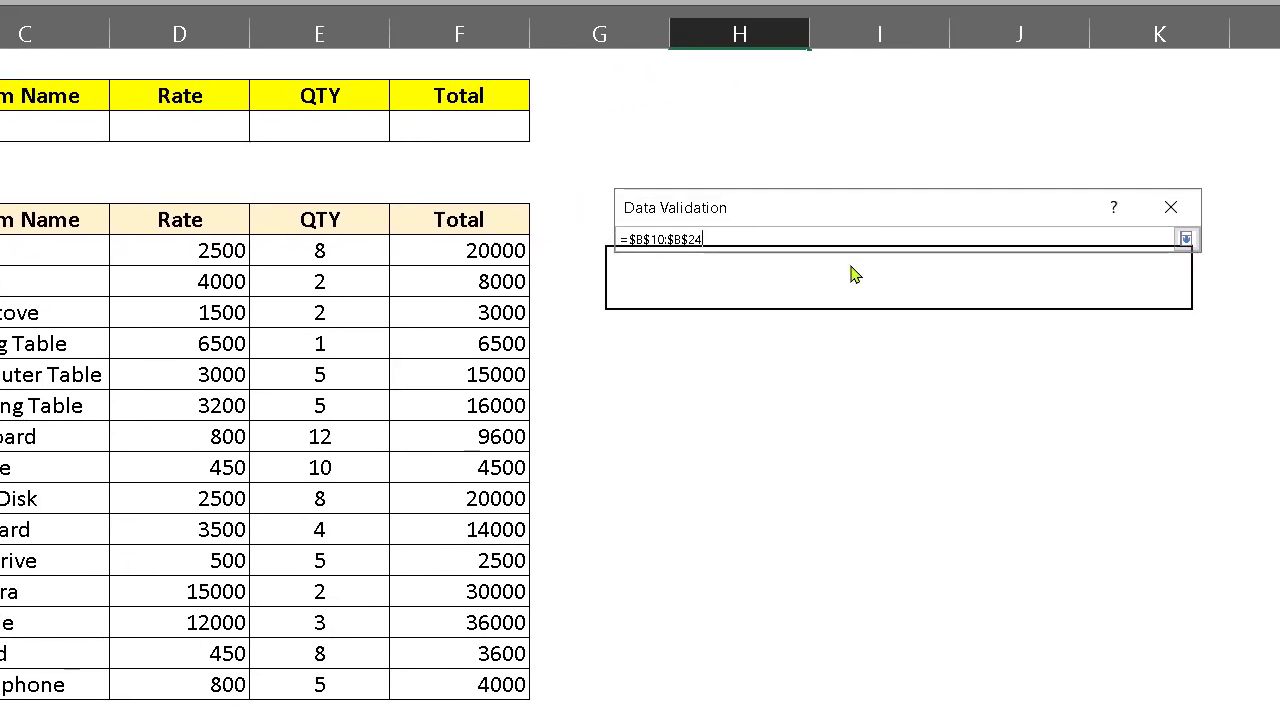
pyautogui.moveTo(833, 275); pyautogui.dragTo(822, 258)
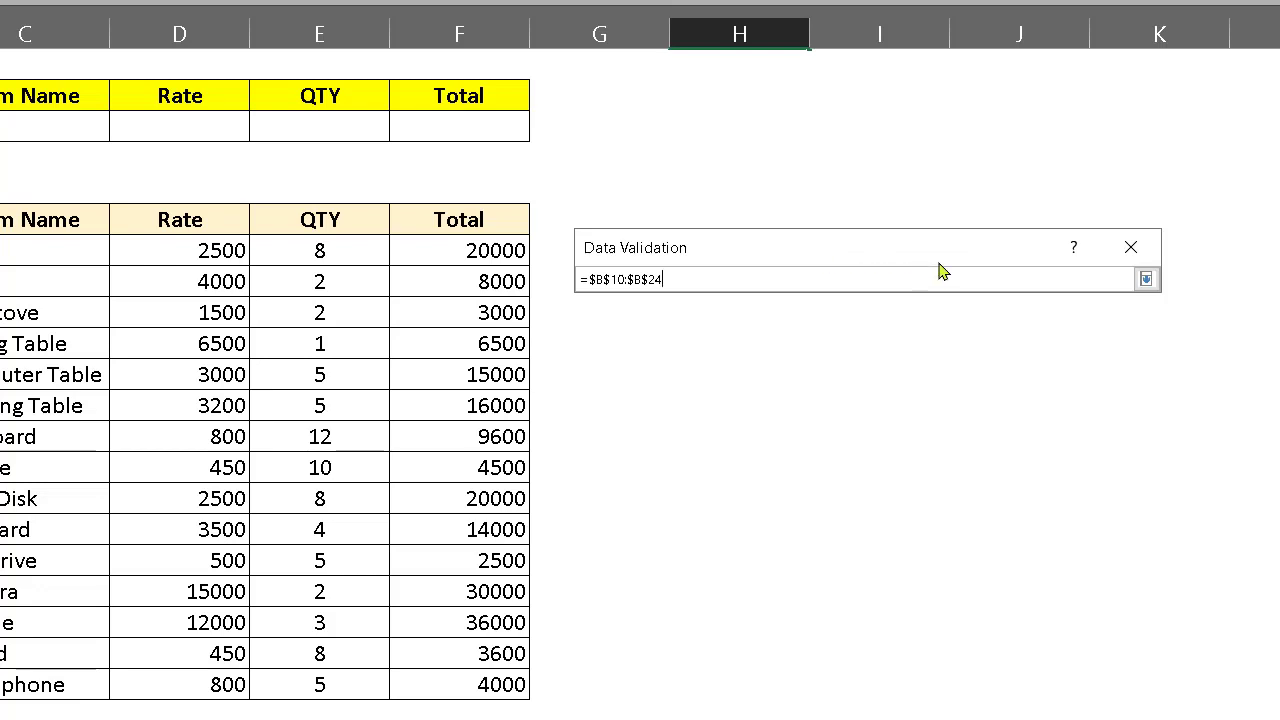
pyautogui.click(1146, 280)
pyautogui.moveTo(773, 249); pyautogui.dragTo(788, 201)
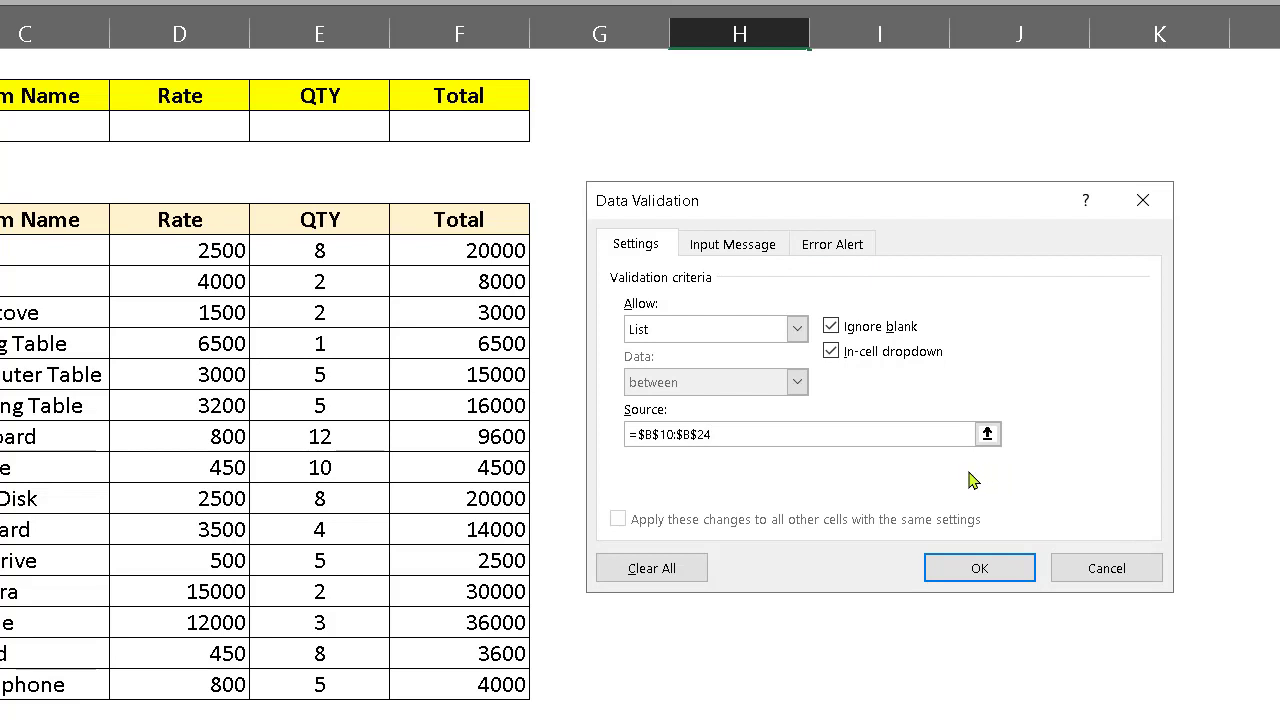
pyautogui.click(975, 568)
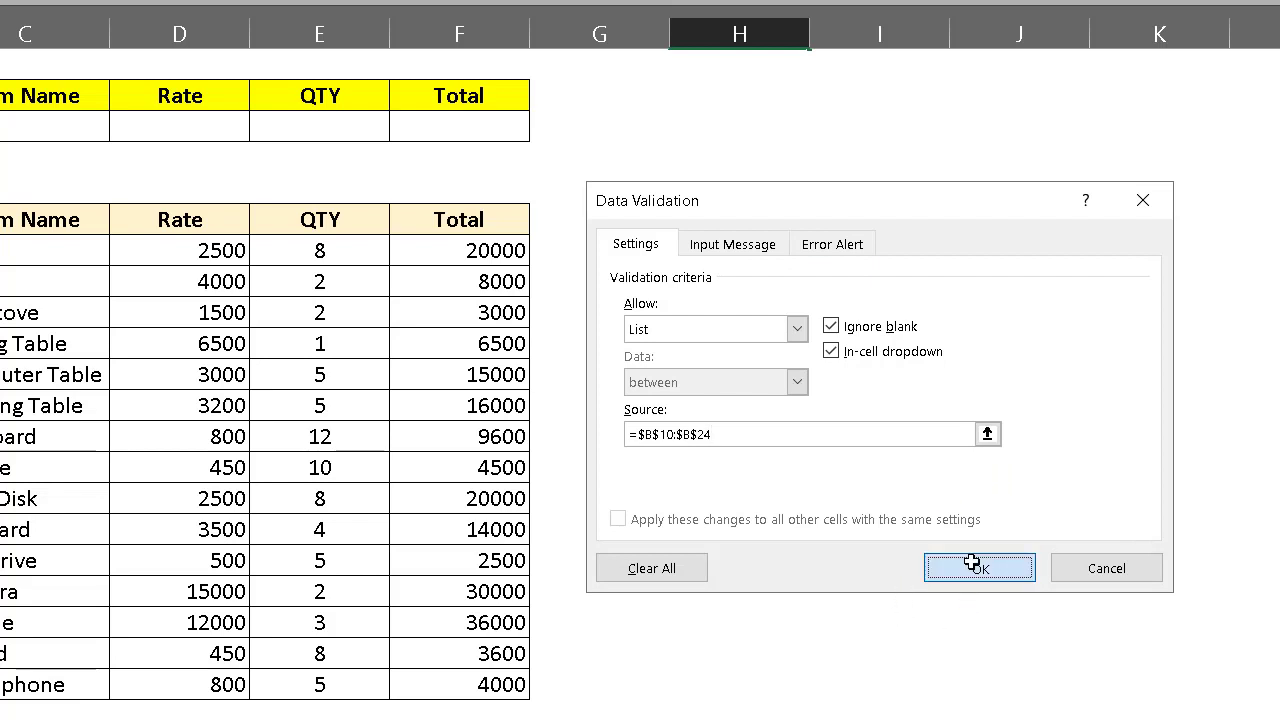
# Step: Format selector cell H3 with borders, an orange fill, bold centred text and font size 16
pyautogui.click(766, 97)
pyautogui.press('Down')
pyautogui.press('Down')
pyautogui.scroll(3, 756, 125)
pyautogui.click(758, 122)
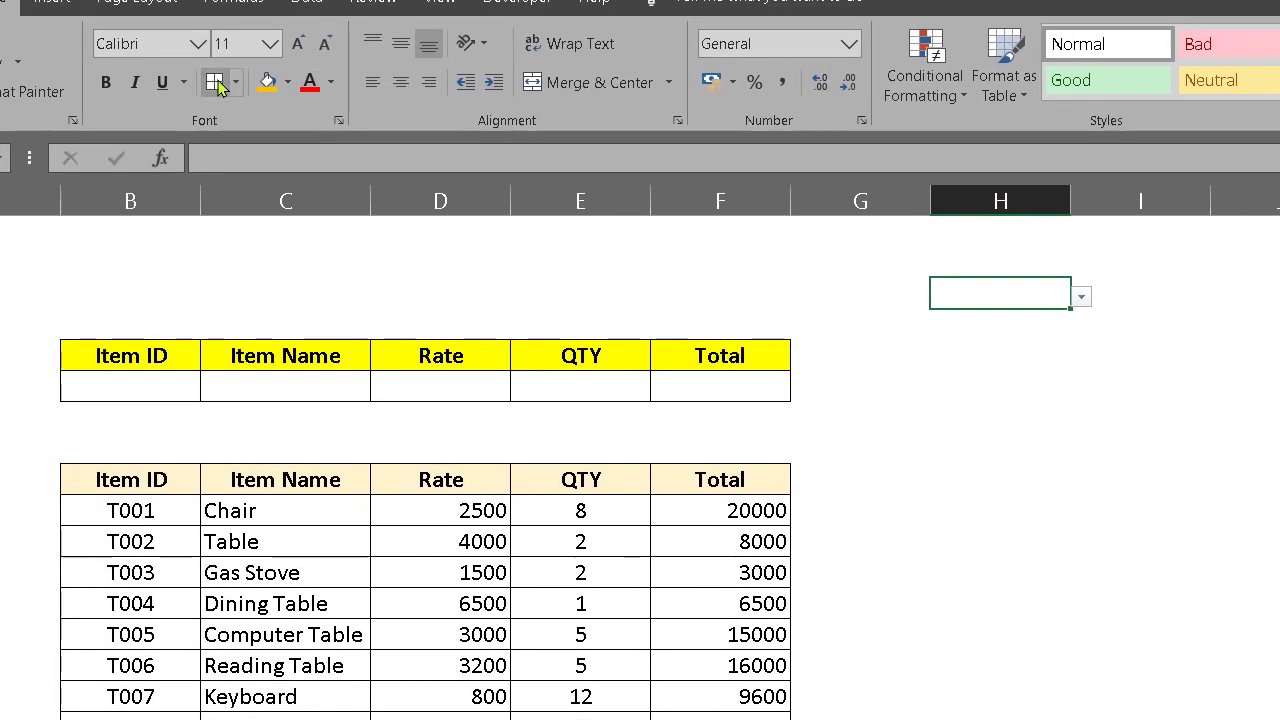
pyautogui.click(266, 82)
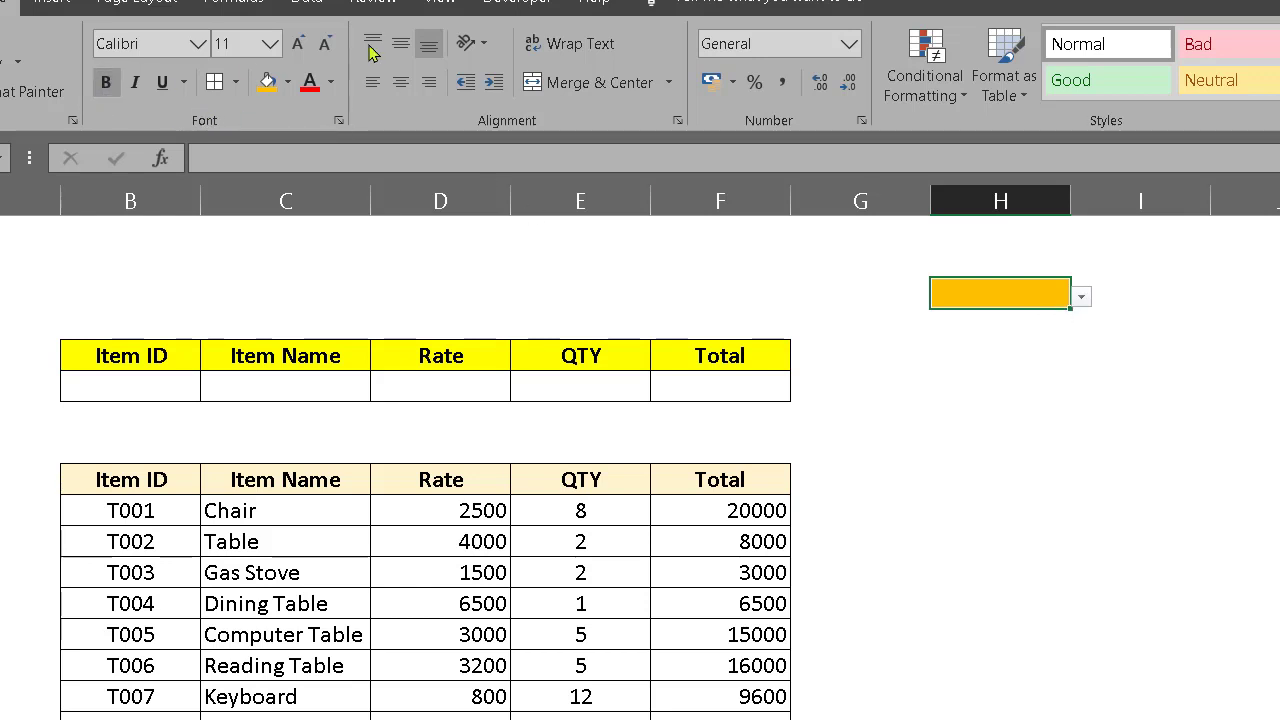
pyautogui.click(400, 82)
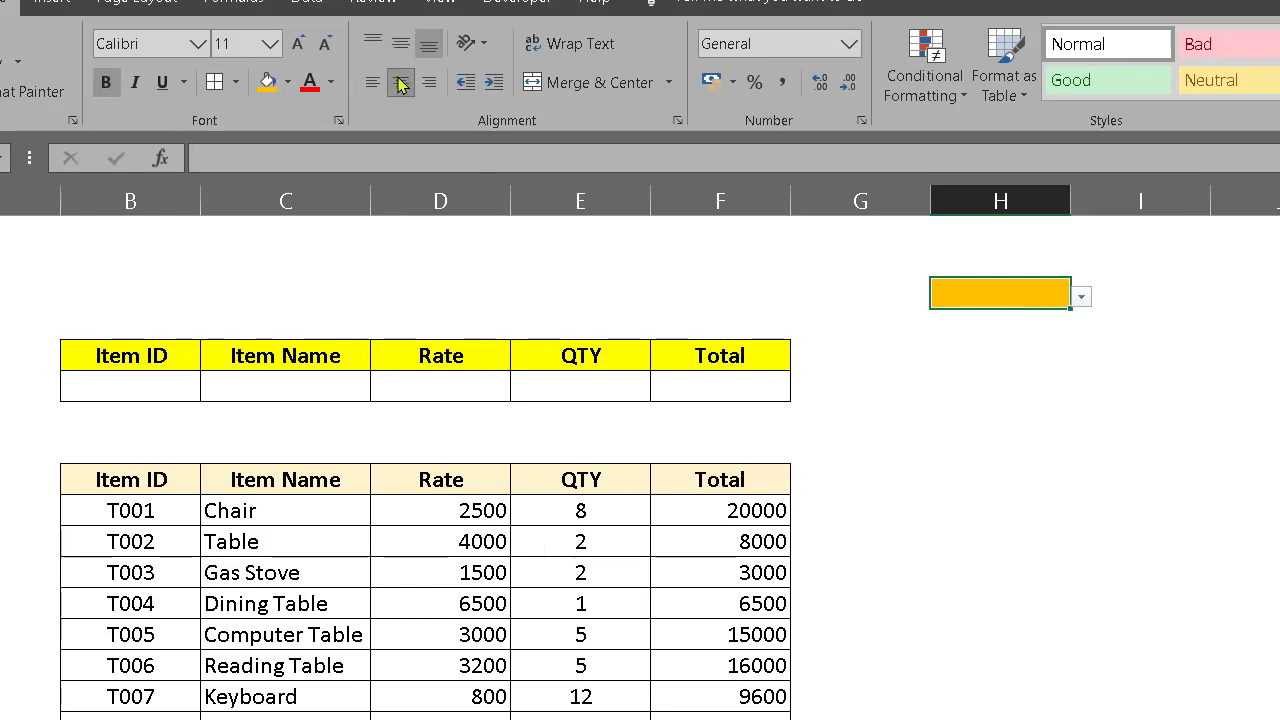
pyautogui.click(298, 45)
pyautogui.click(298, 45)
pyautogui.click(298, 45)
# Step: Choose T001 from the item ID dropdown in H3
pyautogui.click(1081, 312)
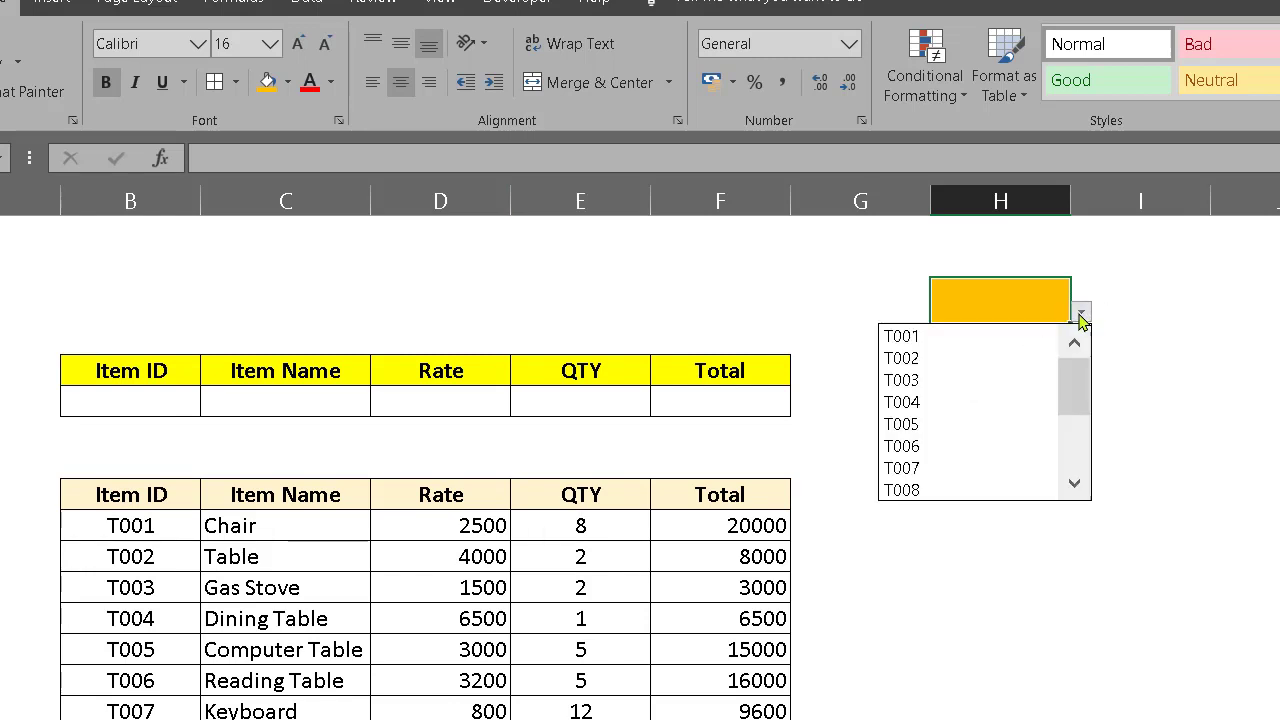
pyautogui.click(991, 343)
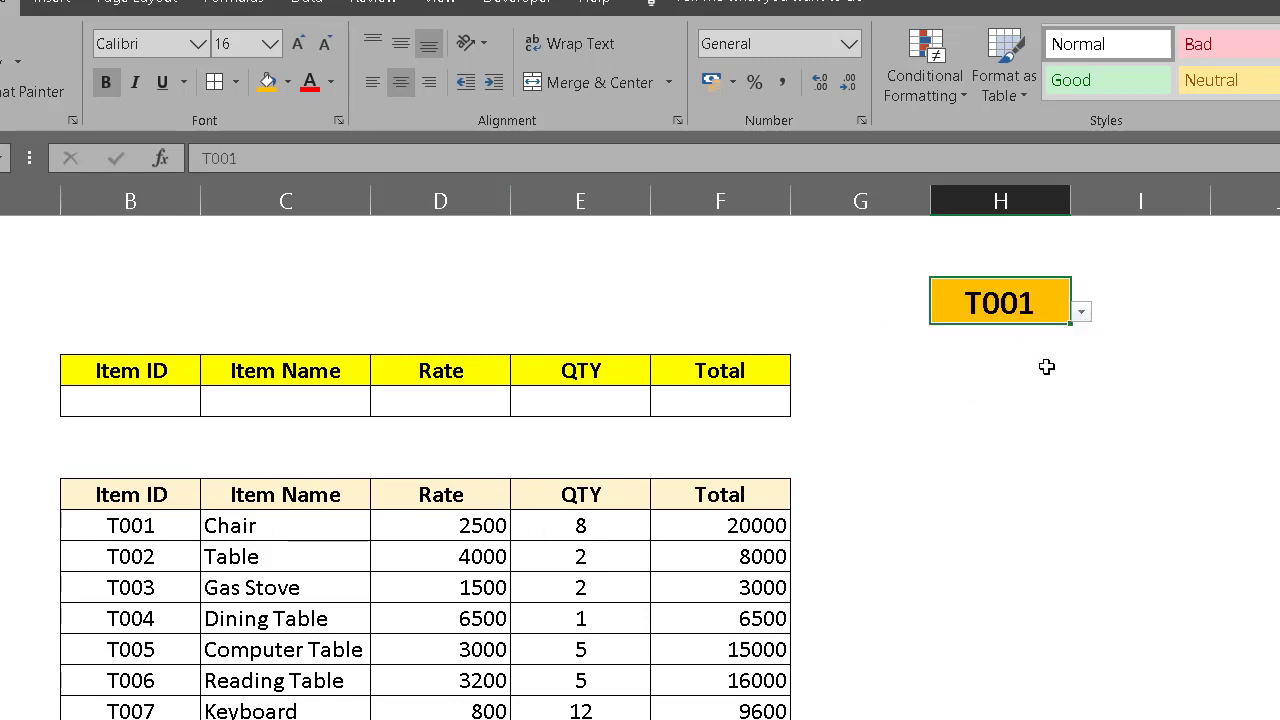
# Step: Examine selector H3, the empty result row B6:F6 and the table columns B to F the lookup has to cover
pyautogui.click(1131, 443)
pyautogui.click(1040, 302)
pyautogui.moveTo(133, 399); pyautogui.dragTo(680, 396)
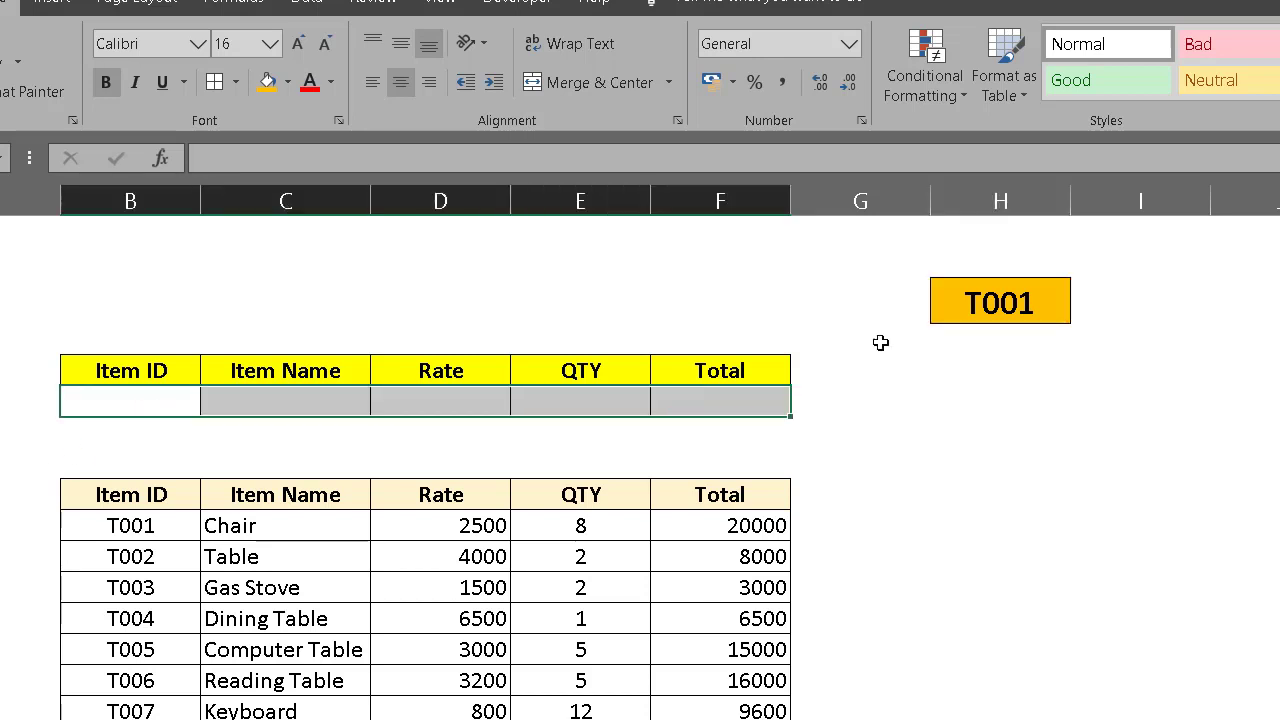
pyautogui.click(1056, 294)
pyautogui.moveTo(79, 410); pyautogui.dragTo(694, 400)
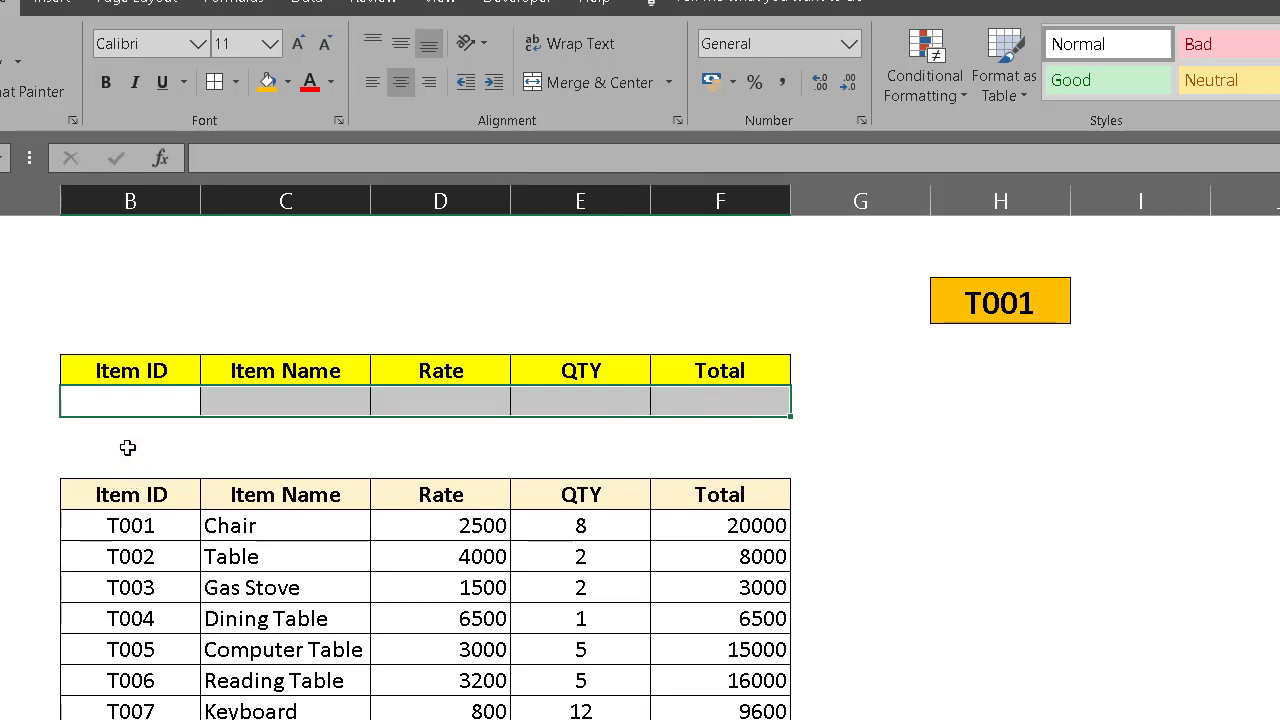
pyautogui.click(140, 401)
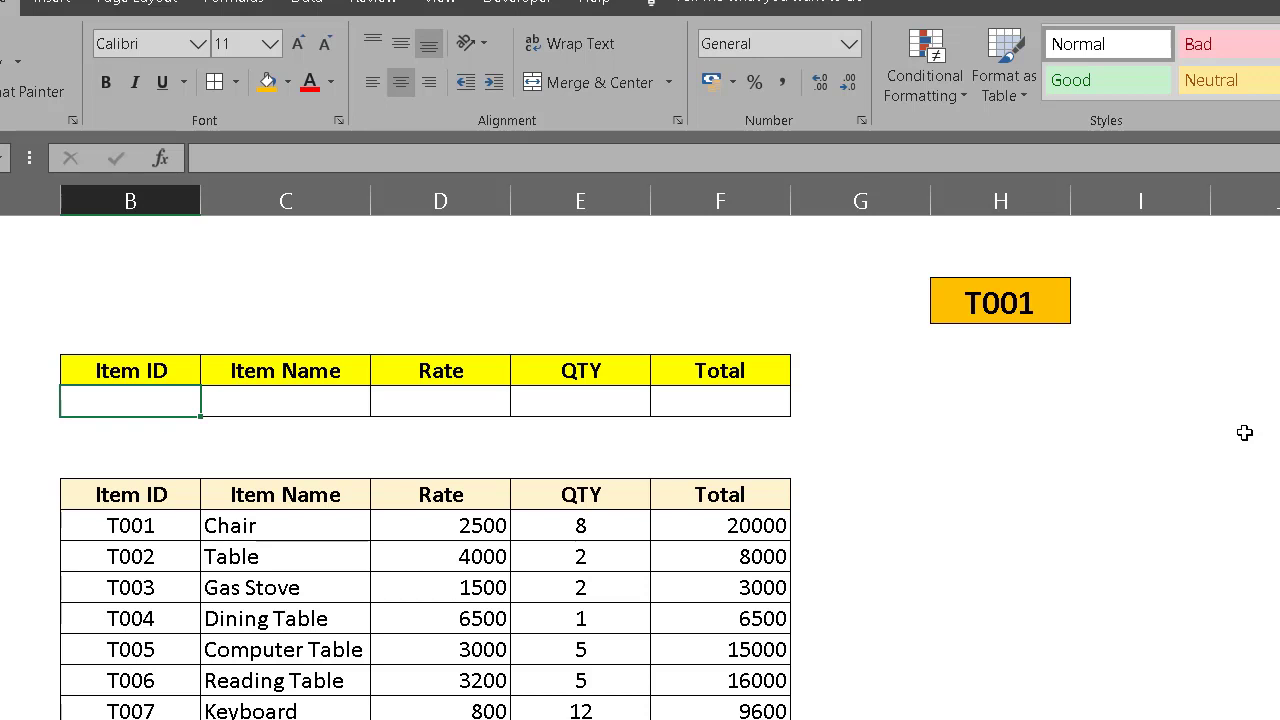
pyautogui.click(1140, 588)
pyautogui.moveTo(130, 201); pyautogui.dragTo(705, 213)
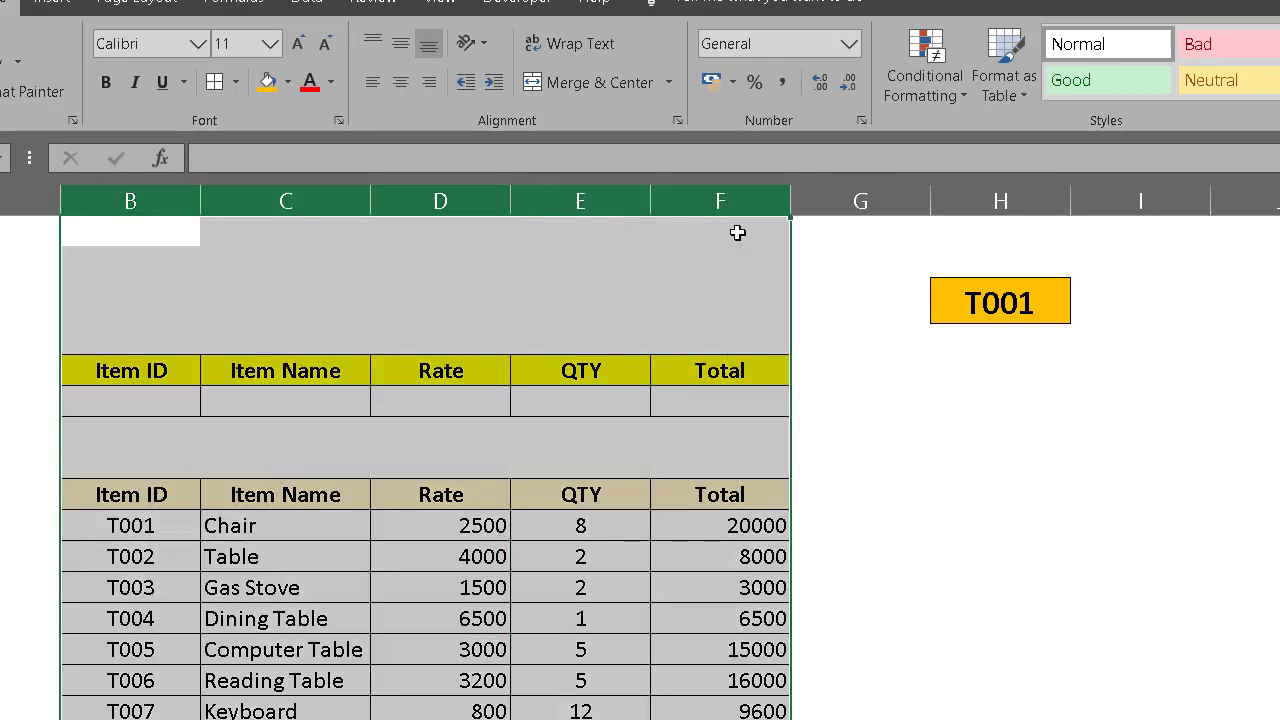
pyautogui.click(990, 466)
pyautogui.click(1074, 401)
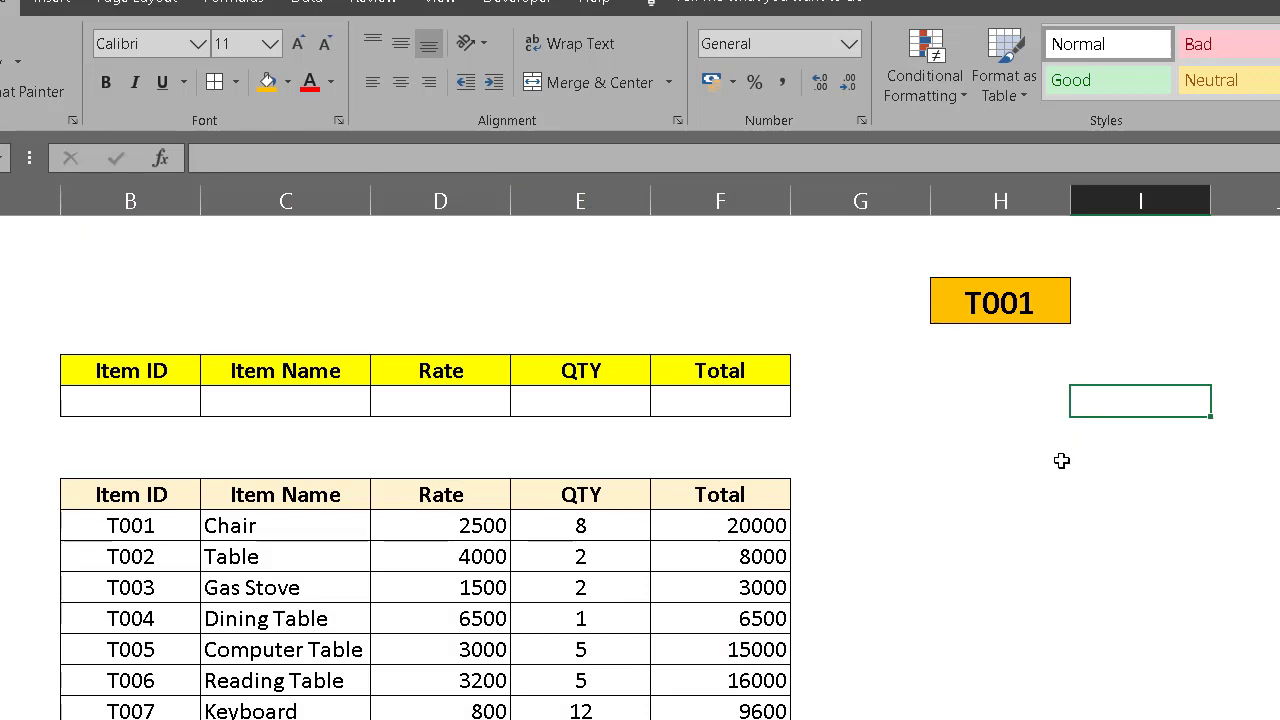
# Step: Enter the test formula =COLUMNS(B5:F5) in H6 to count the header columns
pyautogui.click(965, 406)
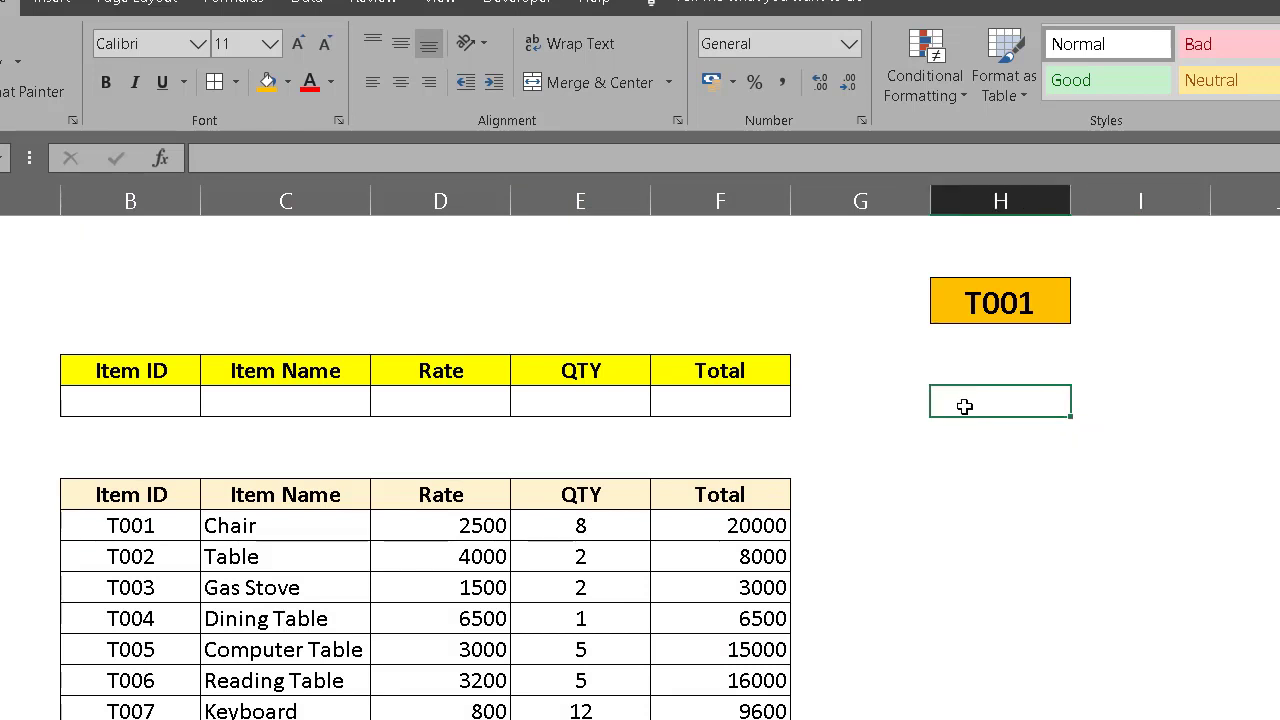
pyautogui.write('=')
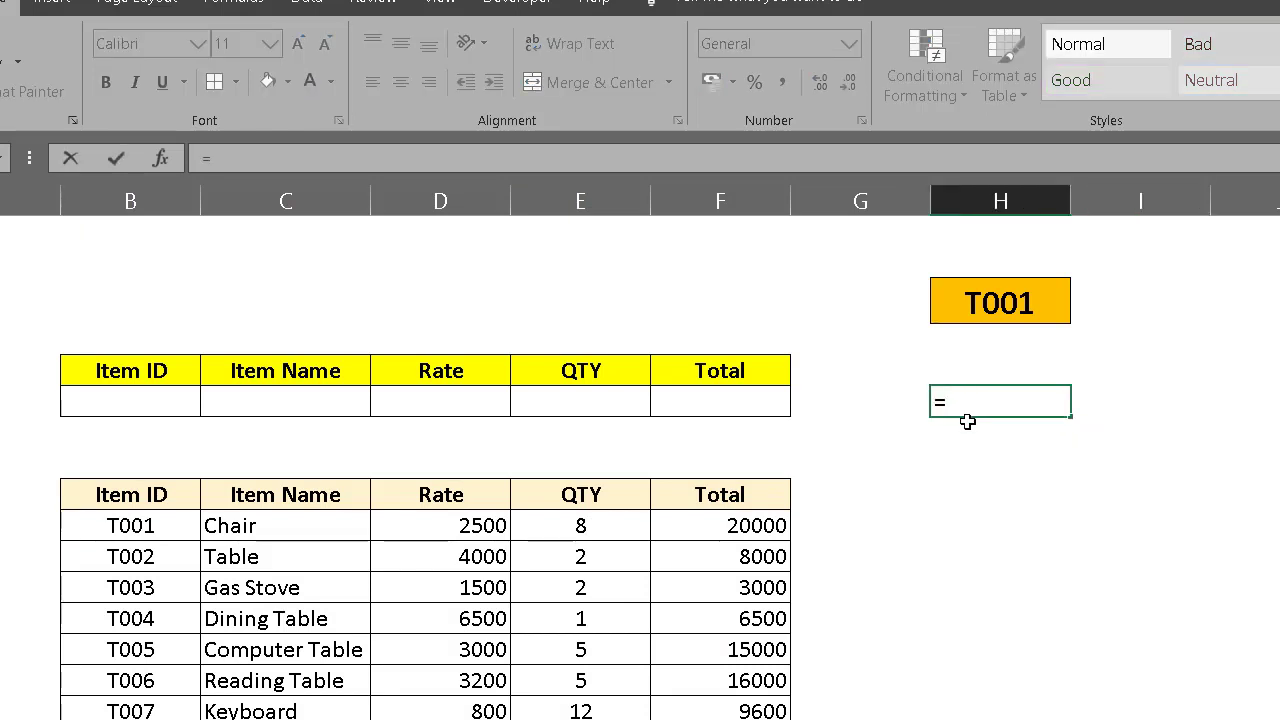
pyautogui.write('coli')
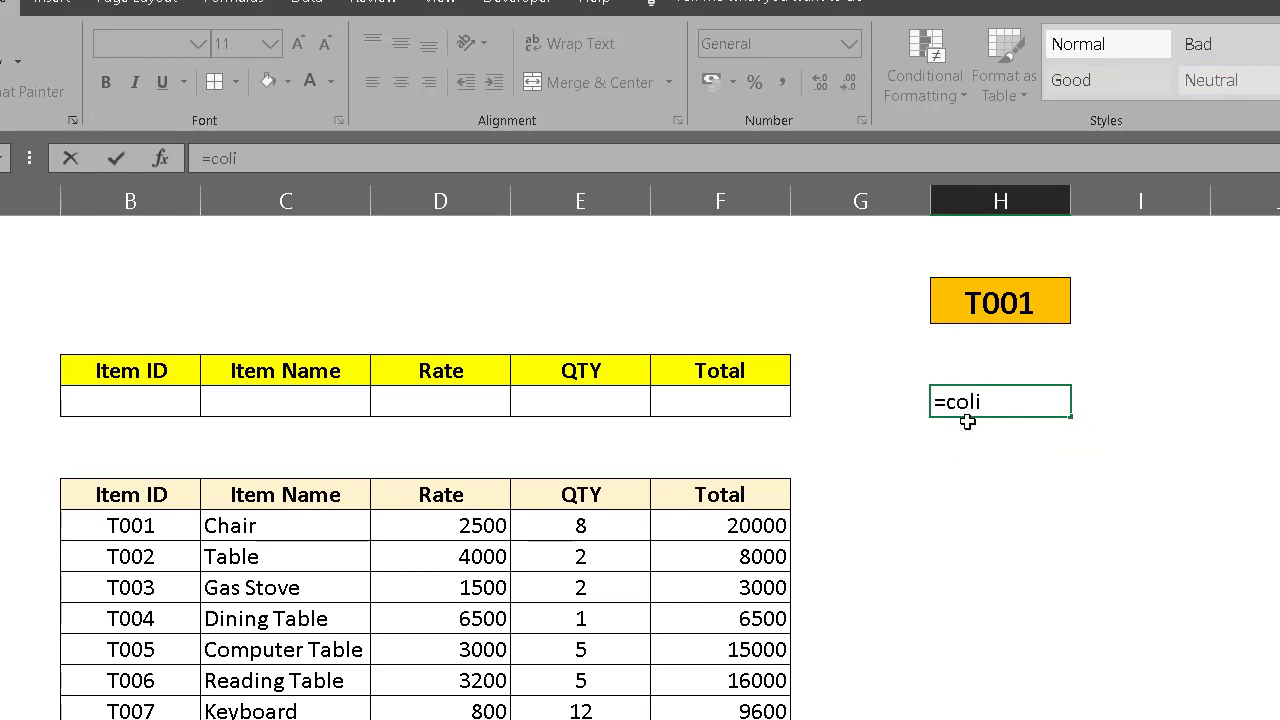
pyautogui.press('BackSpace')
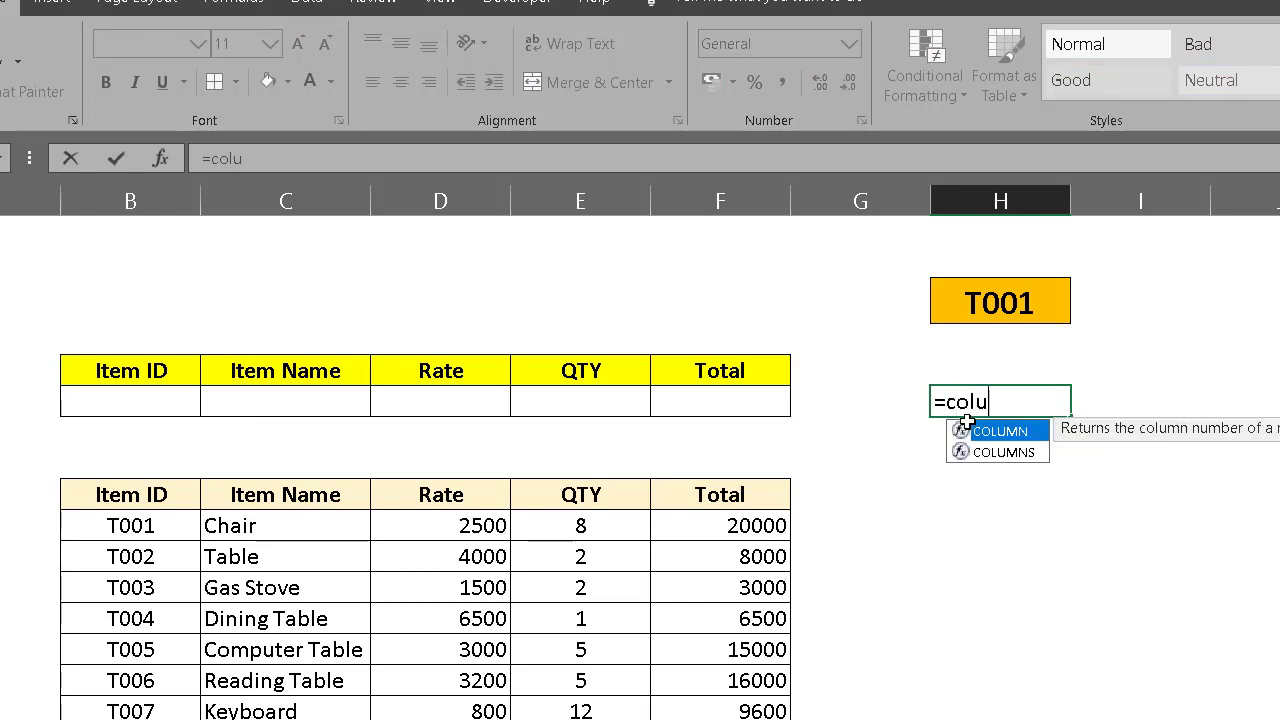
pyautogui.write('umns')
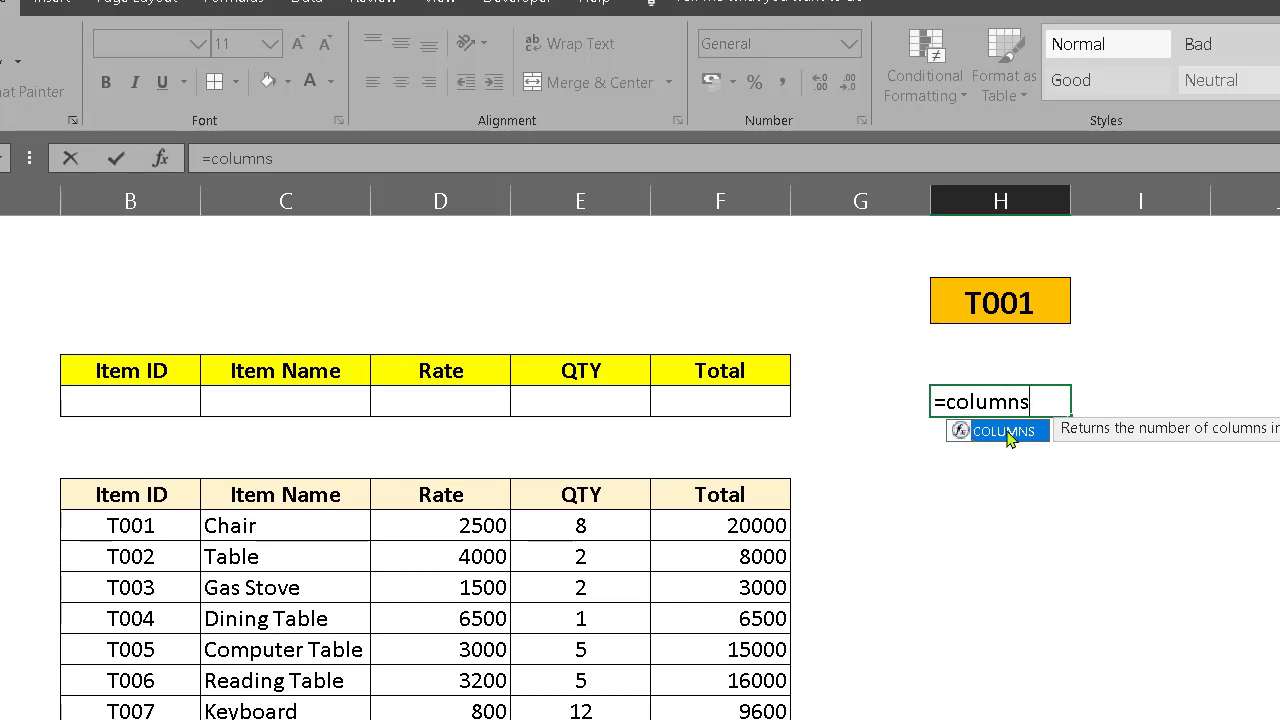
pyautogui.doubleClick(1008, 437)
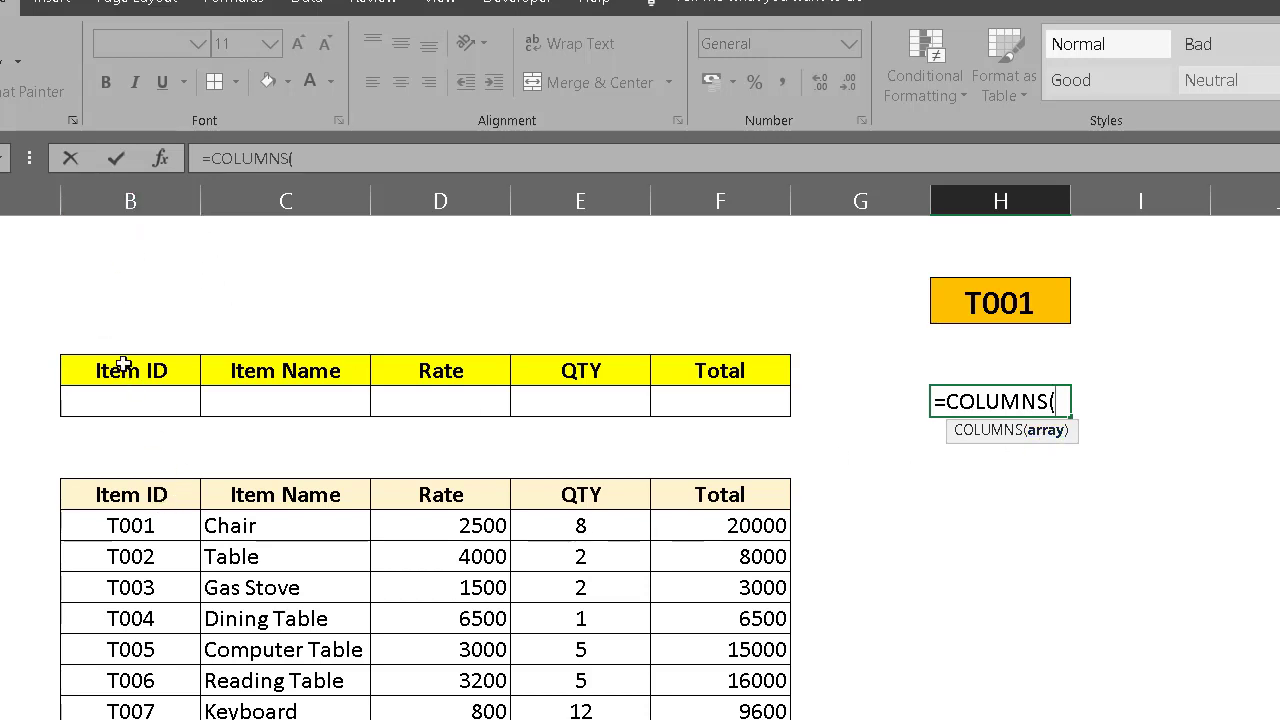
pyautogui.moveTo(114, 366); pyautogui.dragTo(706, 368)
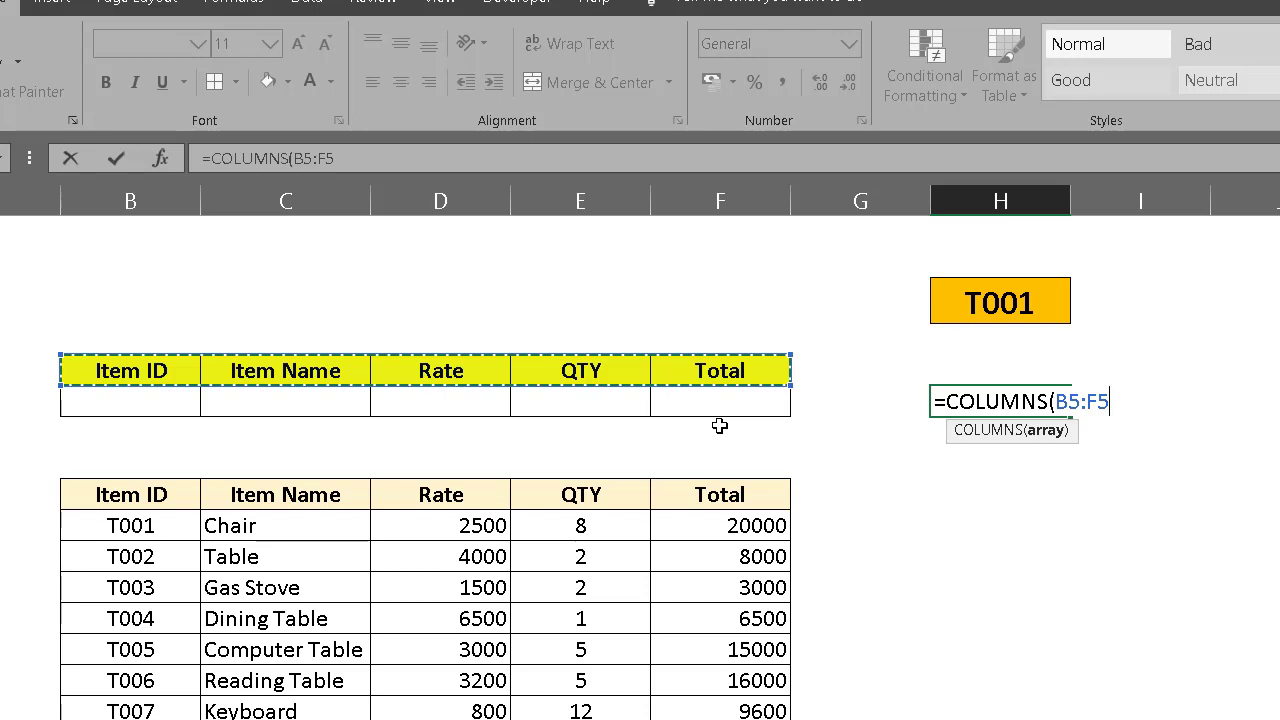
pyautogui.write(')')
pyautogui.press('Return')
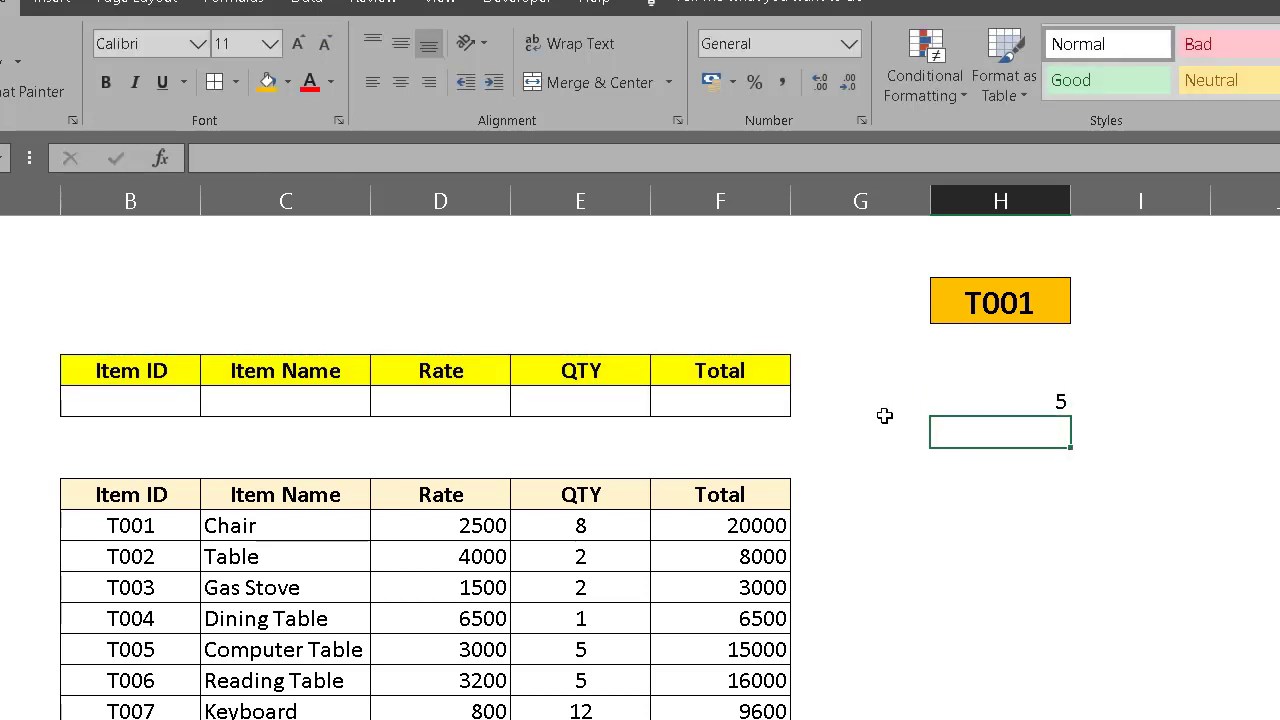
# Step: Try filling the COLUMNS formula from H6 across to J6, and remove it from all three cells
pyautogui.click(1013, 400)
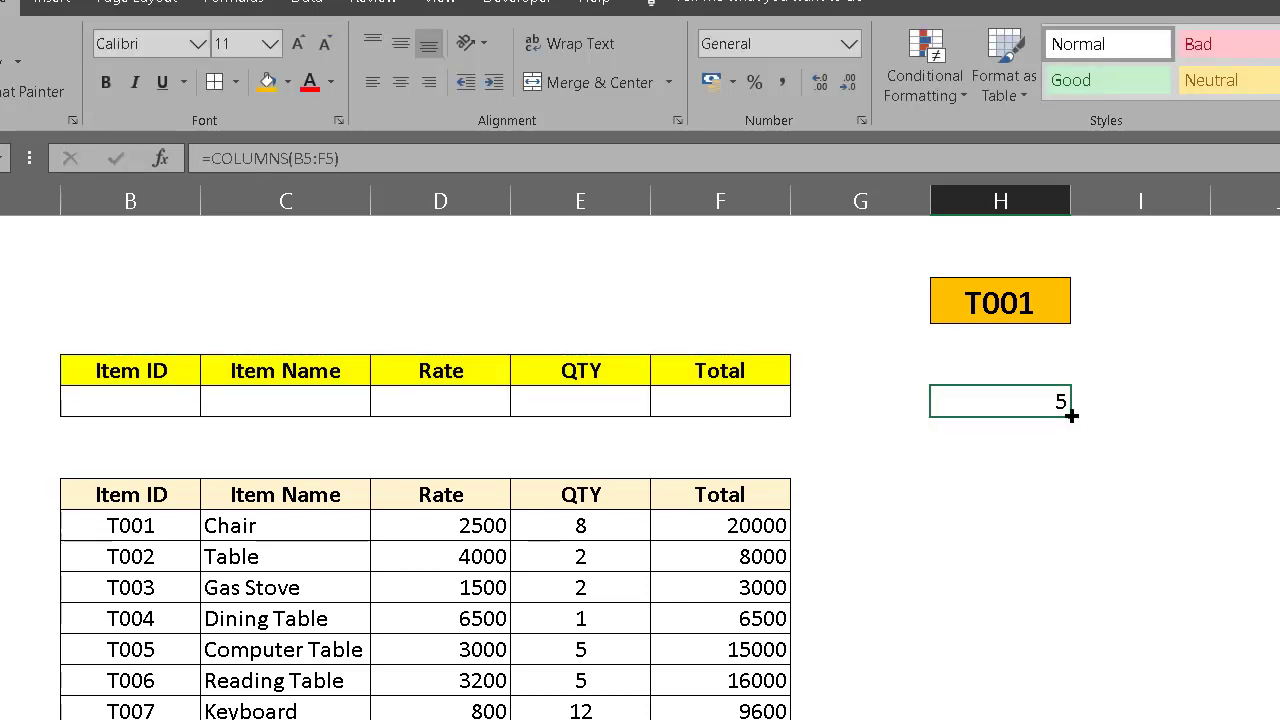
pyautogui.moveTo(1138, 416); pyautogui.dragTo(1278, 418)
pyautogui.click(1078, 412)
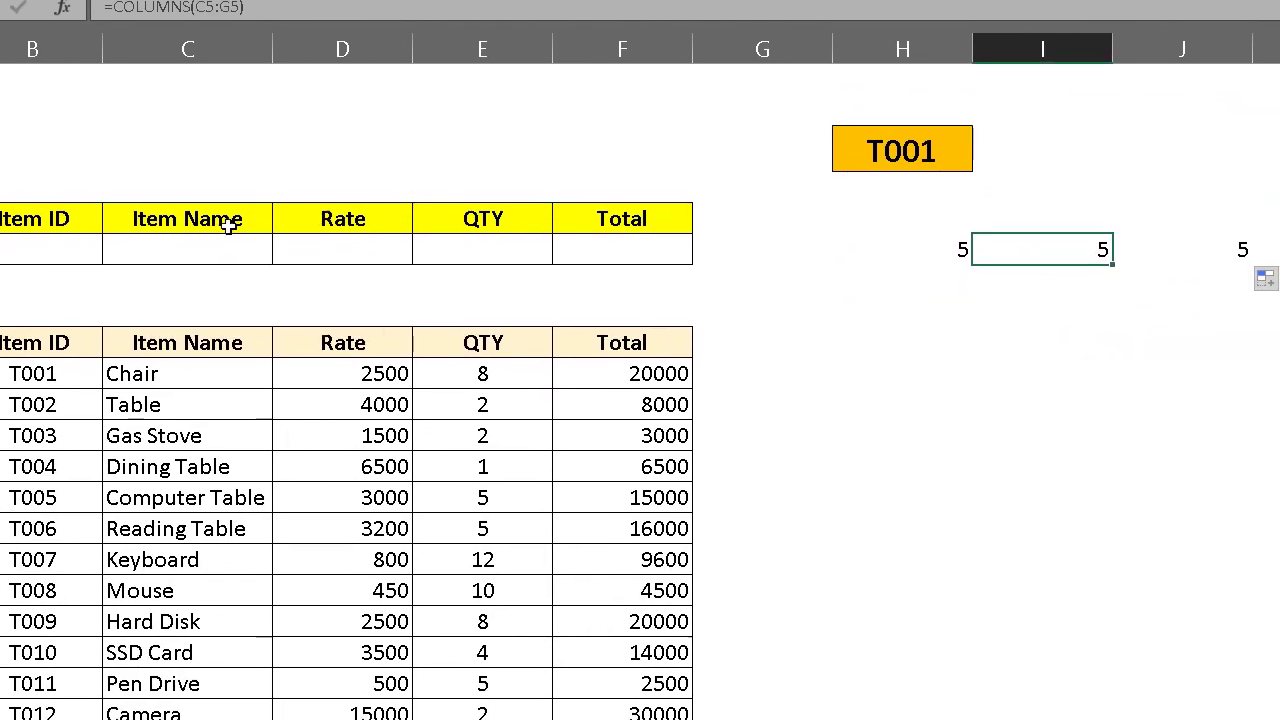
pyautogui.hotkey('ctrl', 'z')
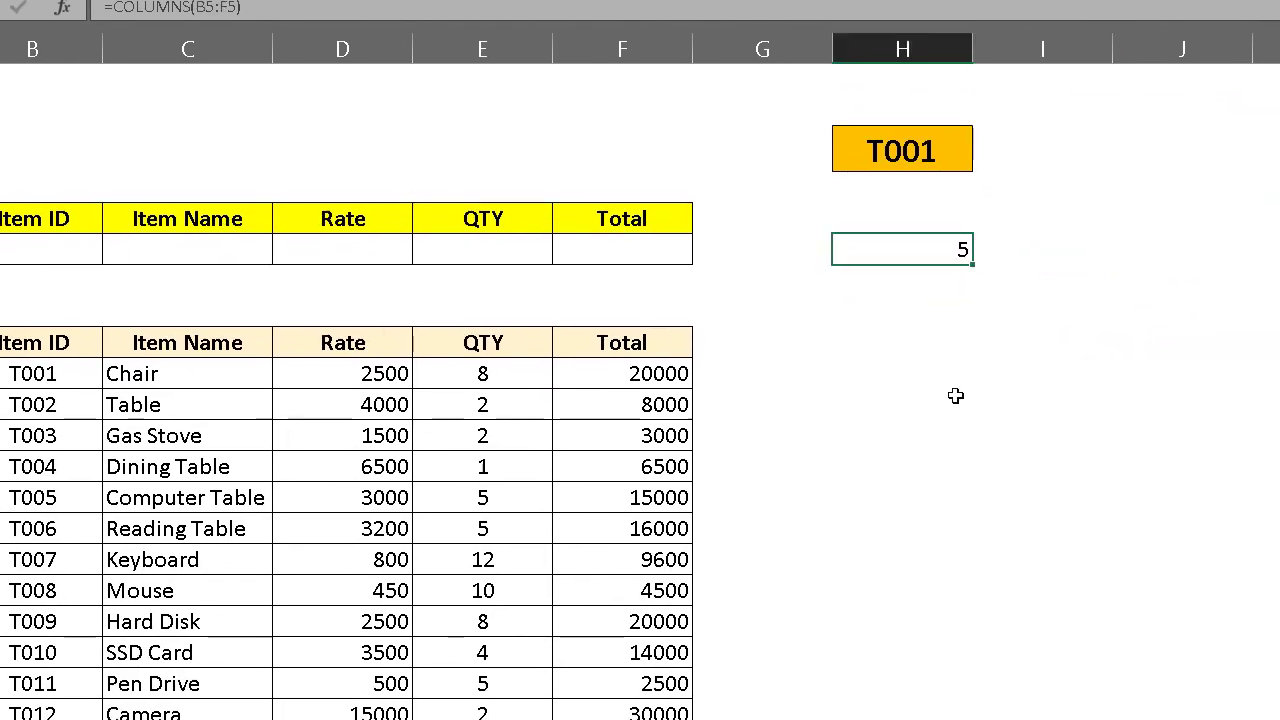
pyautogui.press('Delete')
pyautogui.click(907, 317)
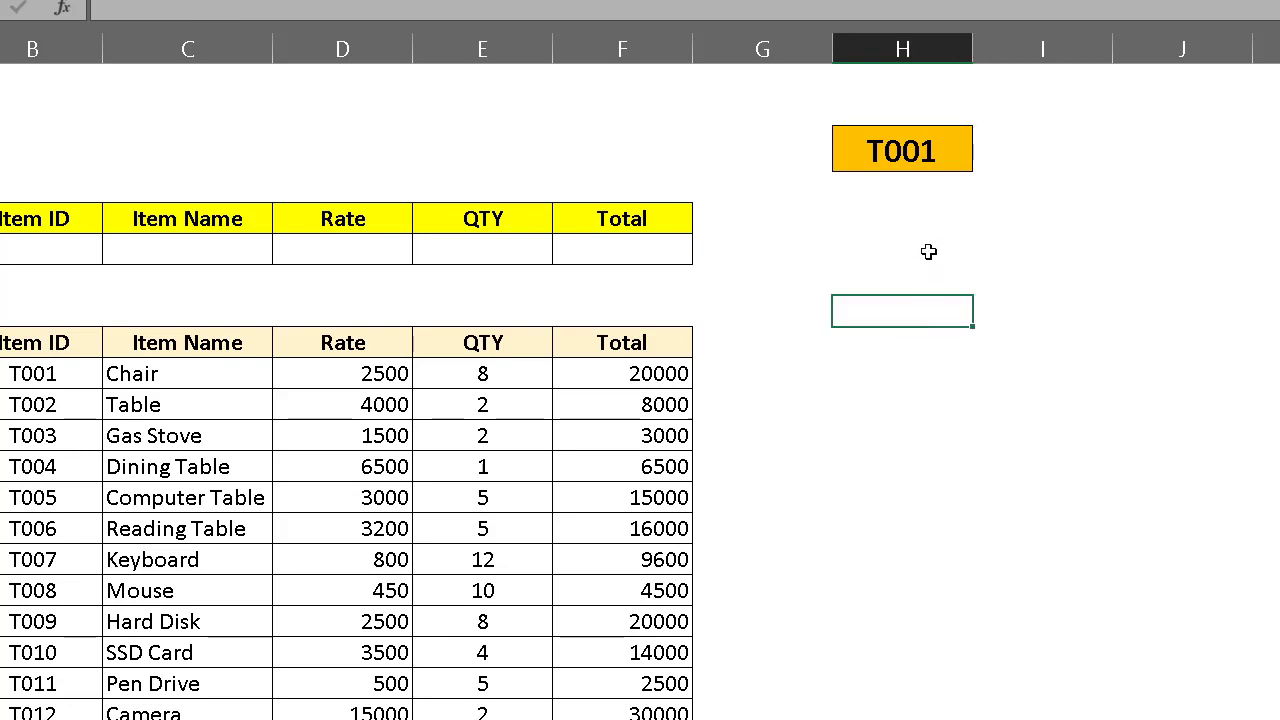
# Step: Enter the test formula =COLUMNS($B$9:B9) in H6, with only the range's starting reference locked
pyautogui.click(933, 249)
pyautogui.write('=')
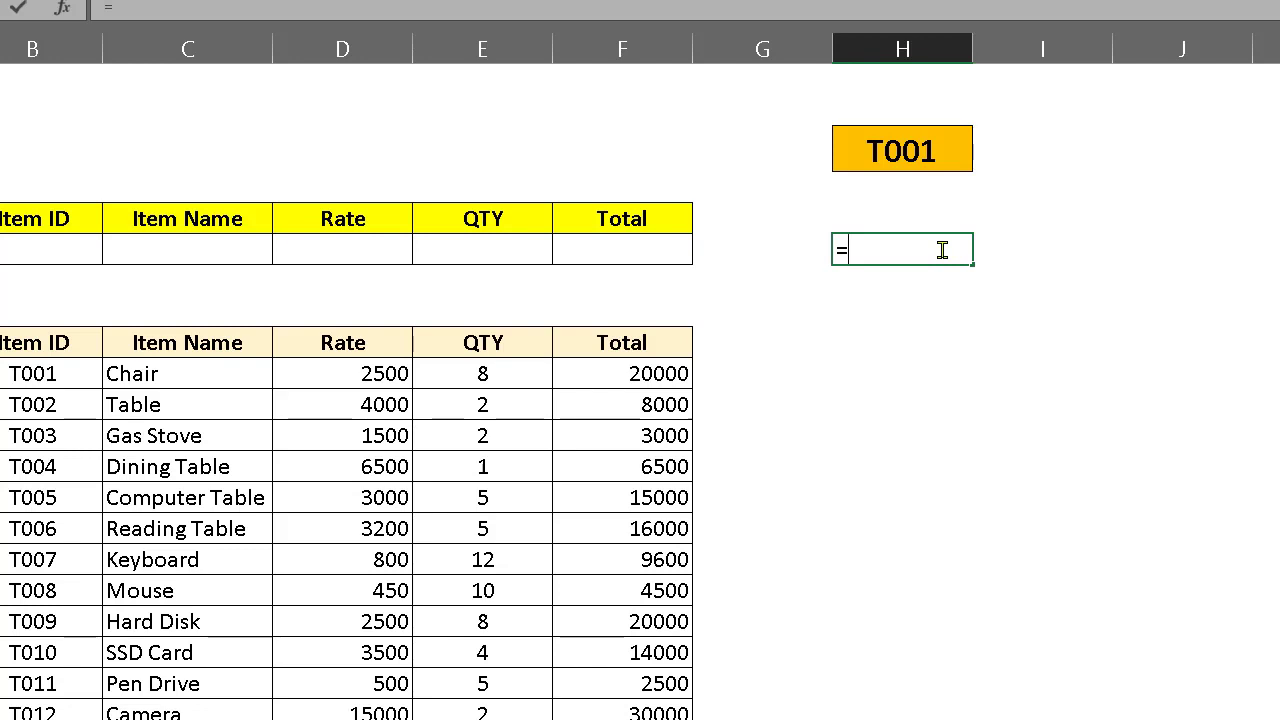
pyautogui.write('co')
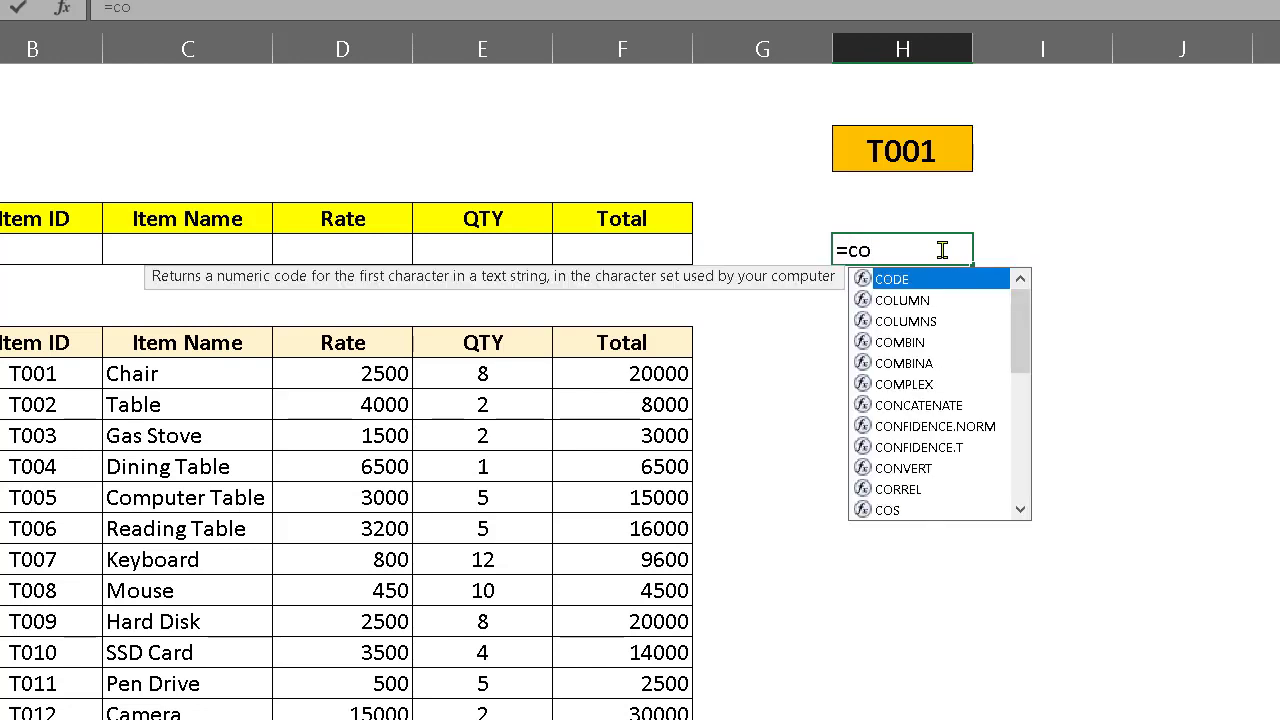
pyautogui.doubleClick(906, 321)
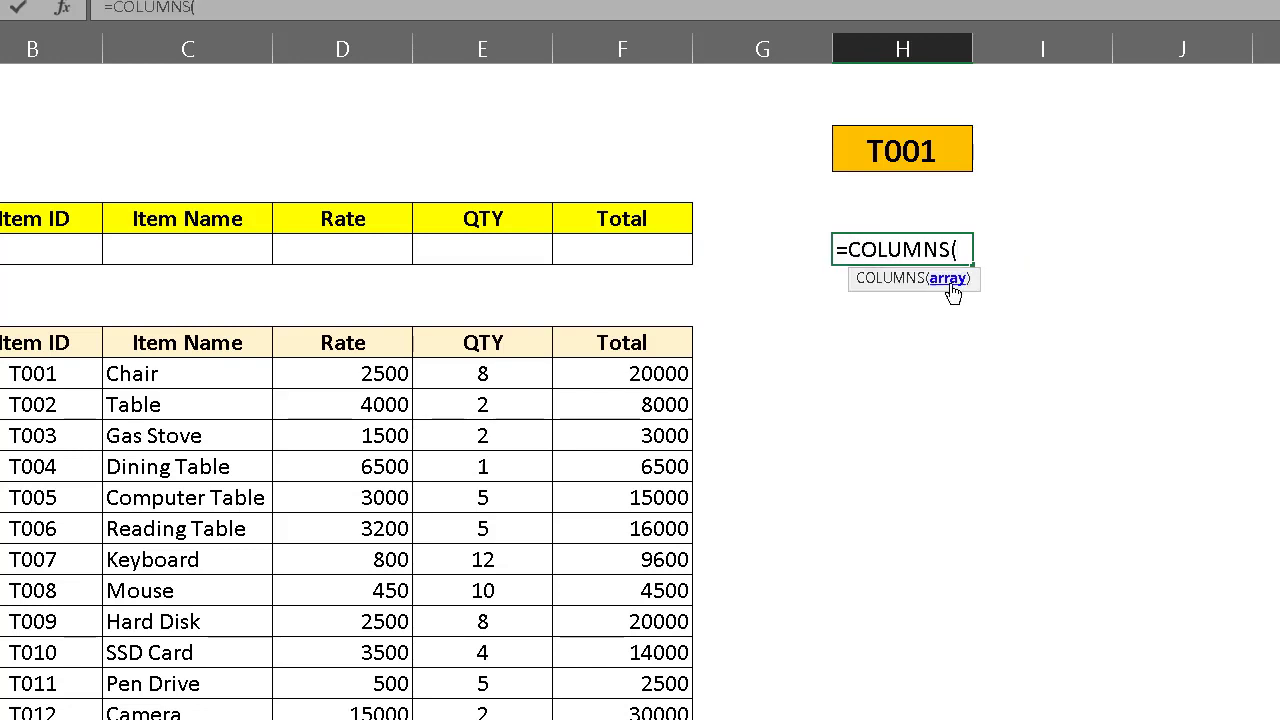
pyautogui.click(62, 345)
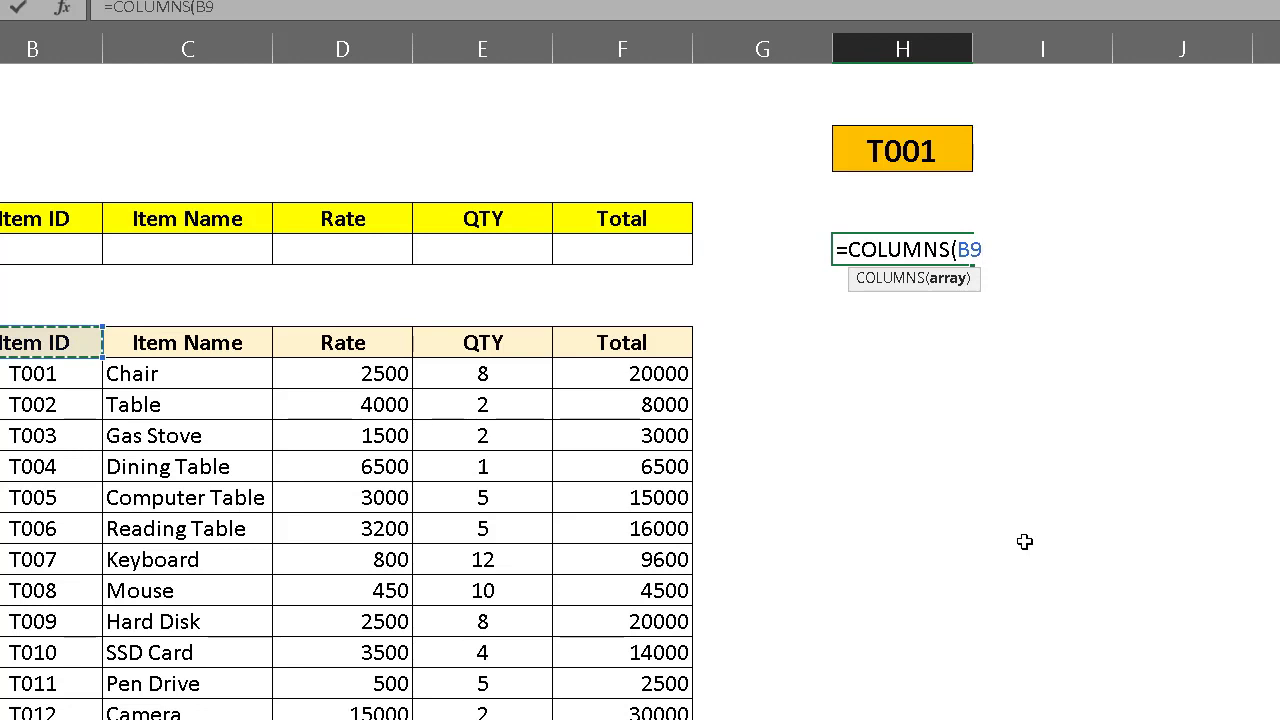
pyautogui.press('F4')
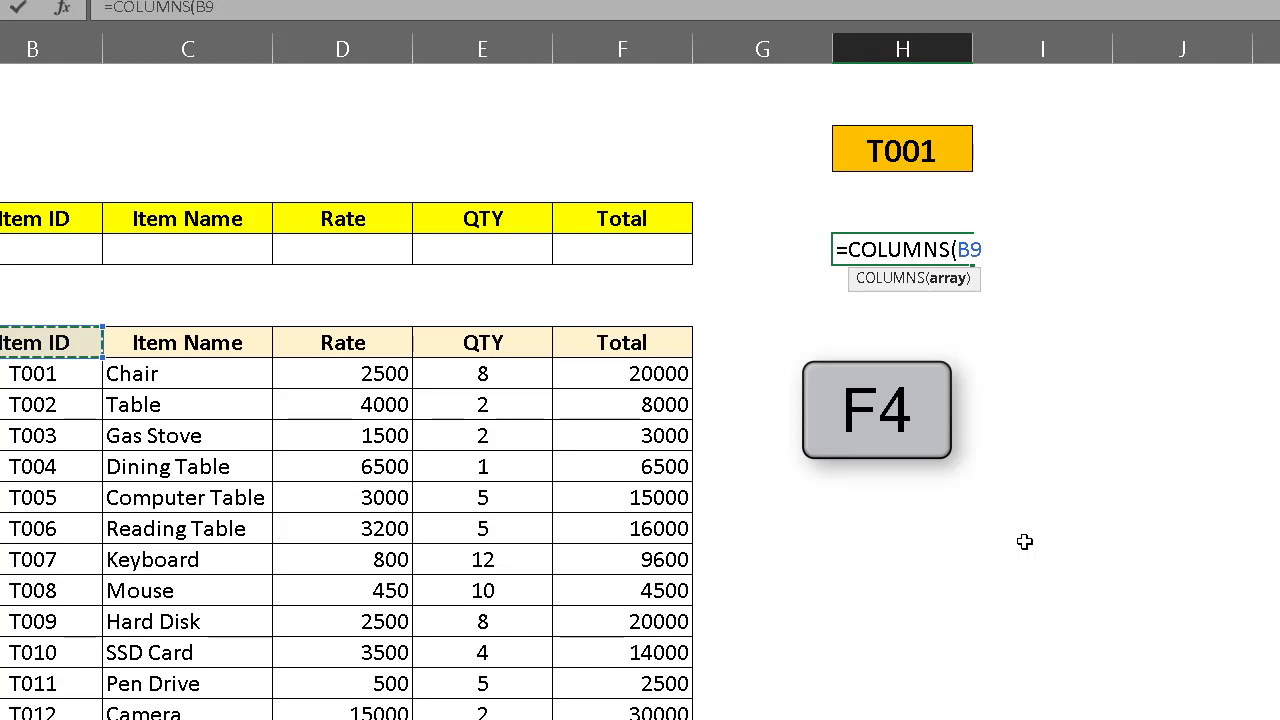
pyautogui.press('F4')
pyautogui.write(':')
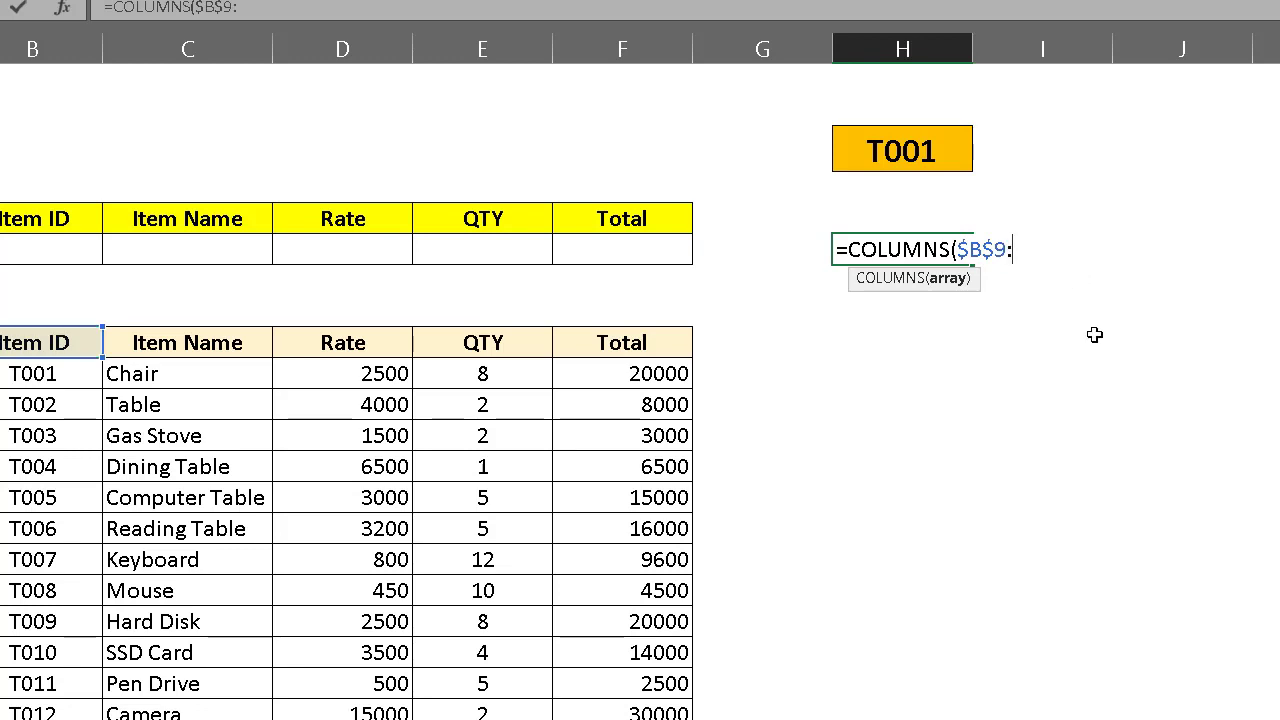
pyautogui.click(64, 345)
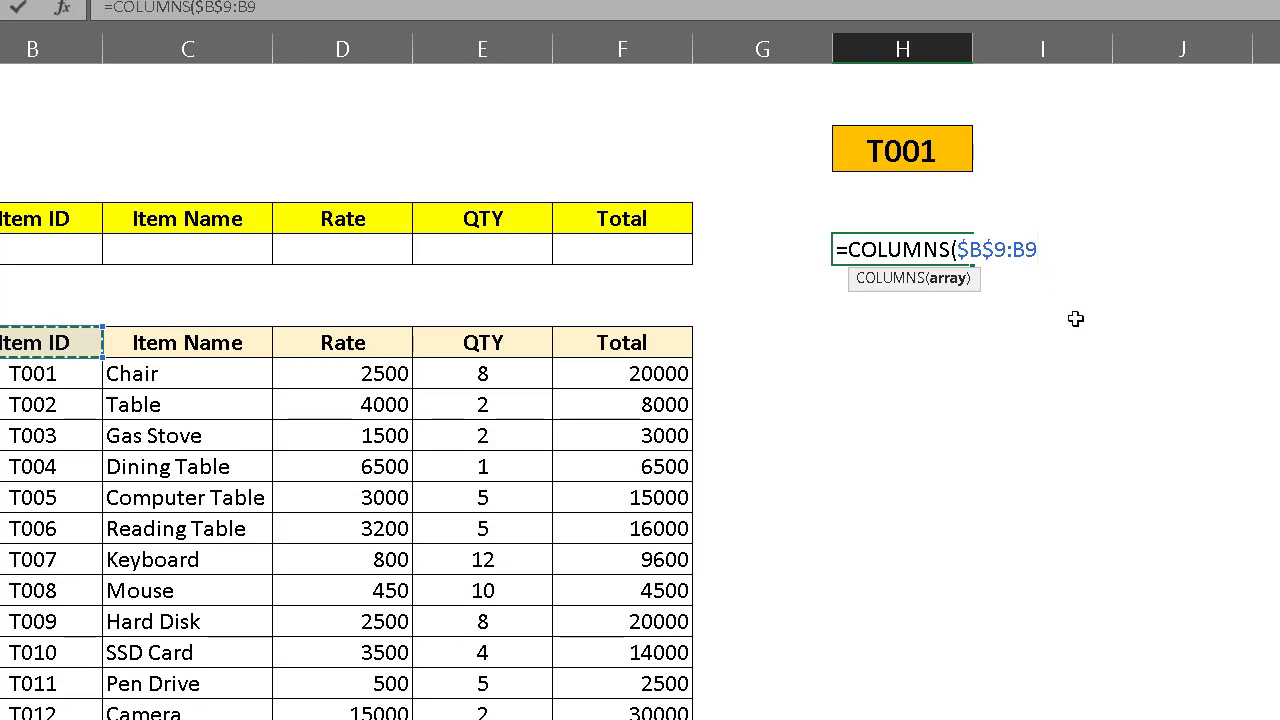
pyautogui.write(')')
pyautogui.press('Return')
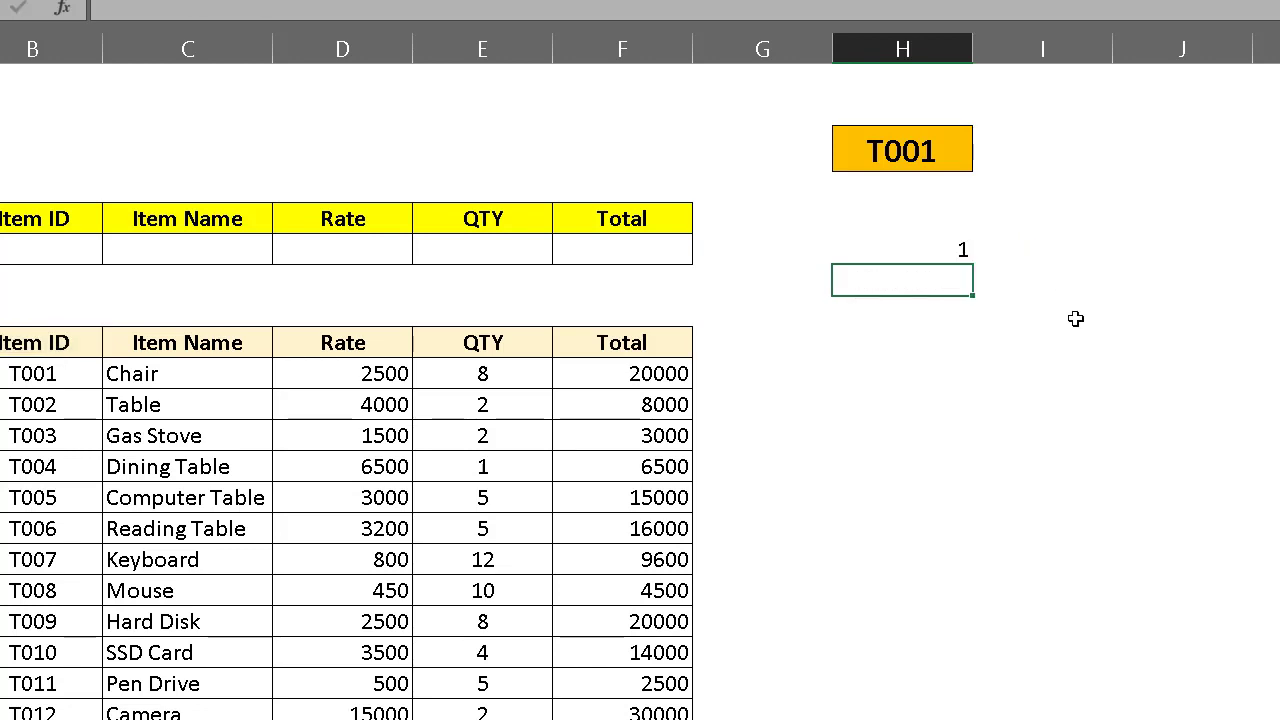
# Step: Fill the COLUMNS formula from H6 down to H12 to test how it behaves across rows
pyautogui.click(938, 248)
pyautogui.click(70, 348)
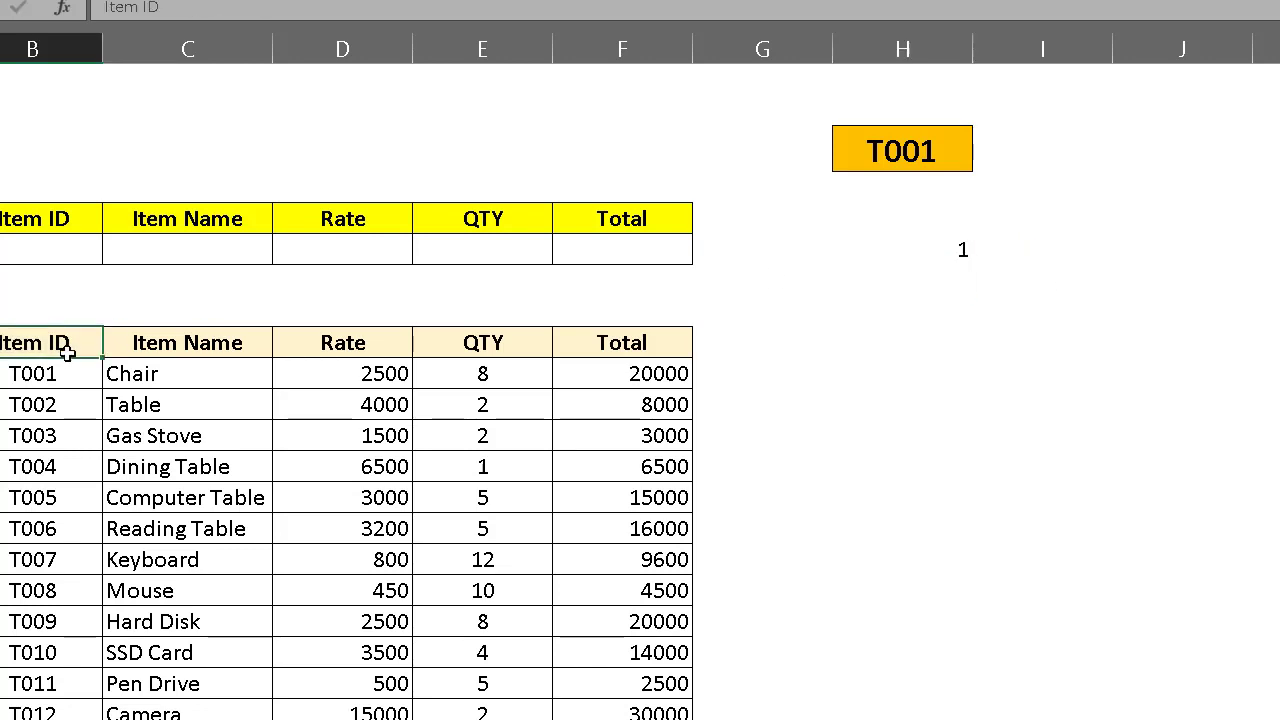
pyautogui.click(963, 251)
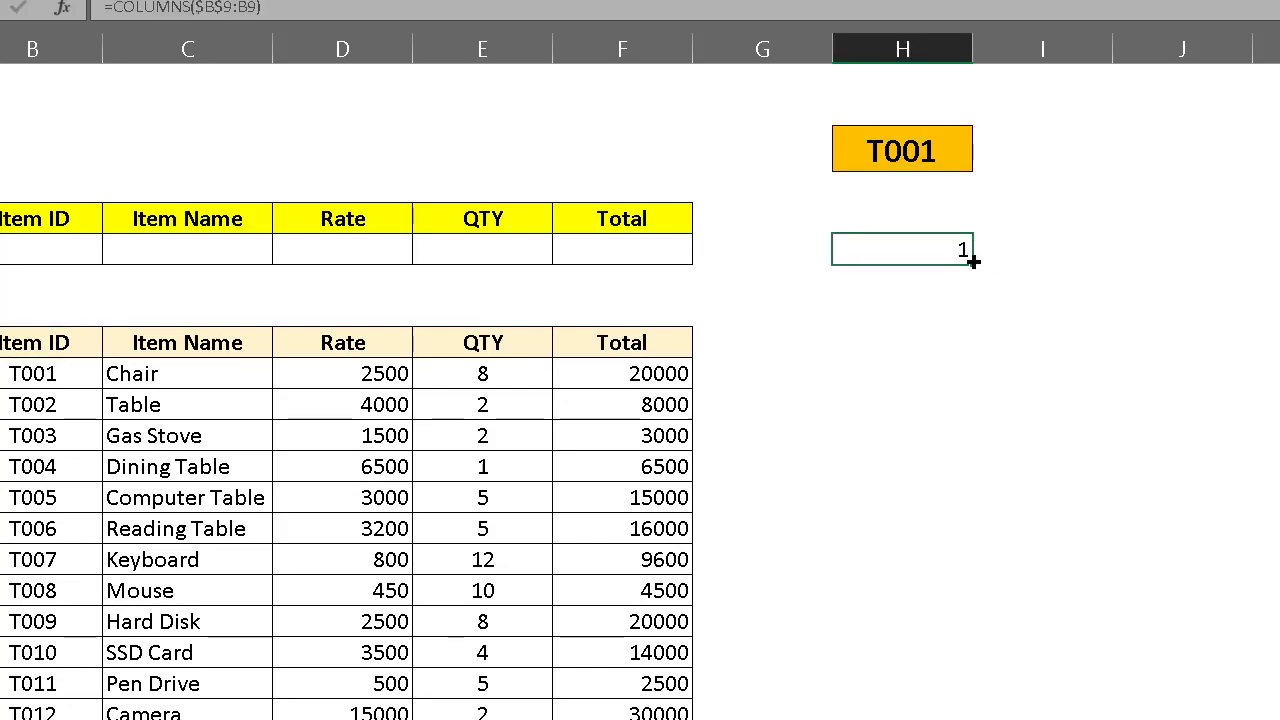
pyautogui.moveTo(973, 261); pyautogui.dragTo(982, 462)
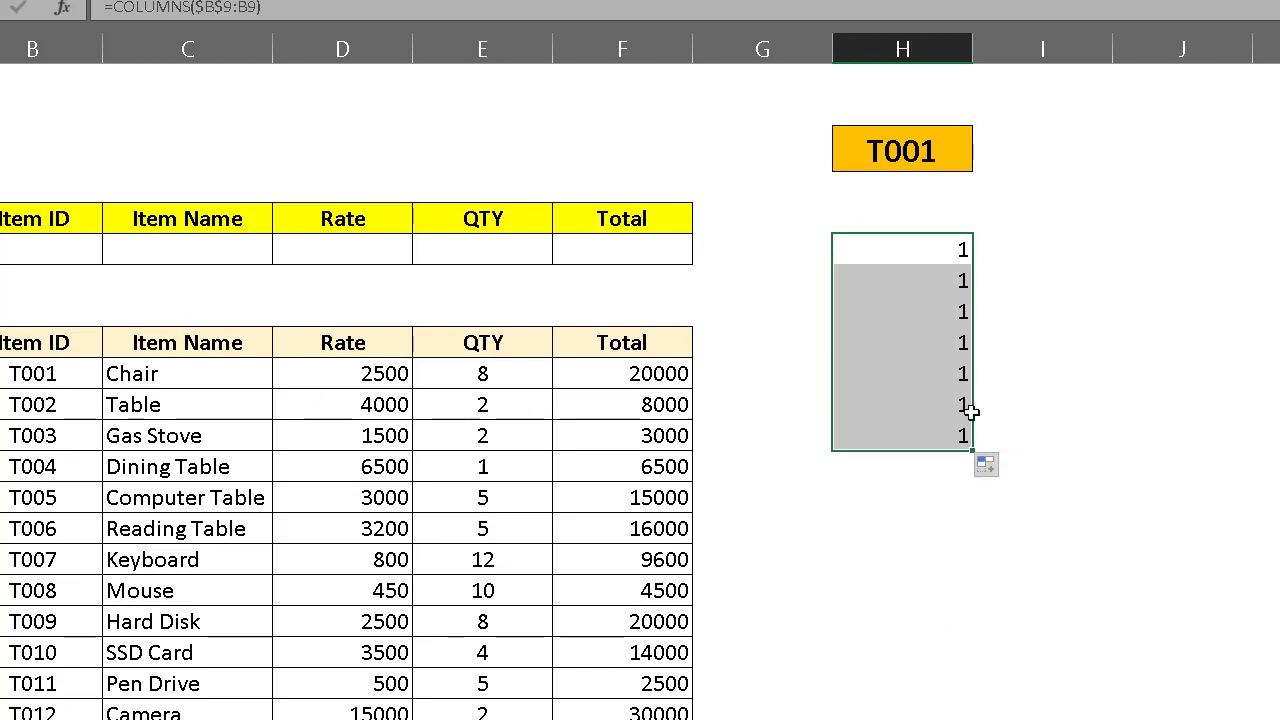
pyautogui.click(63, 343)
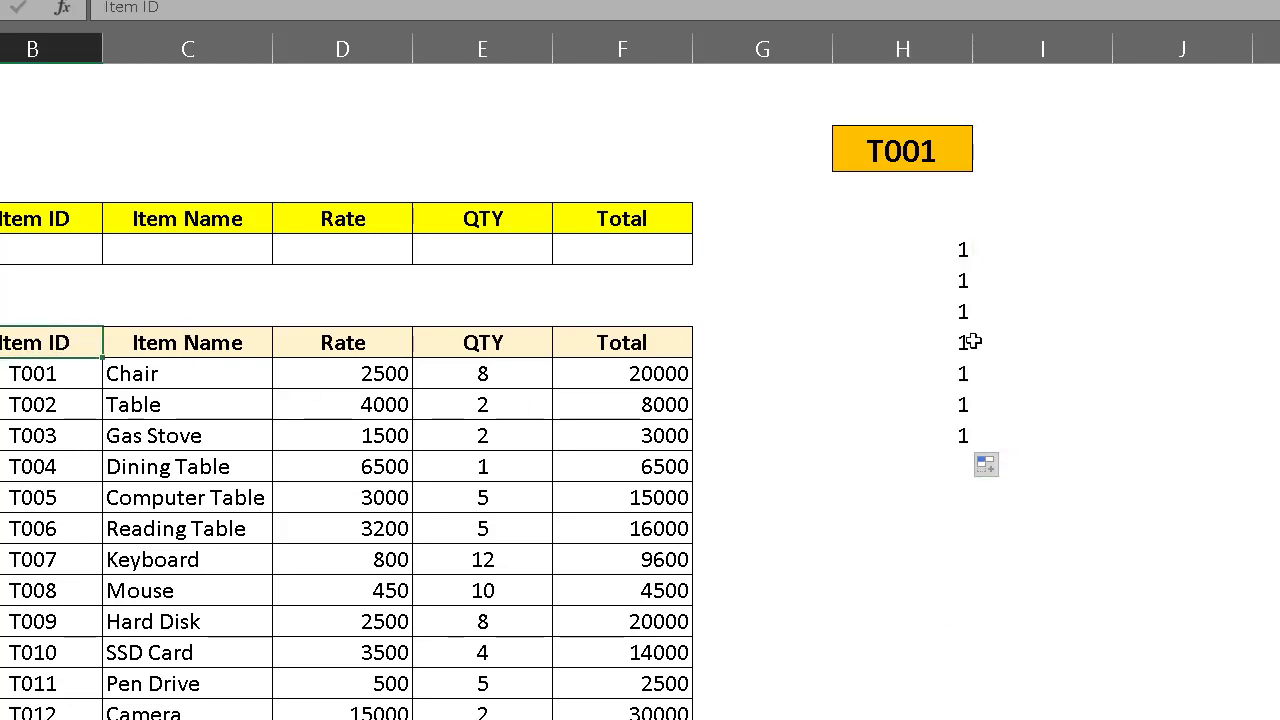
# Step: Fill the COLUMNS formula from H6 across row 6 and check the formulas in the filled cells
pyautogui.click(948, 251)
pyautogui.moveTo(974, 263); pyautogui.dragTo(1275, 263)
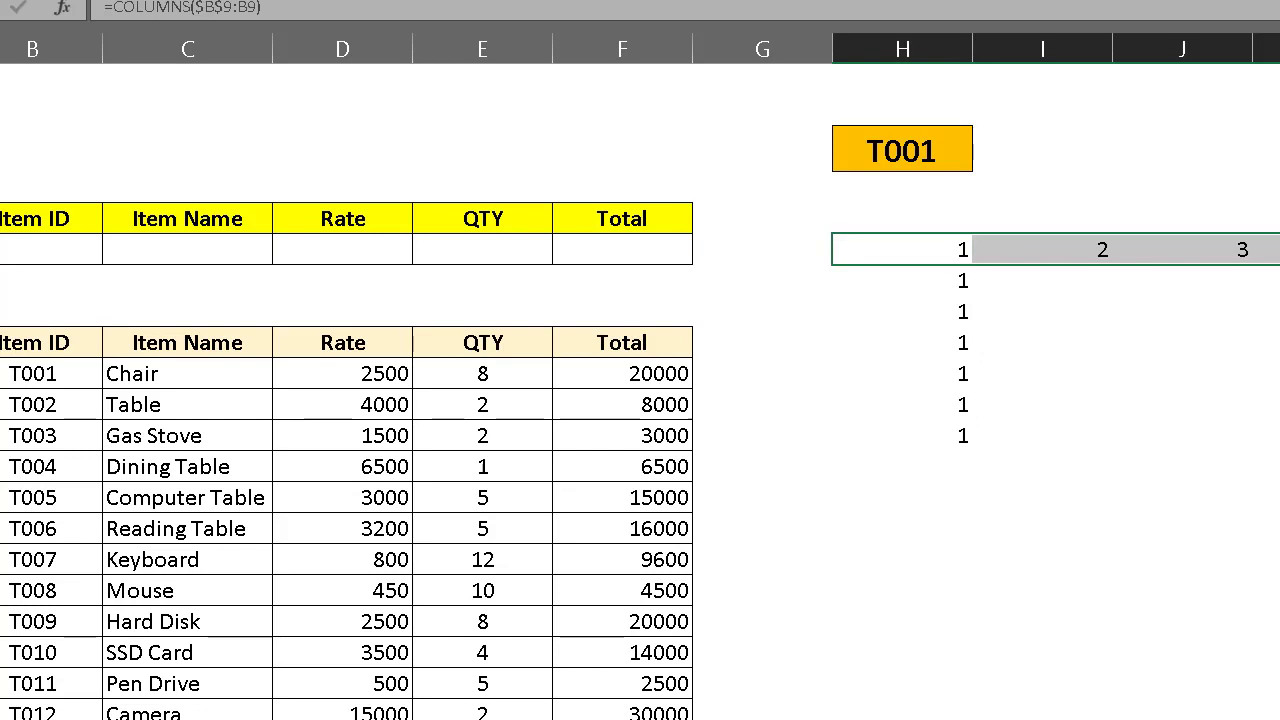
pyautogui.click(1122, 254)
pyautogui.click(1270, 254)
pyautogui.moveTo(902, 250); pyautogui.dragTo(1275, 254)
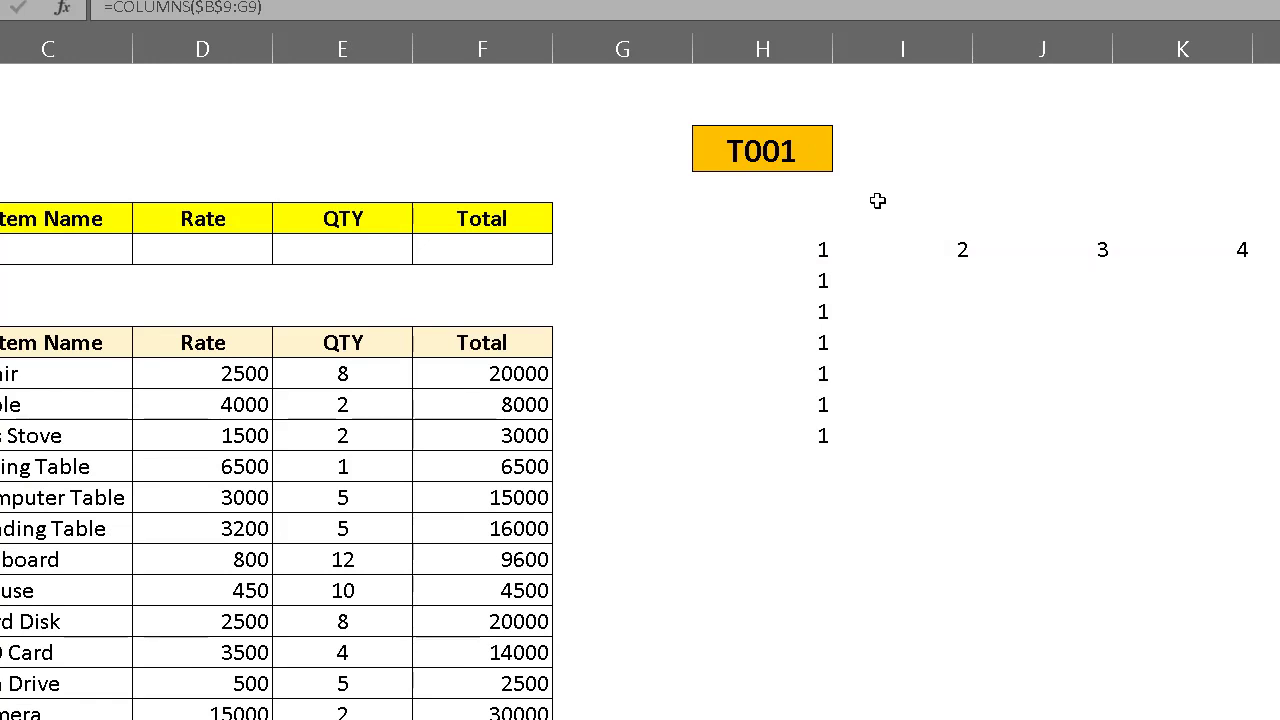
pyautogui.click(823, 214)
pyautogui.click(823, 193)
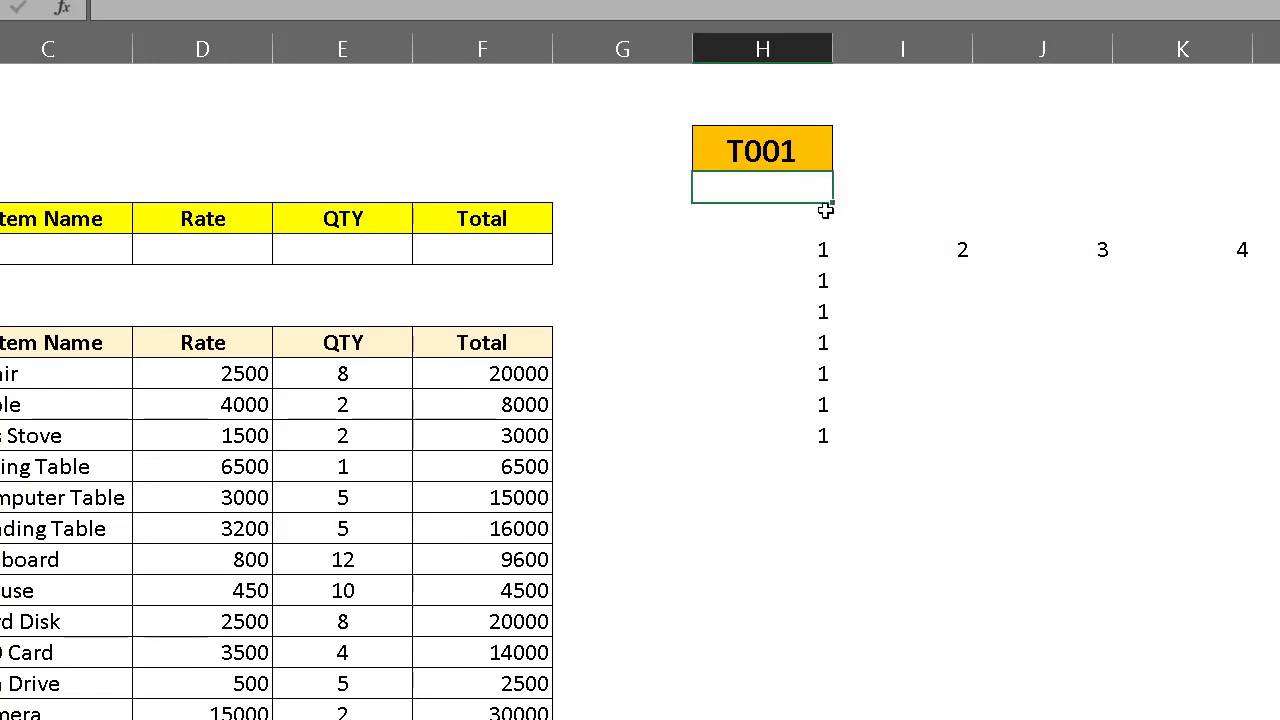
pyautogui.click(826, 213)
pyautogui.click(828, 250)
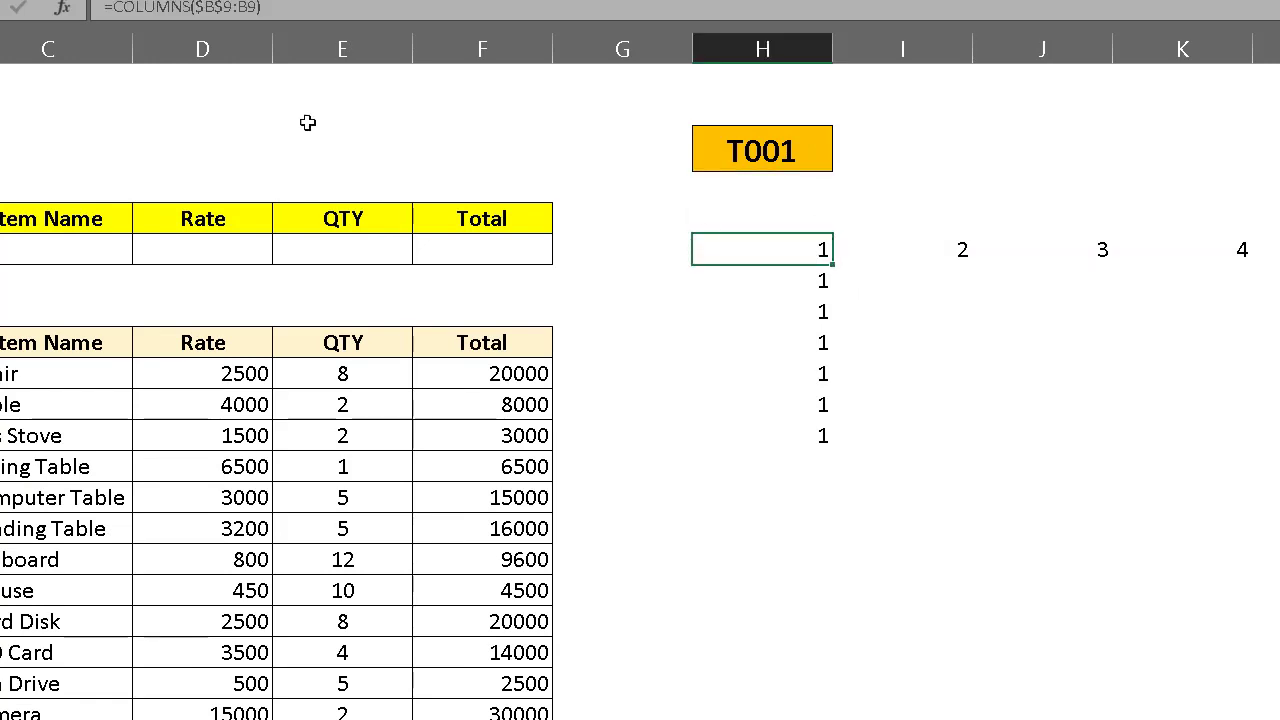
# Step: Change the H6 formula to =COLUMNS(B9:B9) without the locked reference and refill it across row 6
pyautogui.doubleClick(795, 249)
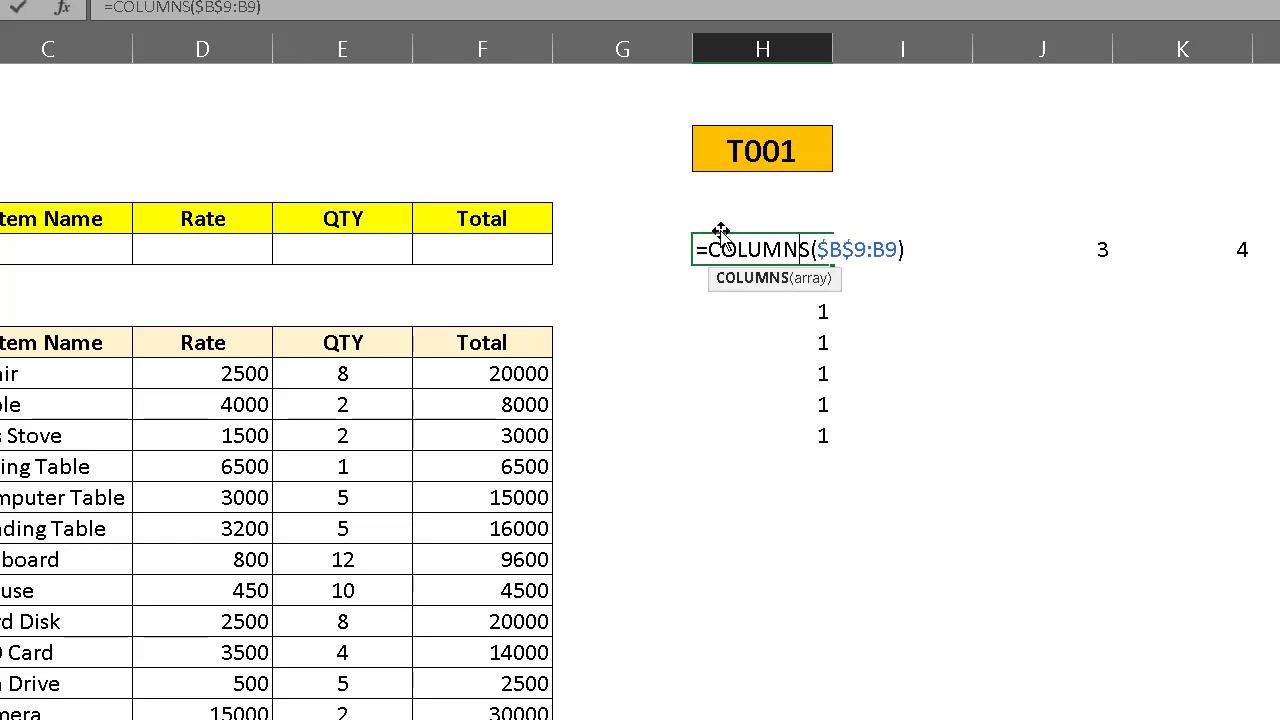
pyautogui.click(855, 249)
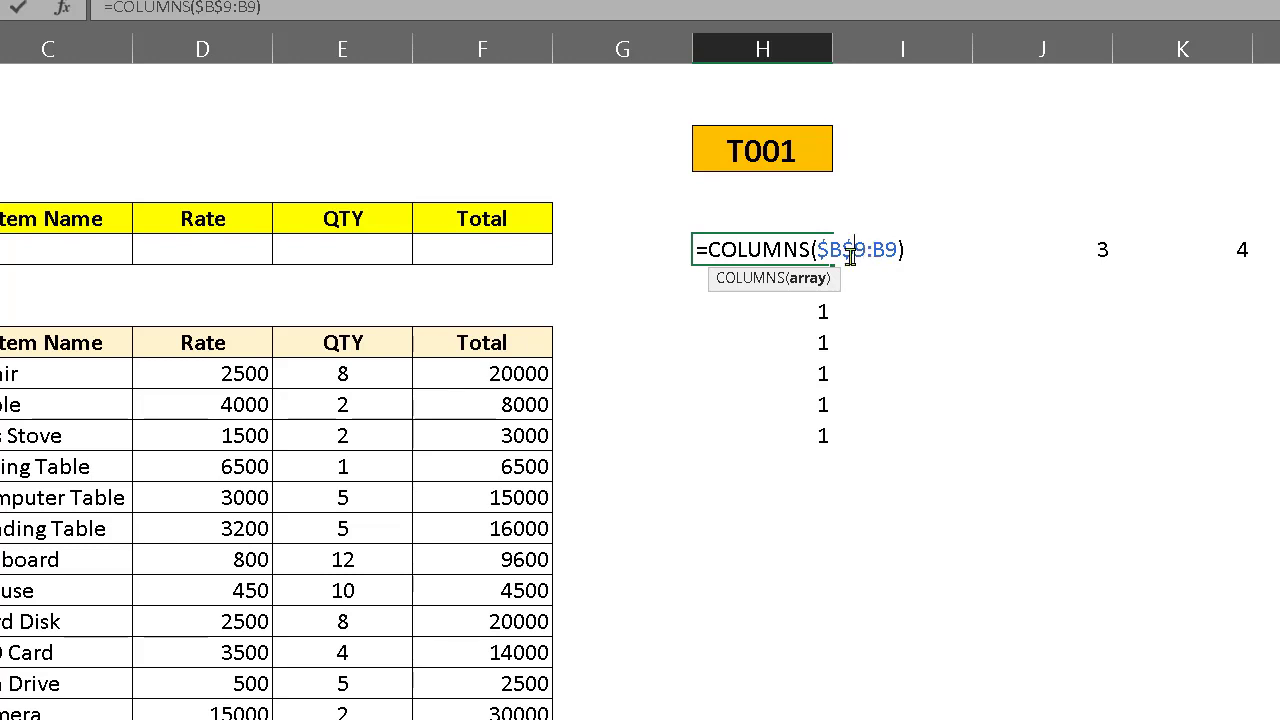
pyautogui.press('BackSpace')
pyautogui.press('Delete')
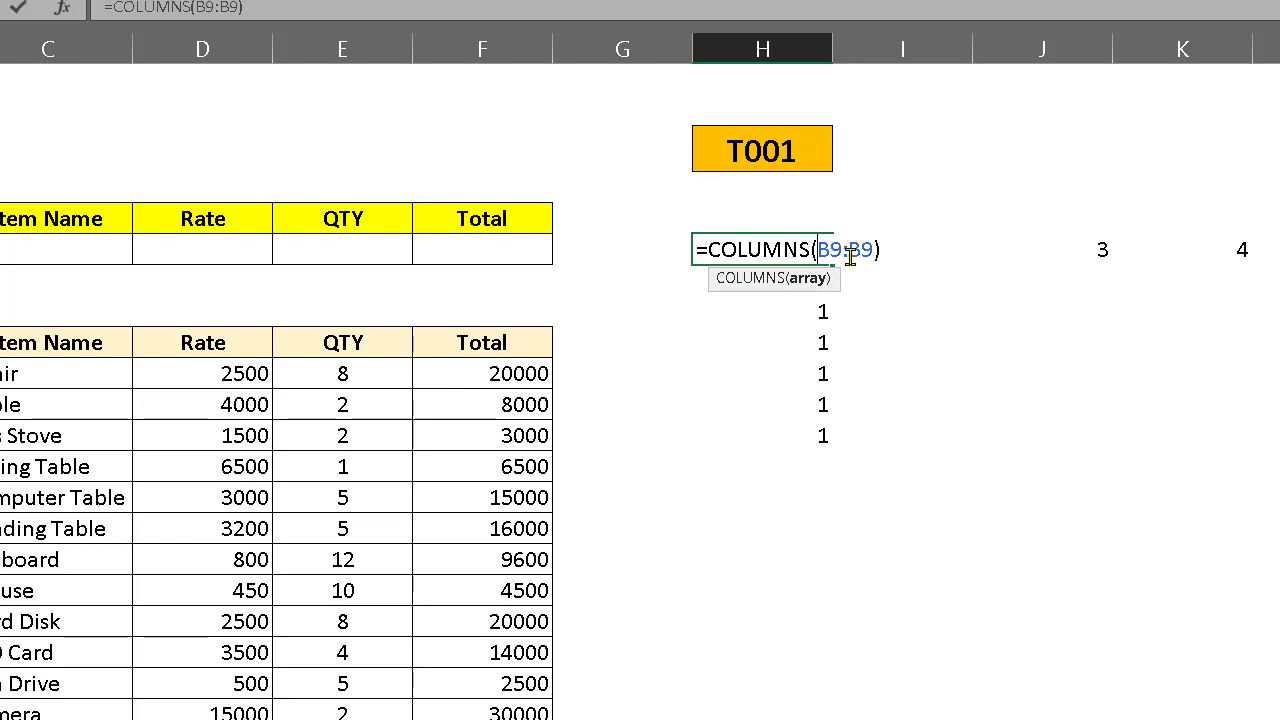
pyautogui.press('Return')
pyautogui.click(830, 256)
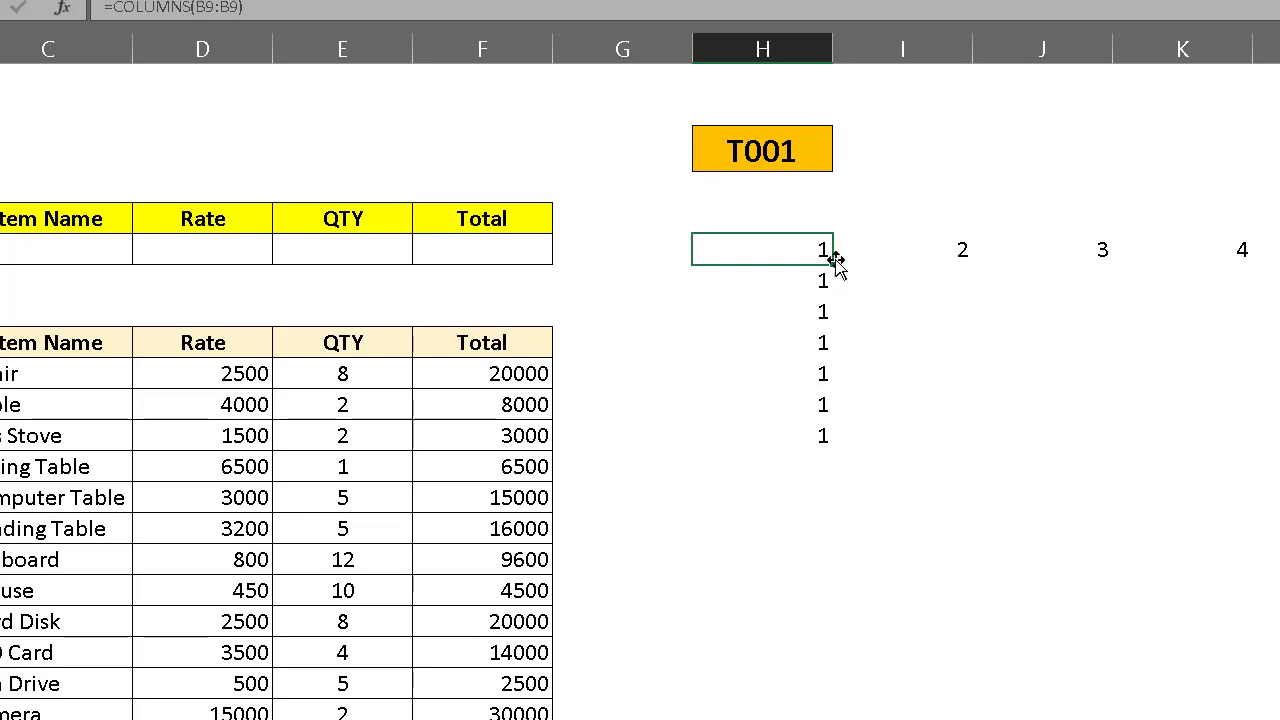
pyautogui.moveTo(833, 258); pyautogui.dragTo(1275, 258)
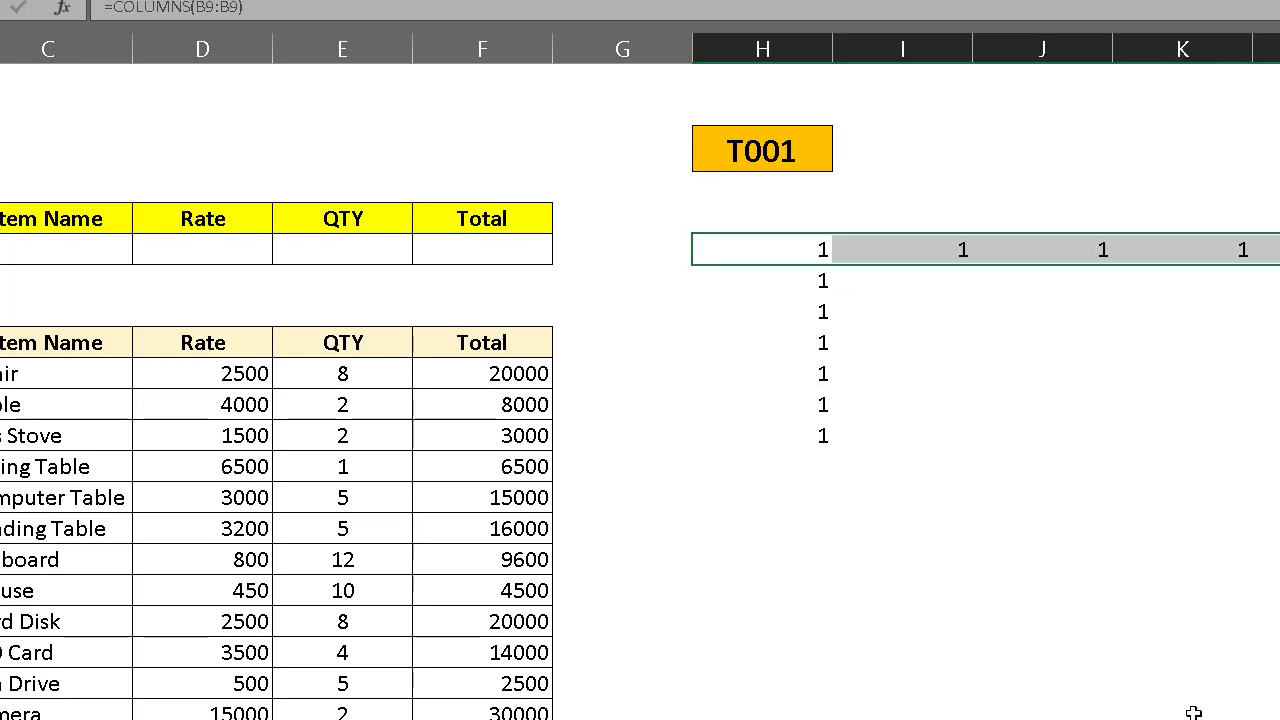
# Step: Clear all the test COLUMNS formulas from row 6 and column H, keeping the selector in H3
pyautogui.hscroll(-1, 1200, 548)
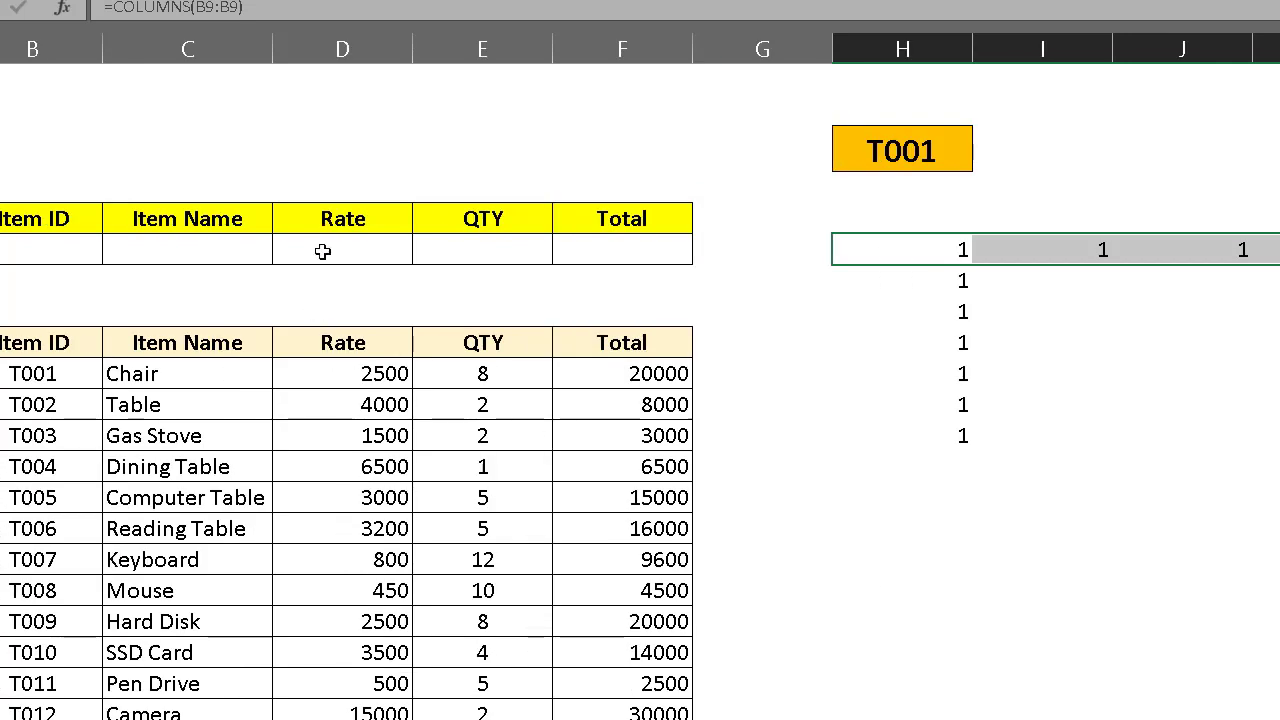
pyautogui.click(850, 142)
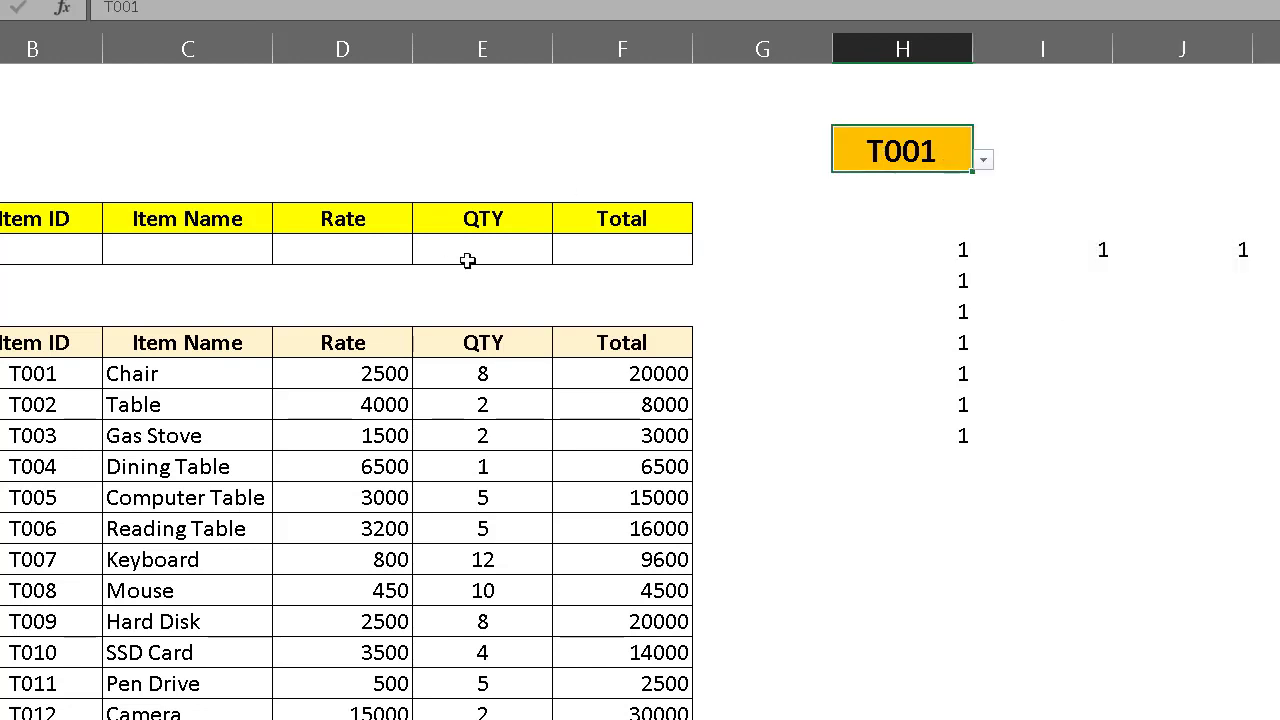
pyautogui.moveTo(945, 250); pyautogui.dragTo(1200, 595)
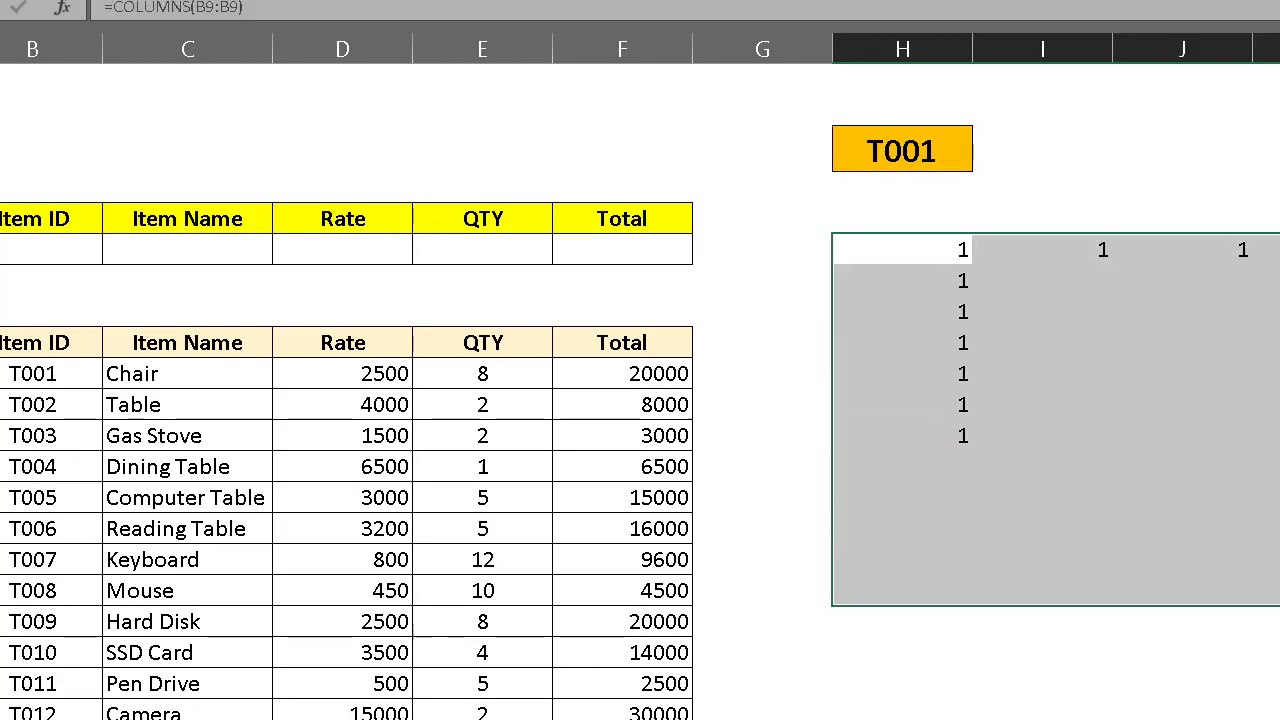
pyautogui.press('Delete')
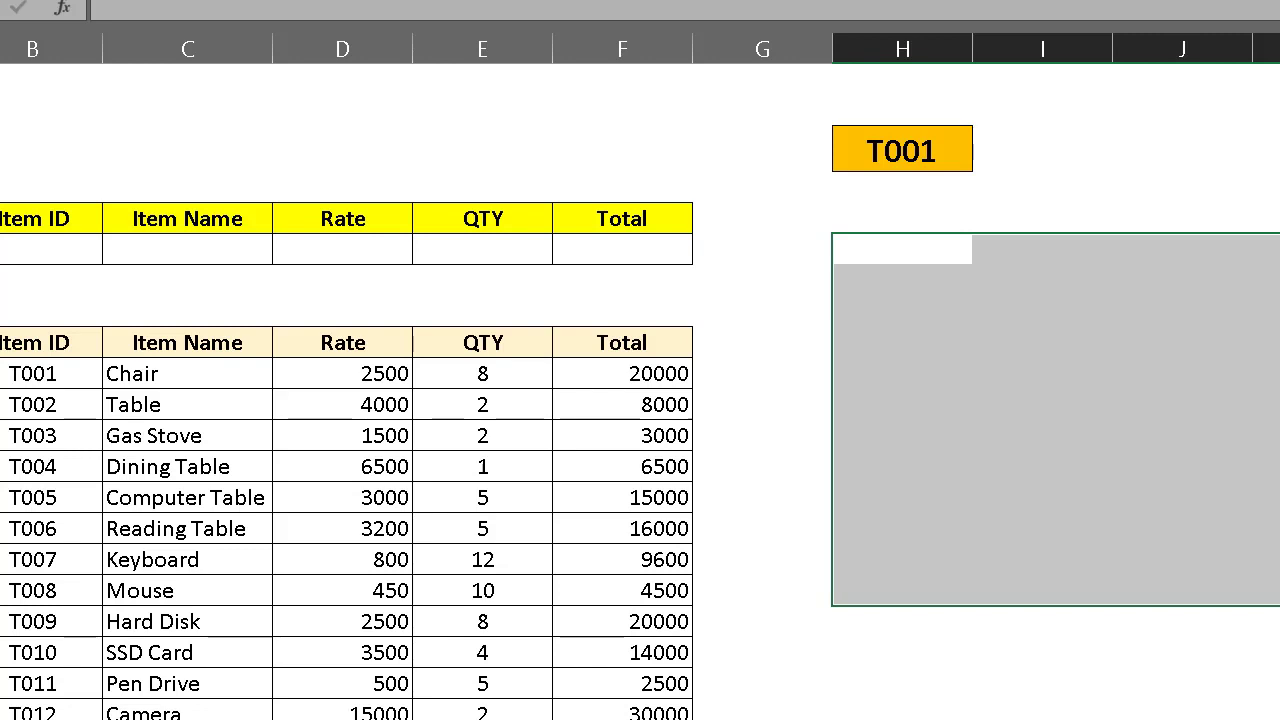
# Step: Start a VLOOKUP formula in result cell B6 with H3 as the lookup value
pyautogui.hscroll(1, 640, 400)
pyautogui.hscroll(-1, 640, 400)
pyautogui.click(84, 244)
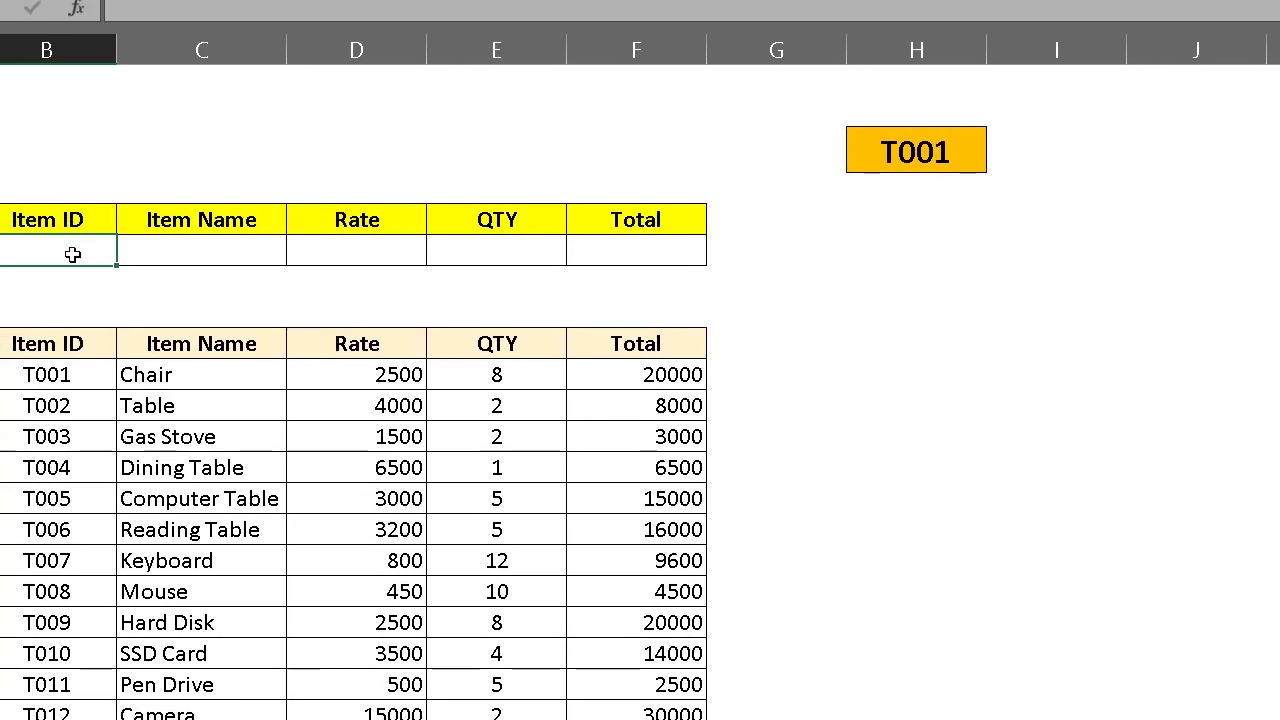
pyautogui.write('=vlook')
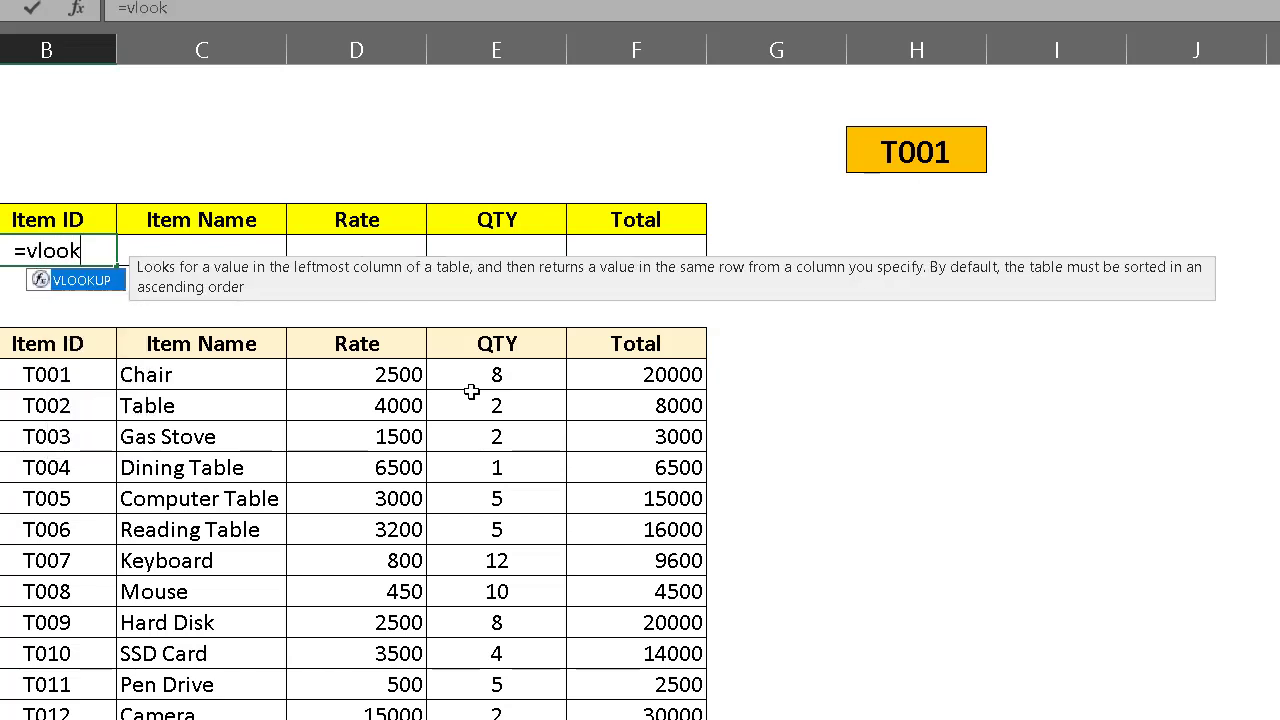
pyautogui.write('up')
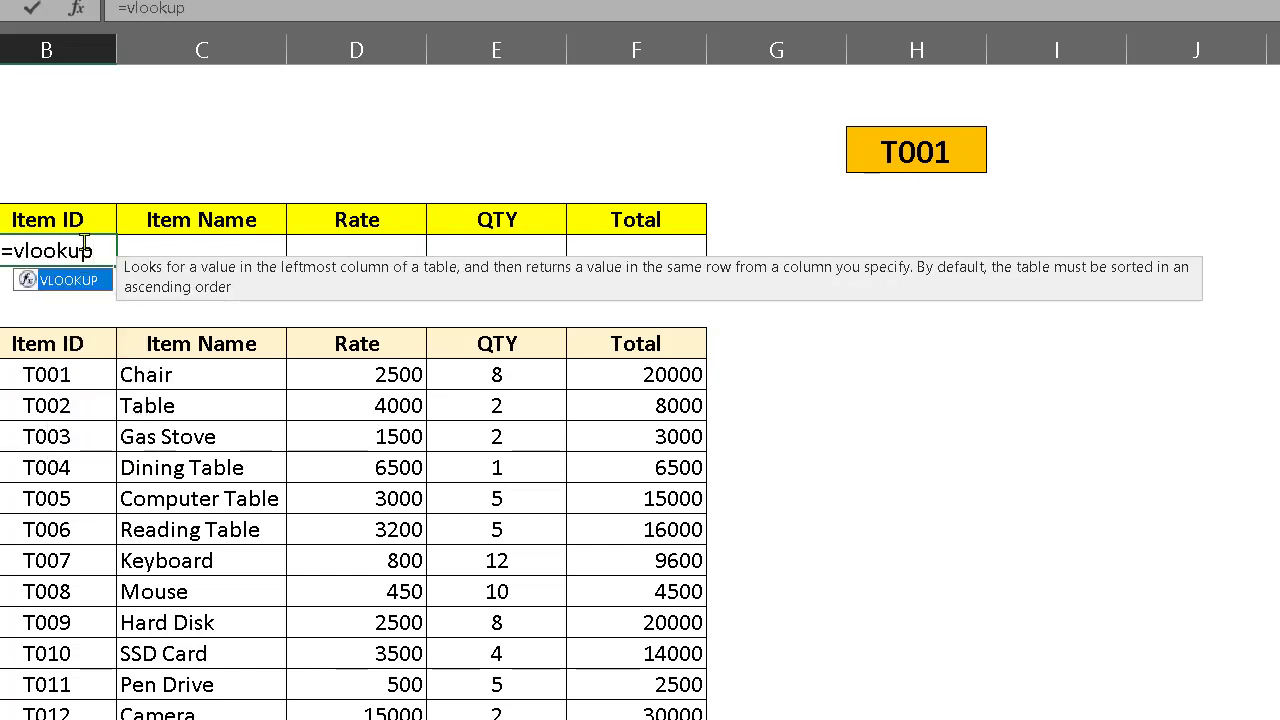
pyautogui.doubleClick(75, 283)
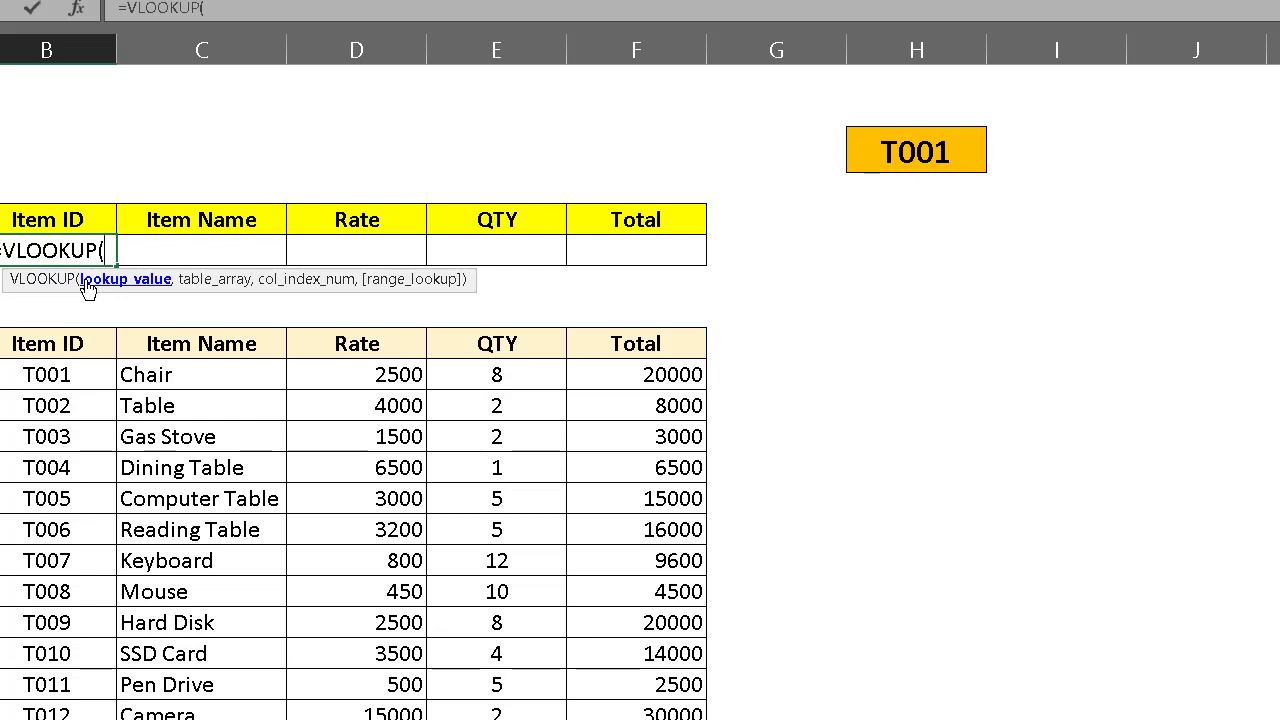
pyautogui.click(944, 153)
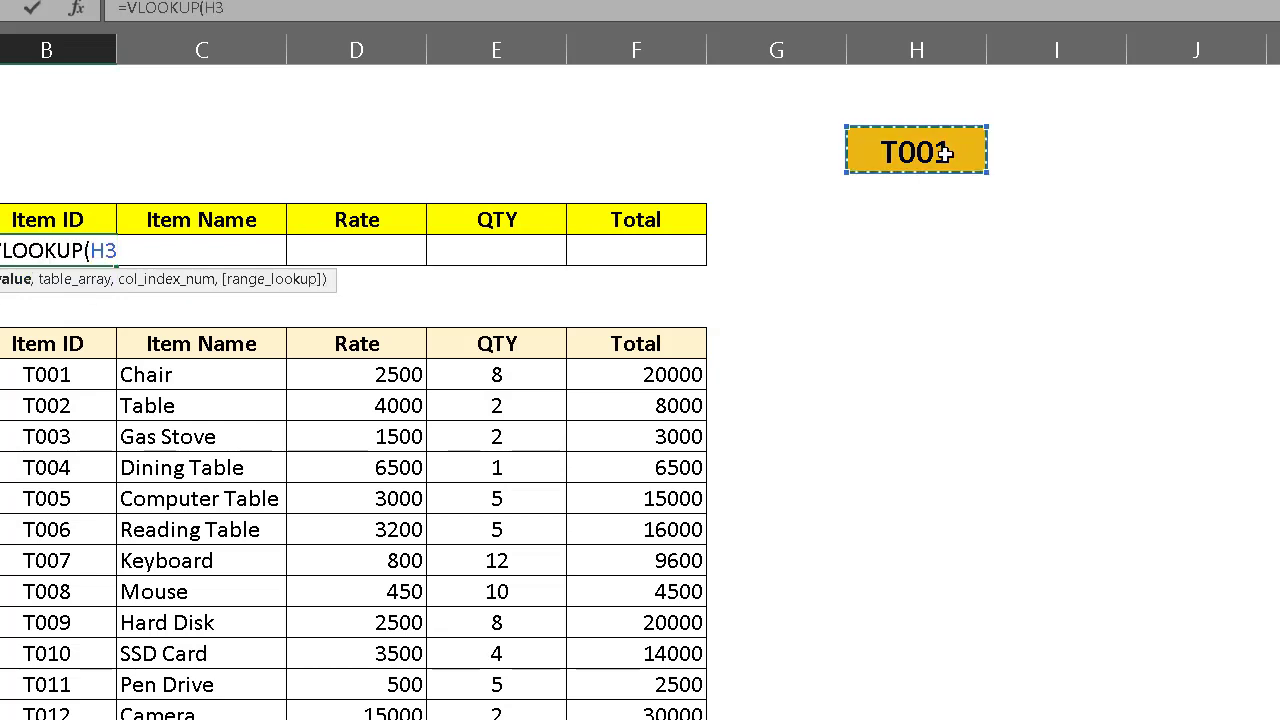
pyautogui.write(',')
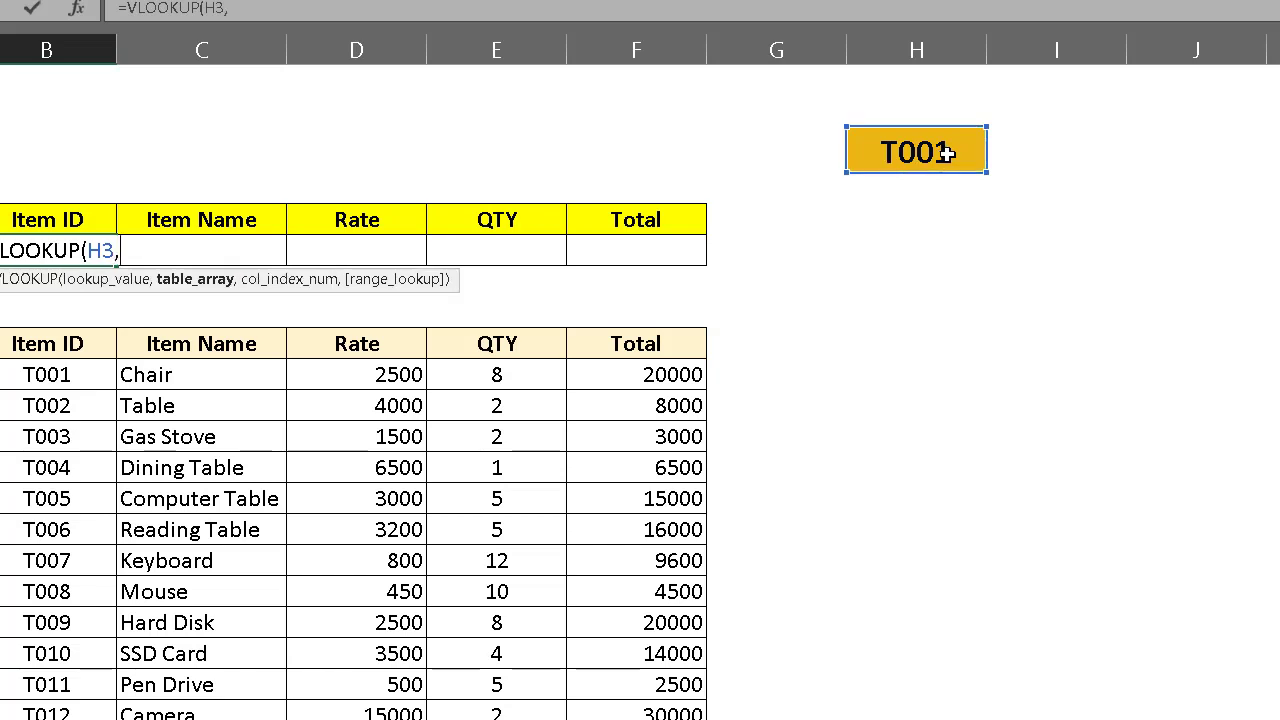
# Step: Set B9:F24 as the VLOOKUP table array in B6 and start a COLUMNS function as the column index
pyautogui.moveTo(44, 343); pyautogui.dragTo(663, 690)
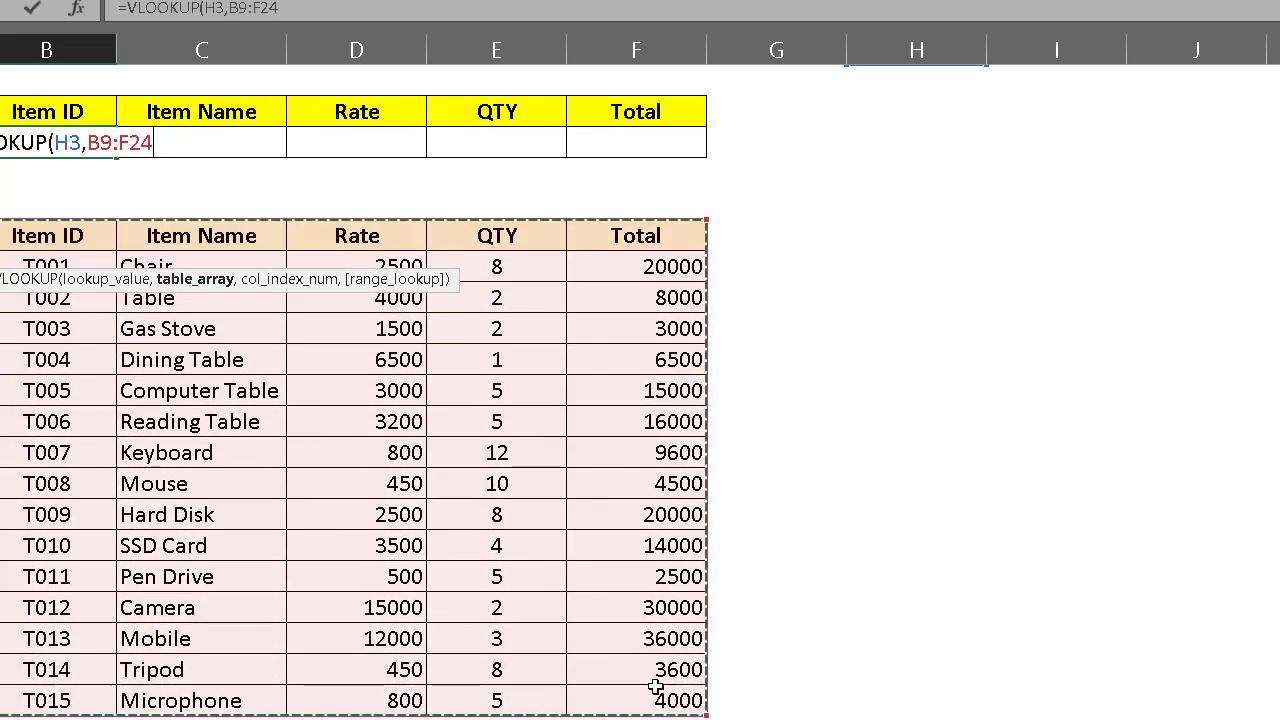
pyautogui.scroll(1, 420, 277)
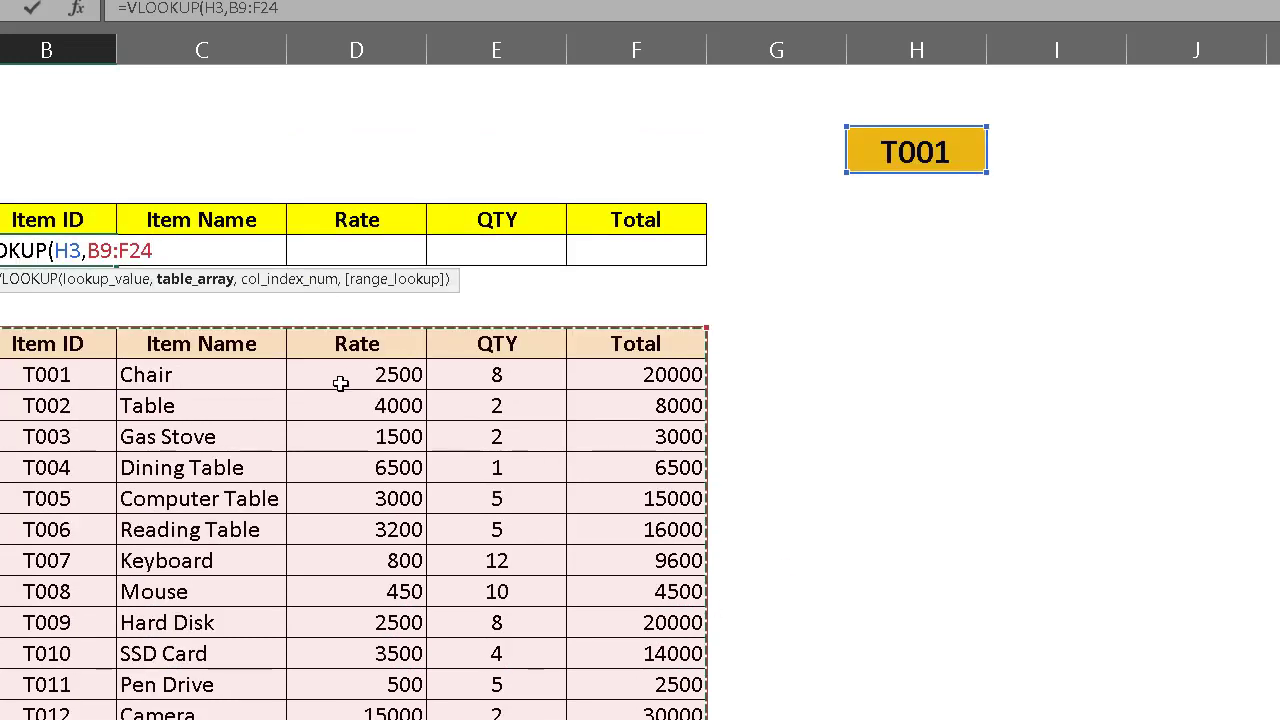
pyautogui.write(',c')
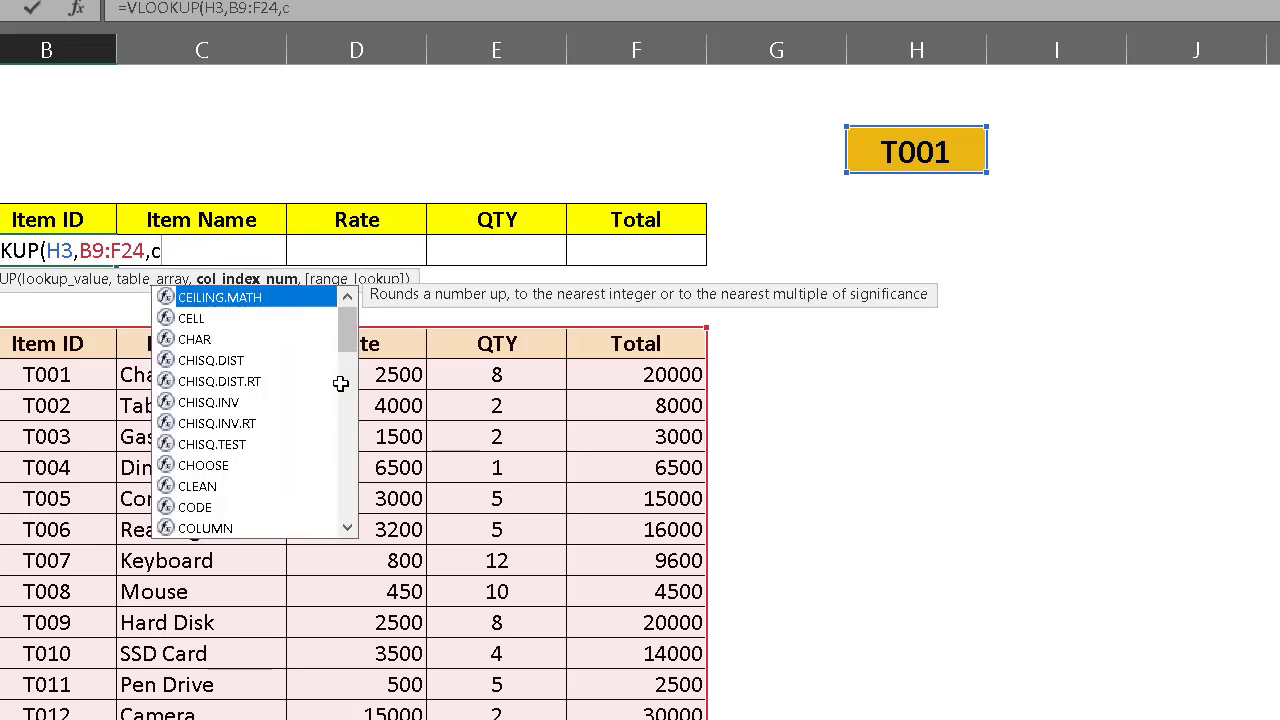
pyautogui.write('ol')
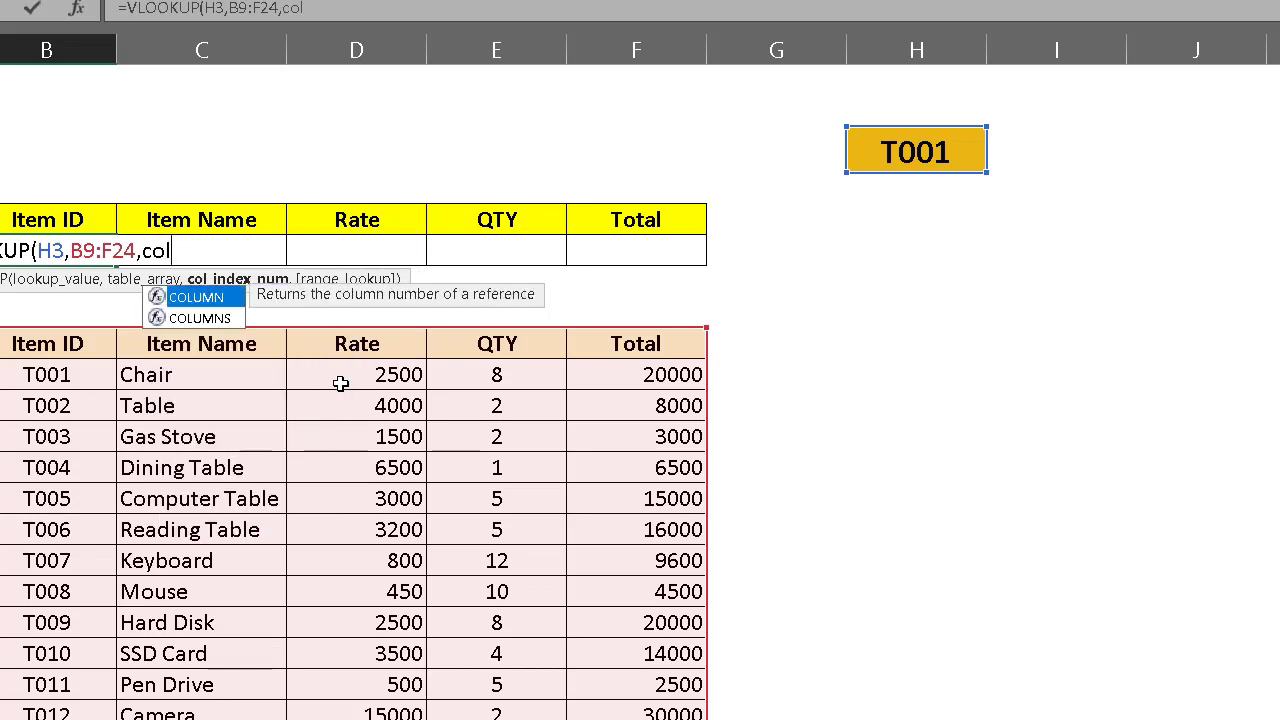
pyautogui.write('umn')
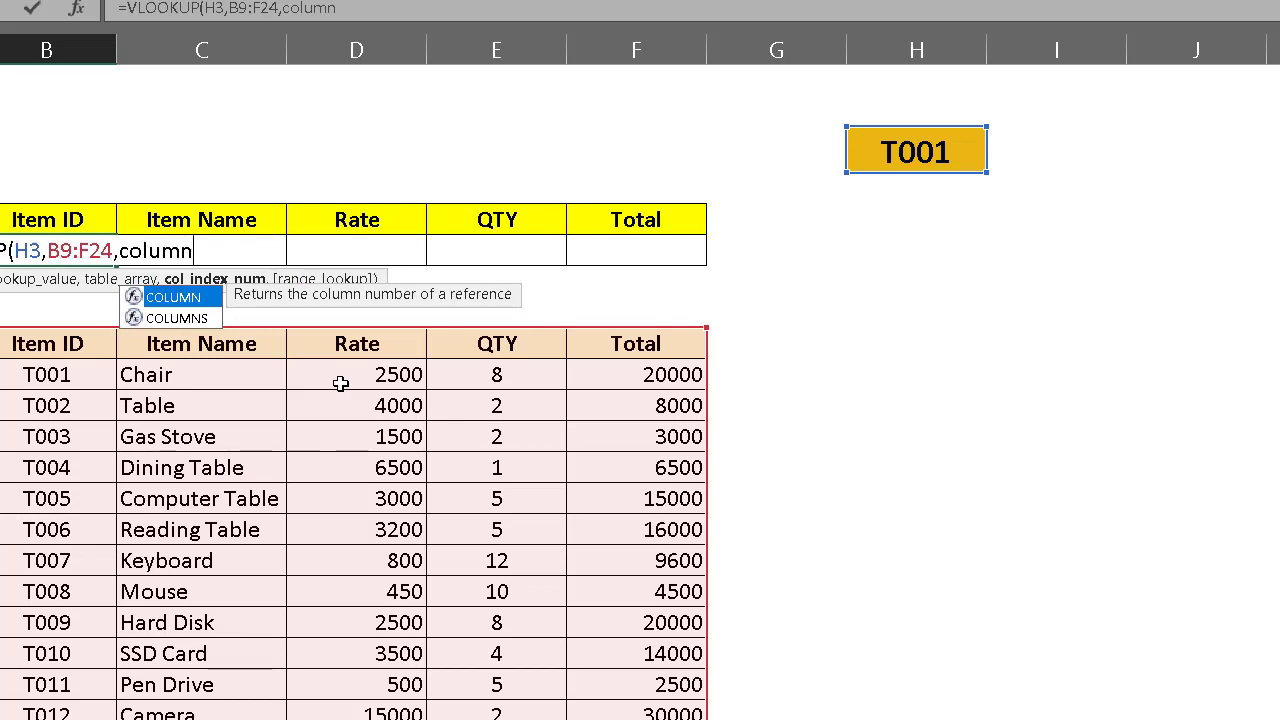
pyautogui.write('s')
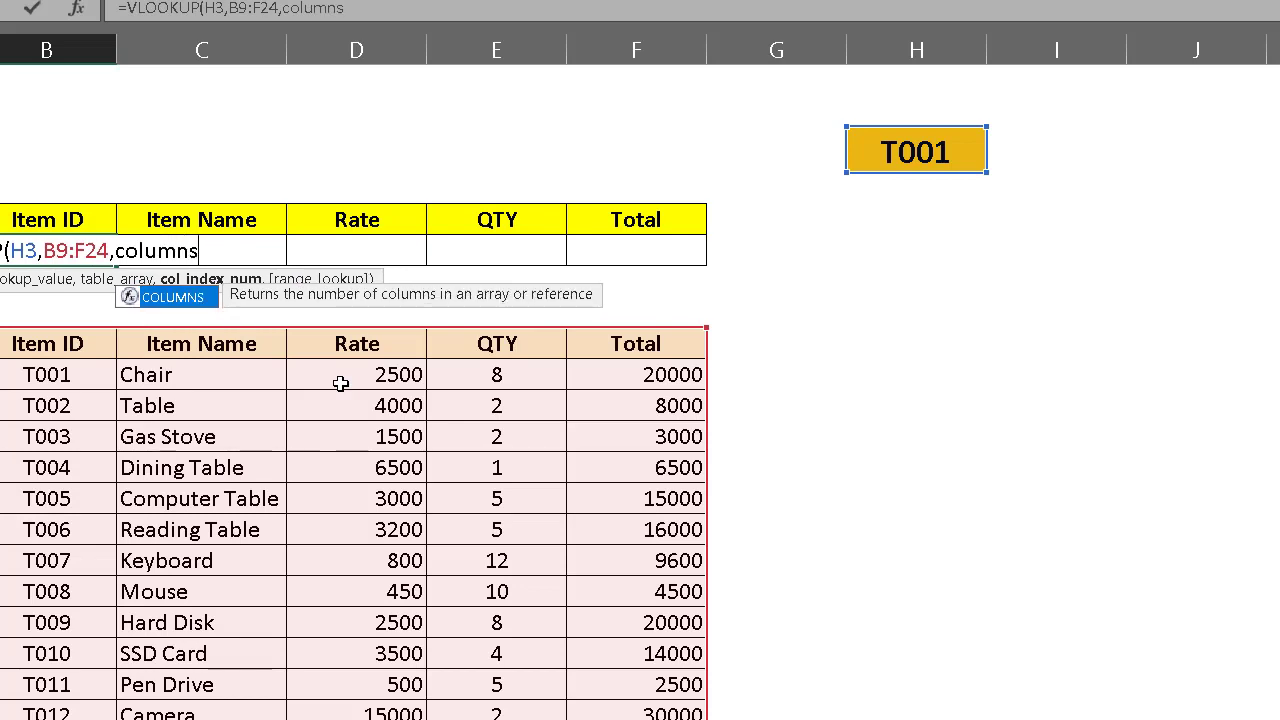
pyautogui.click(194, 300)
pyautogui.doubleClick(194, 300)
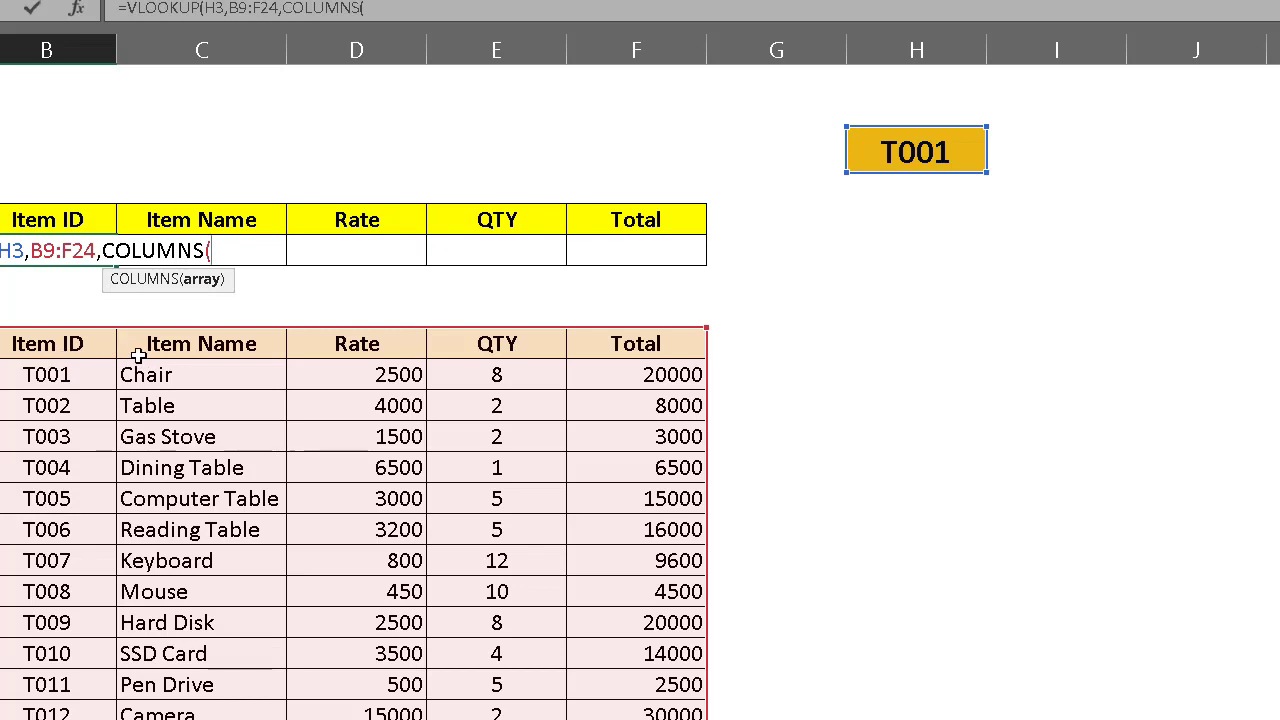
# Step: Give COLUMNS the expanding range $B$9:B9, with only its starting cell locked, and close the function
pyautogui.click(70, 350)
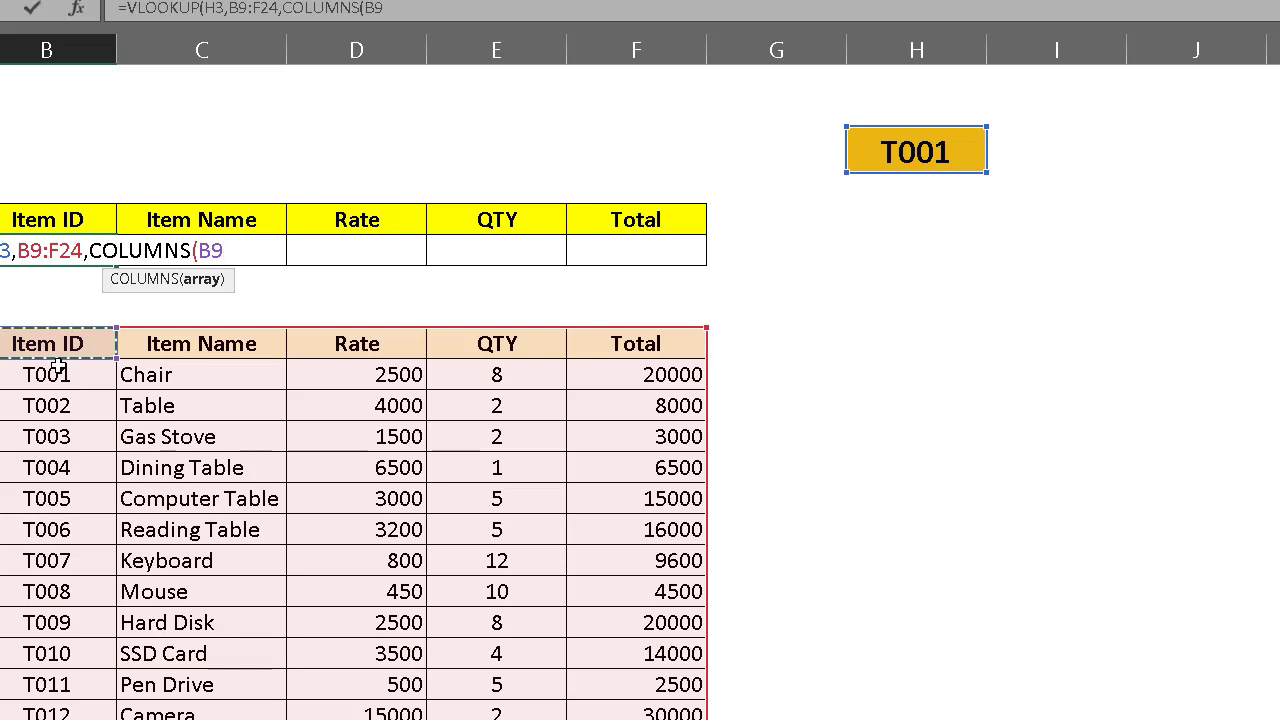
pyautogui.press('F4')
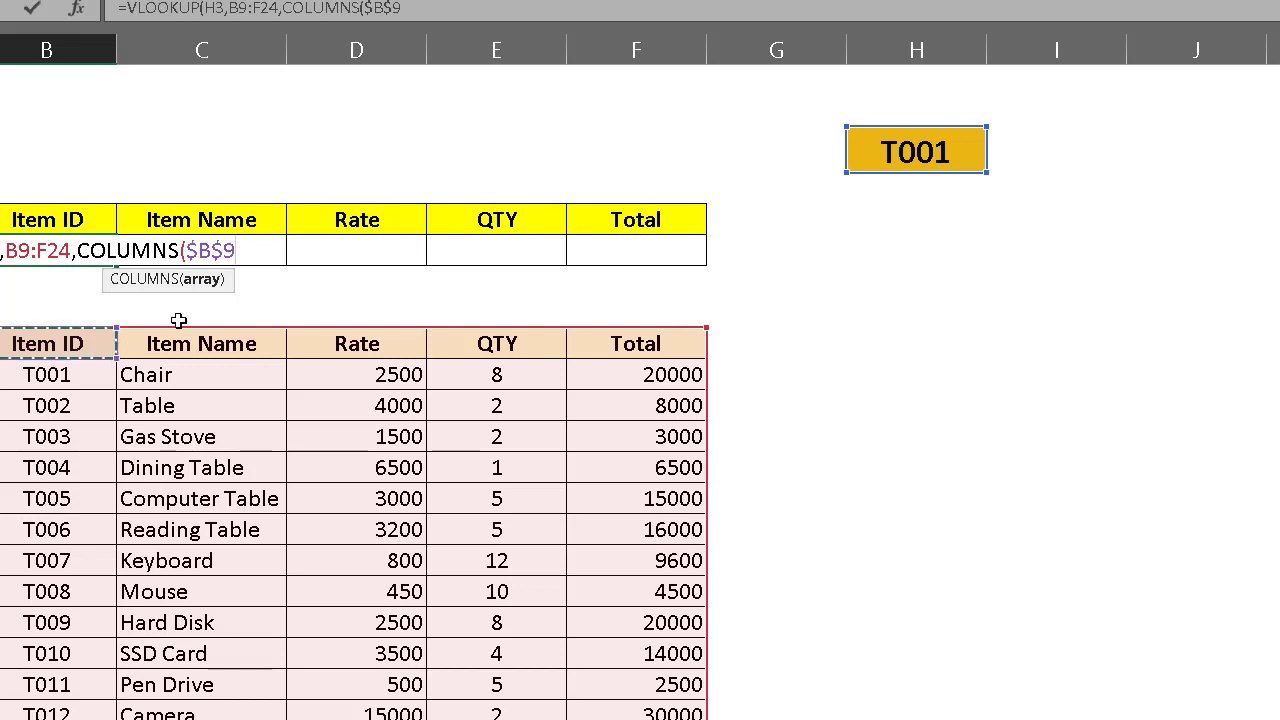
pyautogui.click(243, 251)
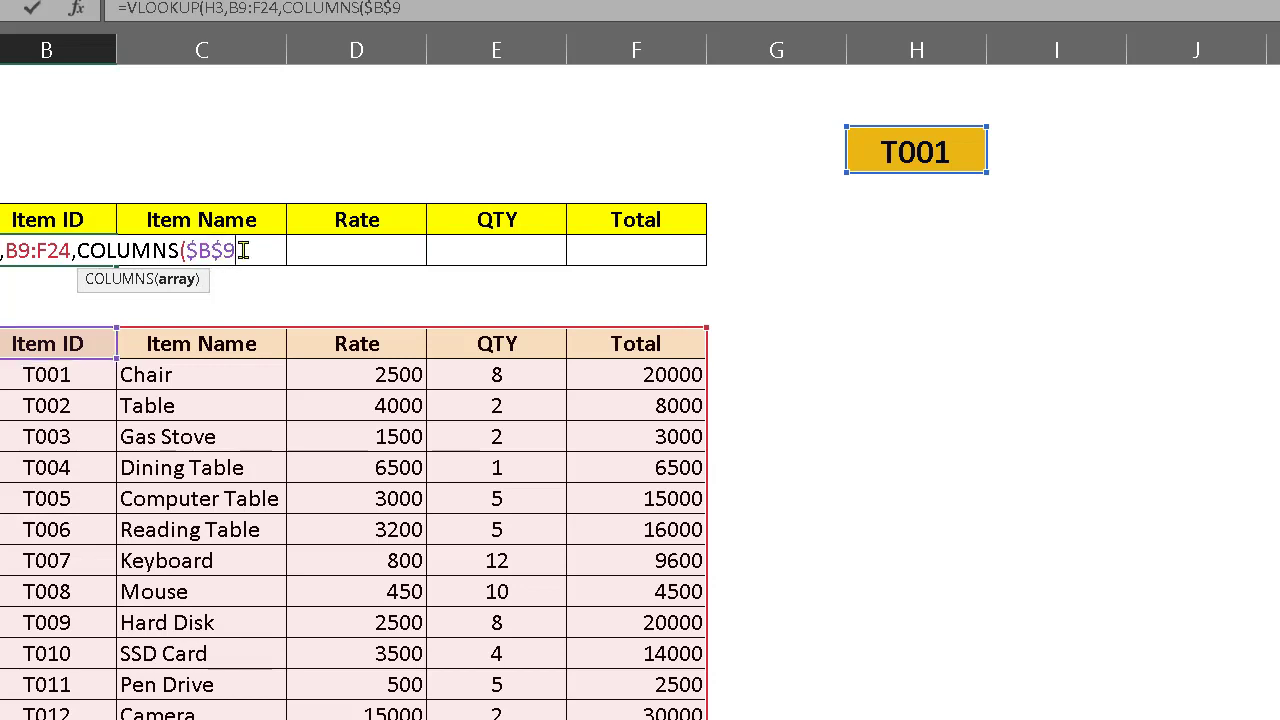
pyautogui.write(':')
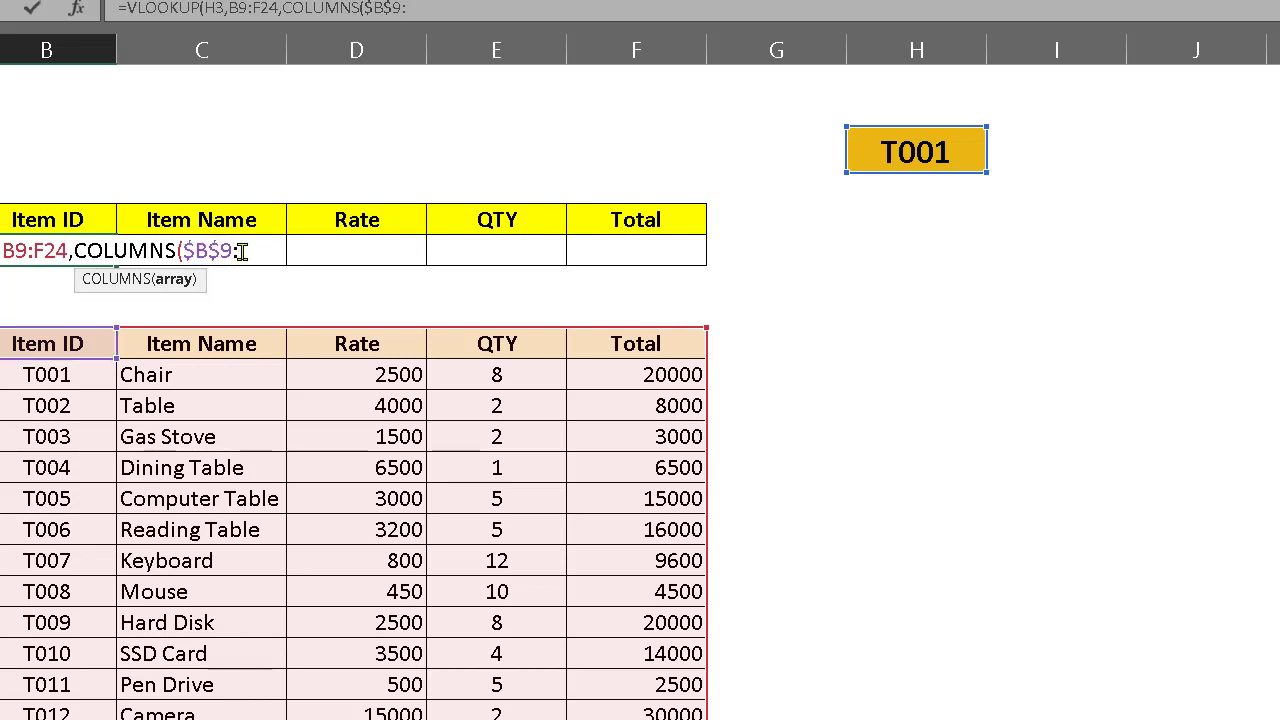
pyautogui.click(66, 346)
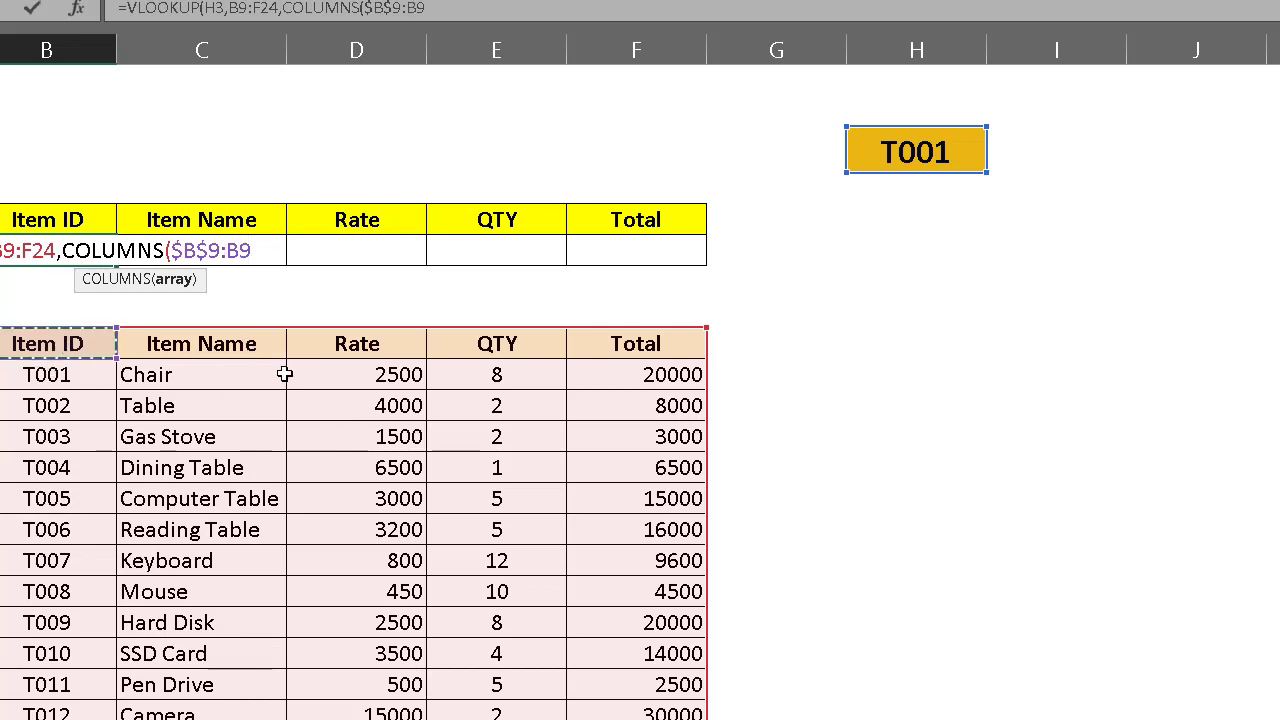
pyautogui.write(')')
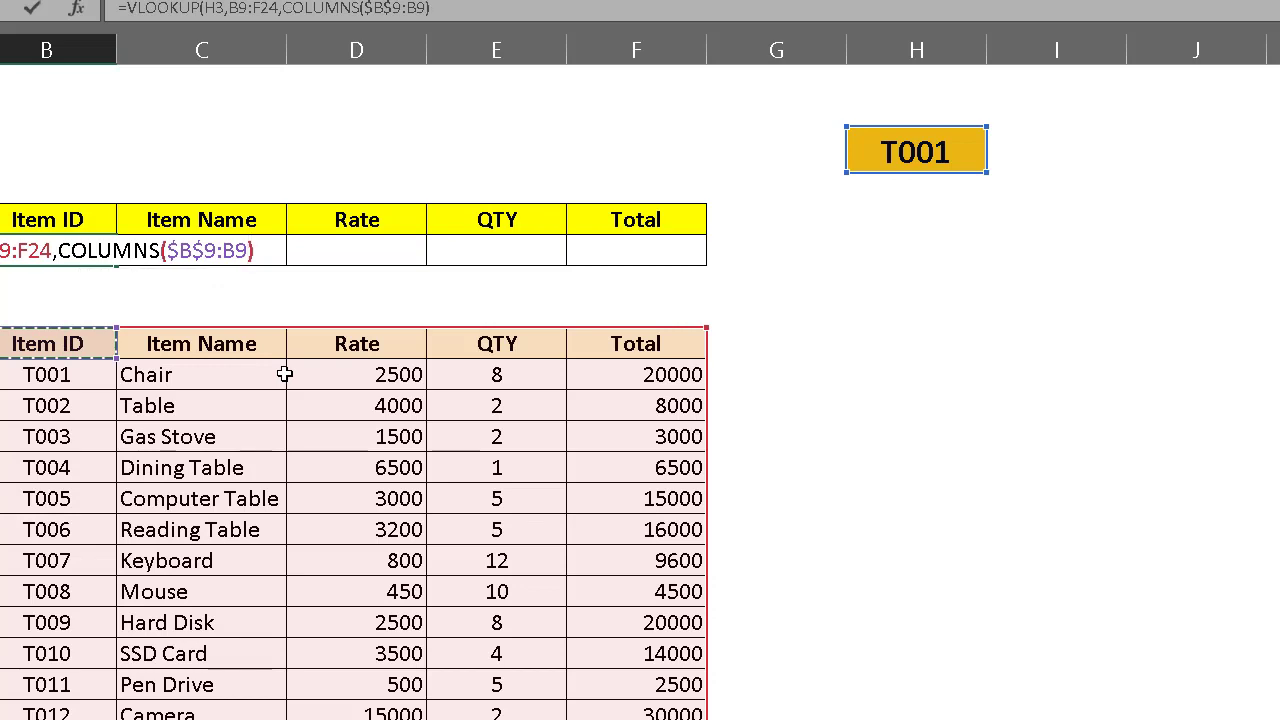
# Step: Finish the B6 VLOOKUP formula with 0 for an exact match and enter it
pyautogui.write(',')
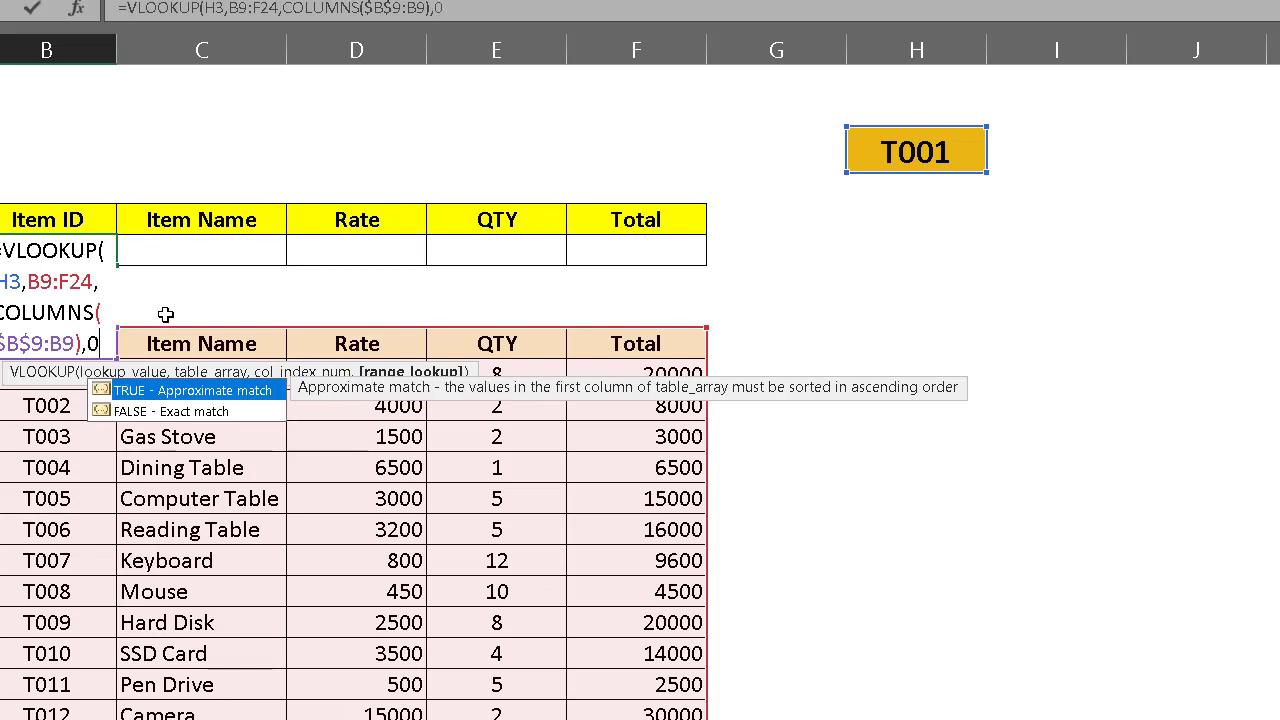
pyautogui.write('0')
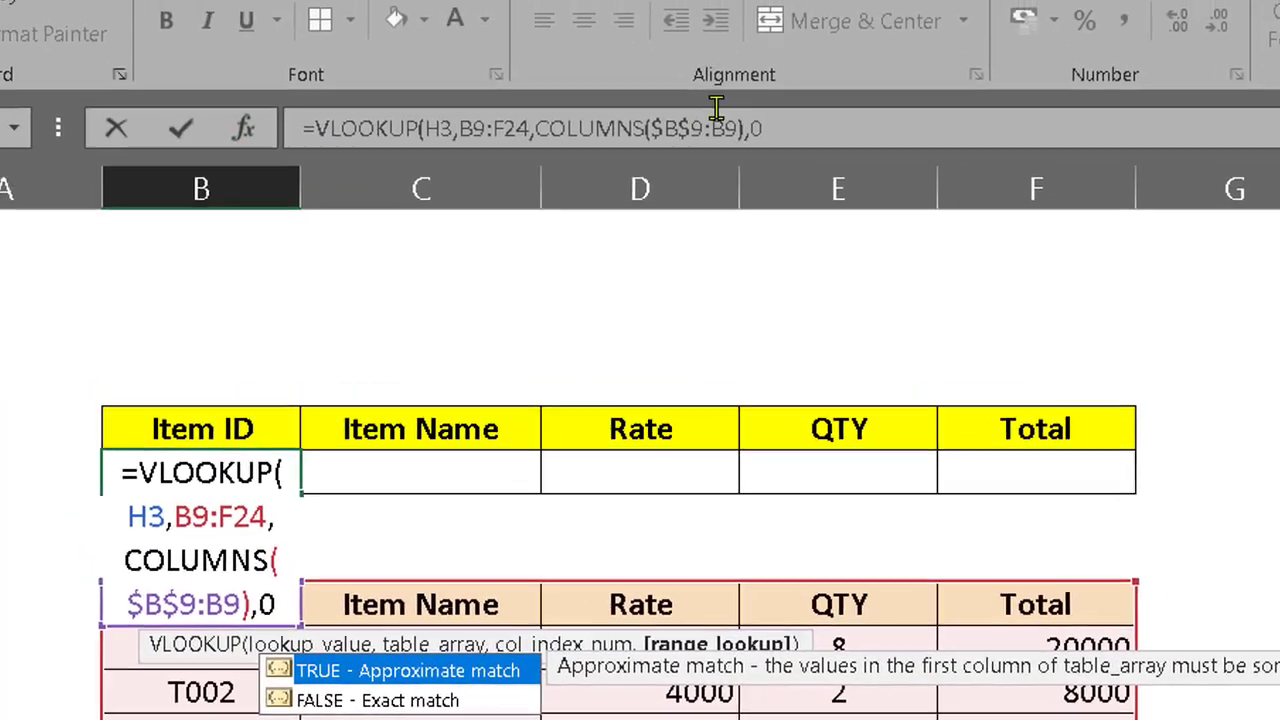
pyautogui.click(560, 35)
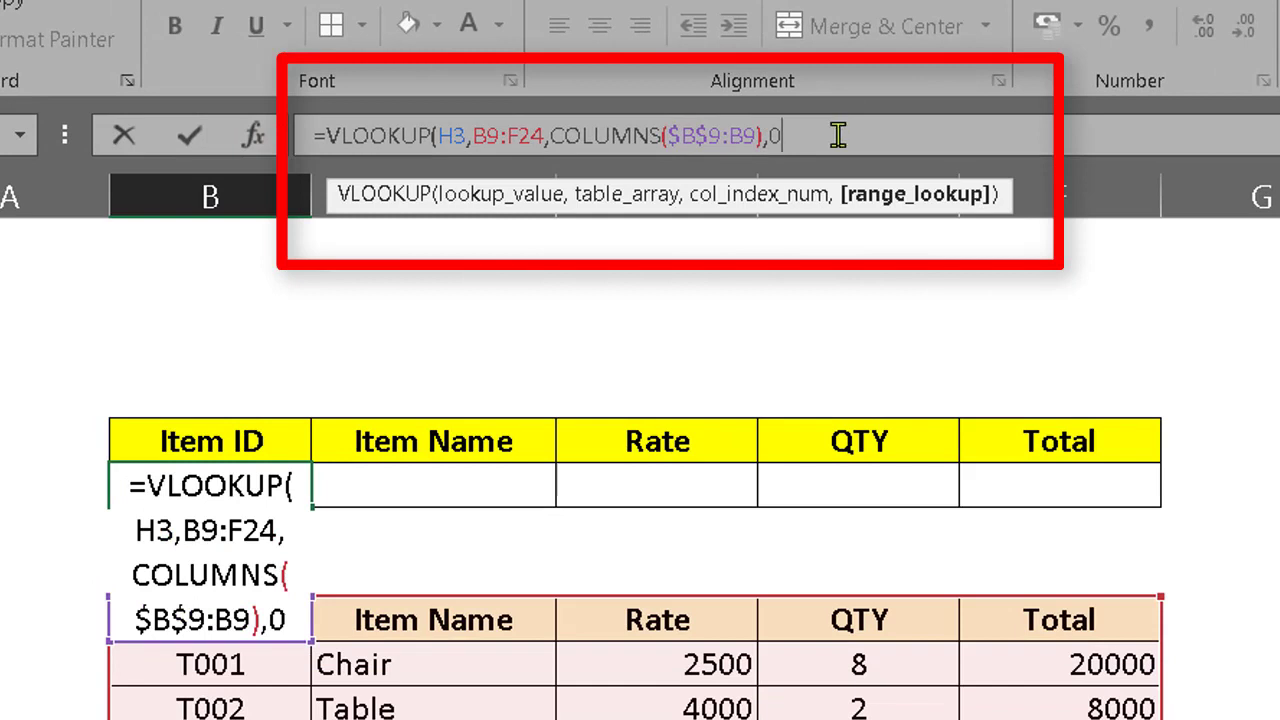
pyautogui.write(')')
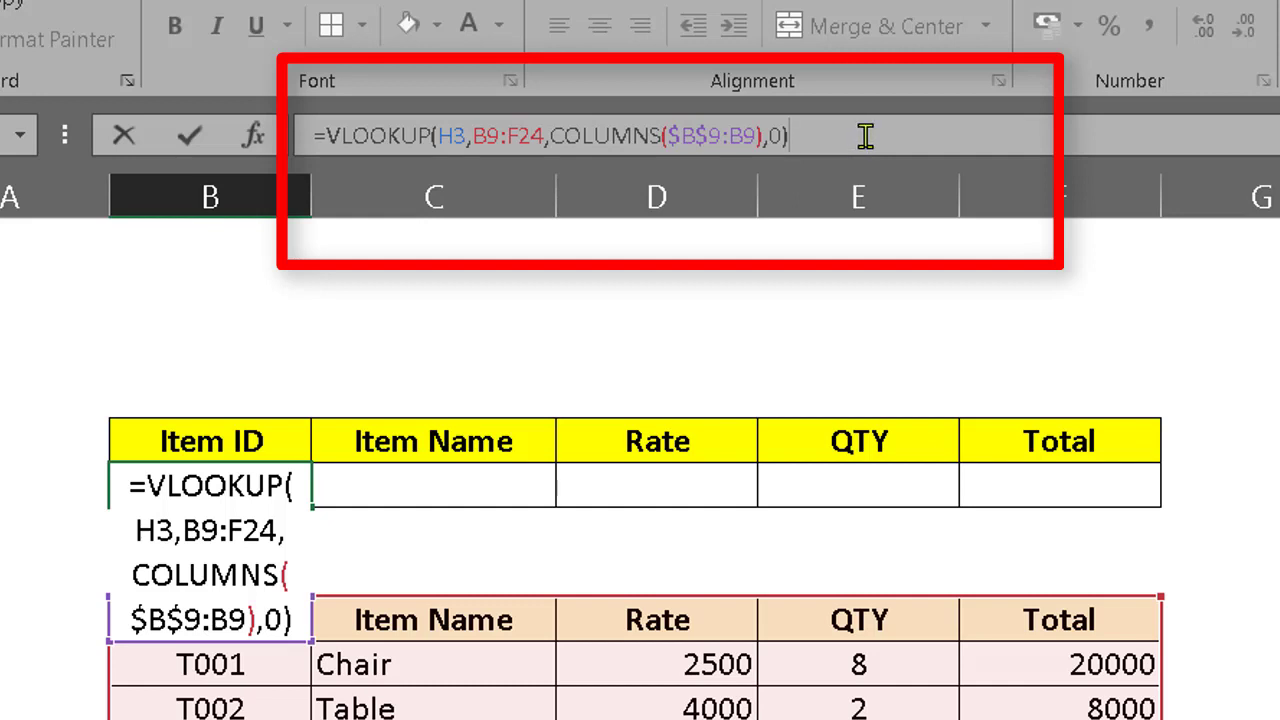
pyautogui.press('Return')
# Step: Fill the VLOOKUP formula with its unlocked lookup value and table array from B6 across to F6
pyautogui.click(222, 487)
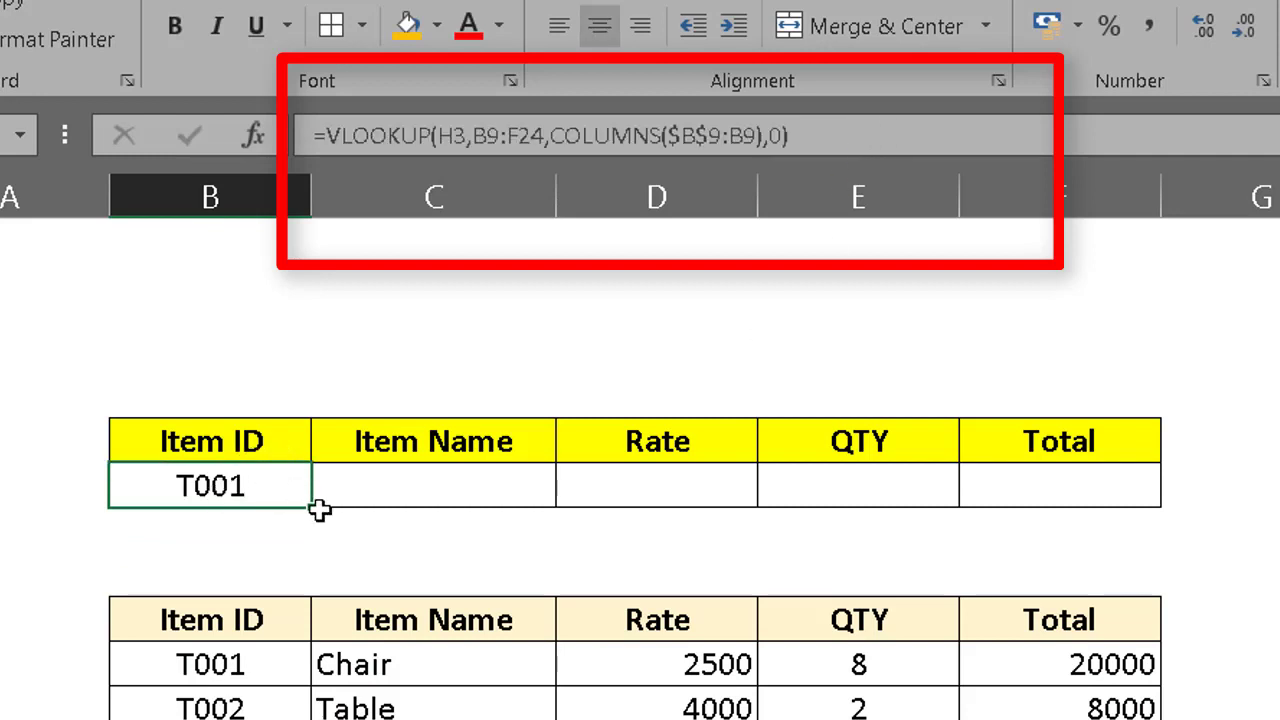
pyautogui.moveTo(311, 507); pyautogui.dragTo(1134, 517)
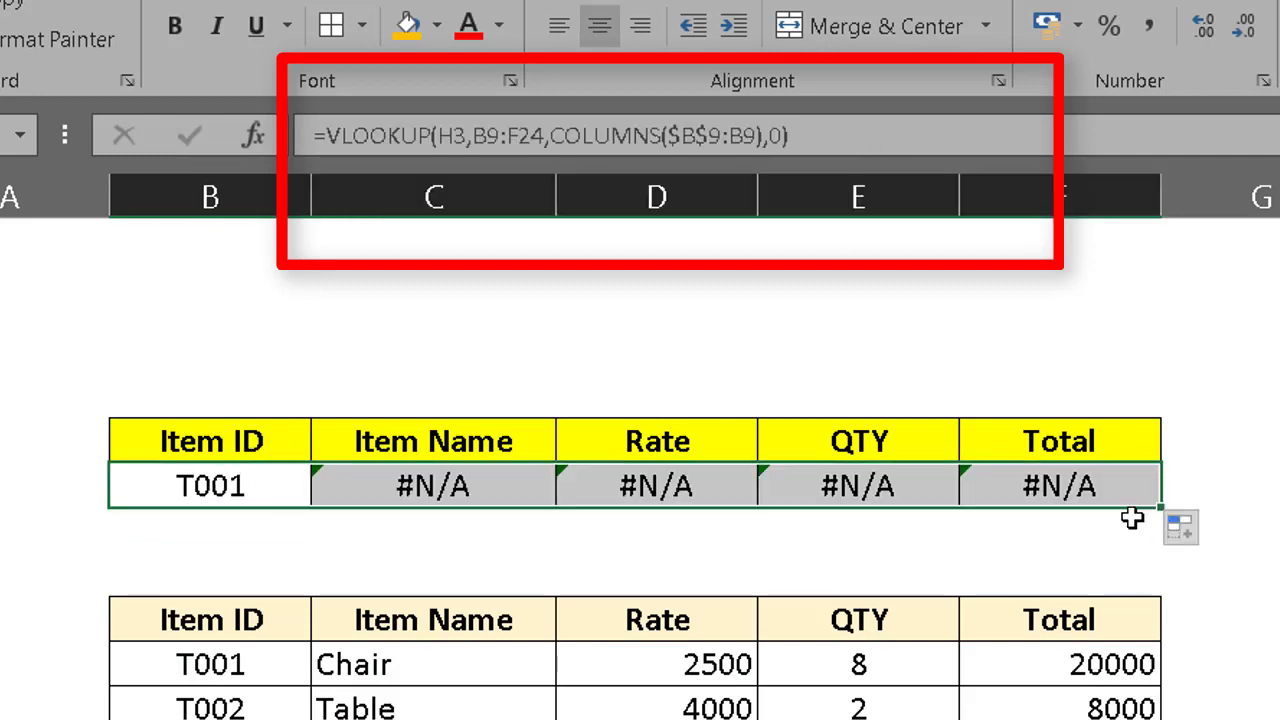
pyautogui.click(471, 491)
# Step: Reopen the B6 formula for editing and make its lookup value an absolute reference, $H$3
pyautogui.click(184, 484)
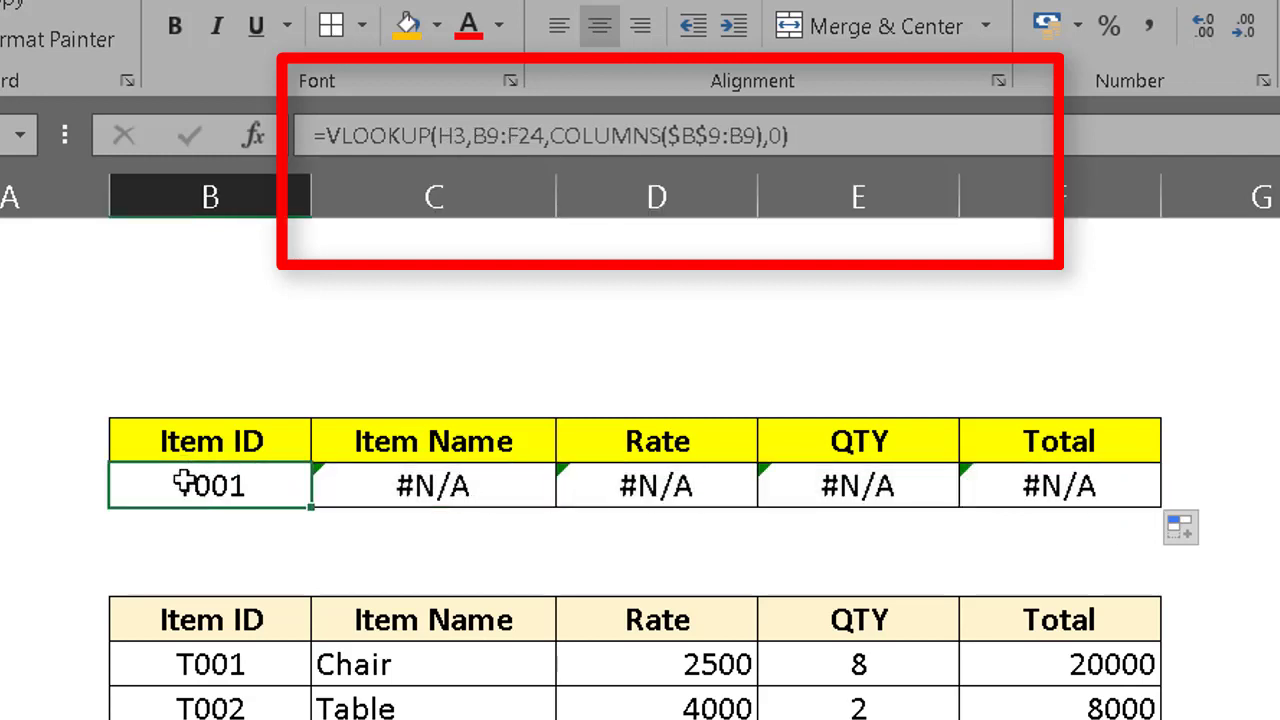
pyautogui.doubleClick(248, 485)
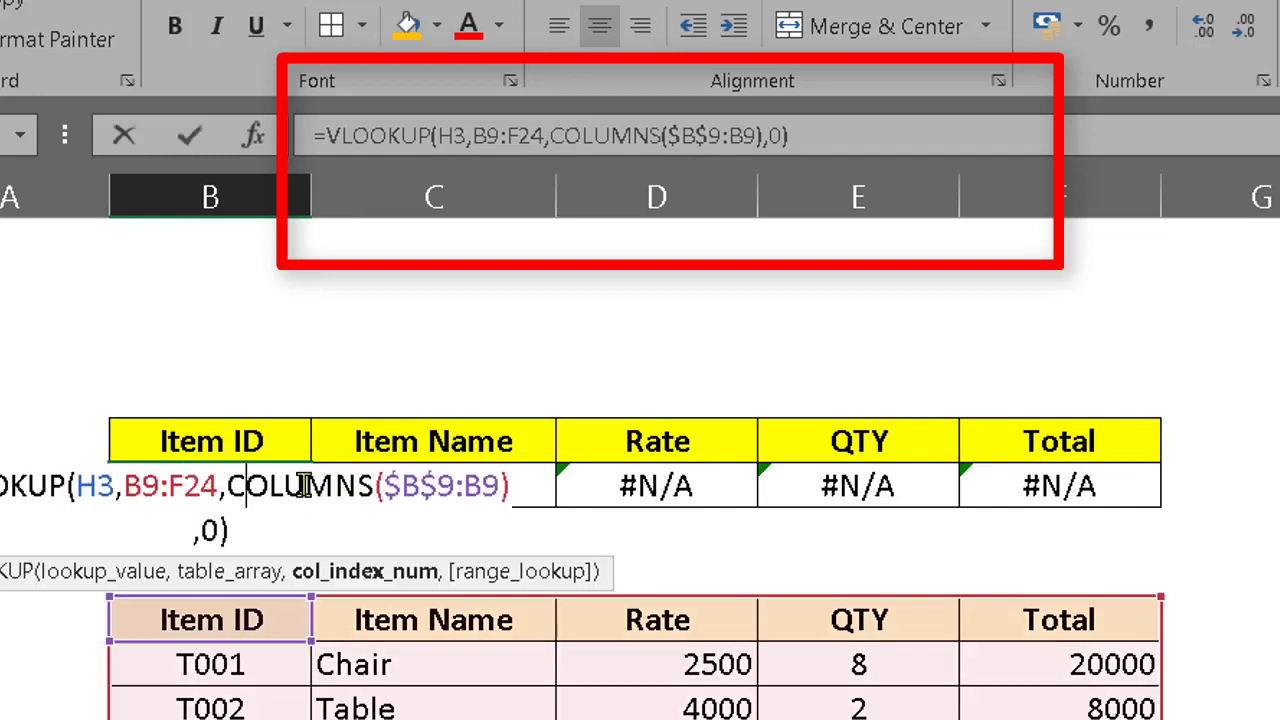
pyautogui.click(826, 122)
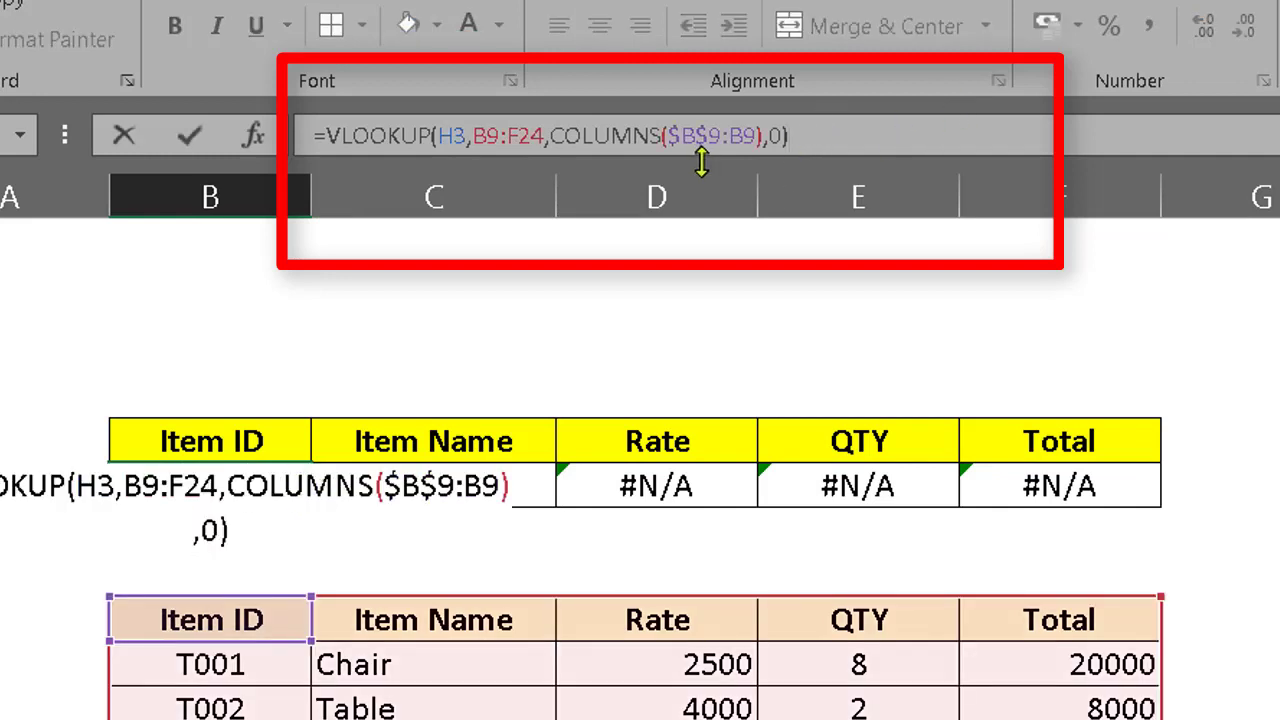
pyautogui.moveTo(441, 136); pyautogui.dragTo(518, 136)
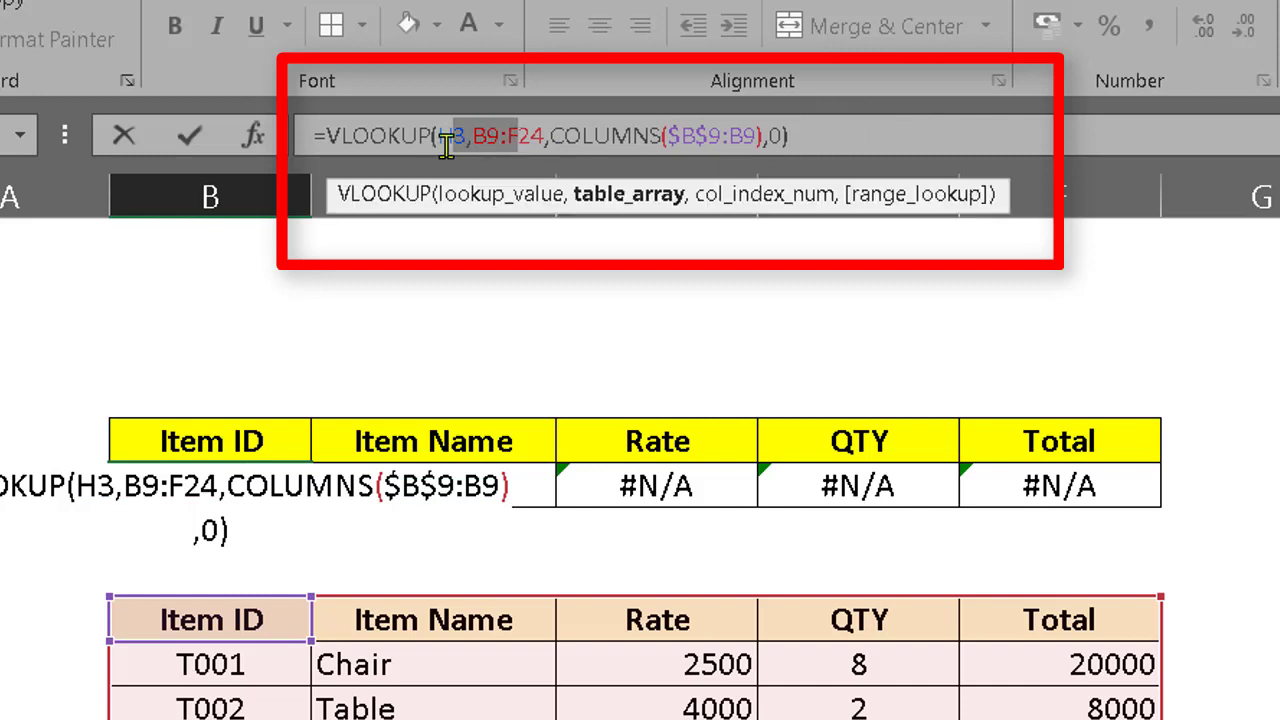
pyautogui.click(455, 136)
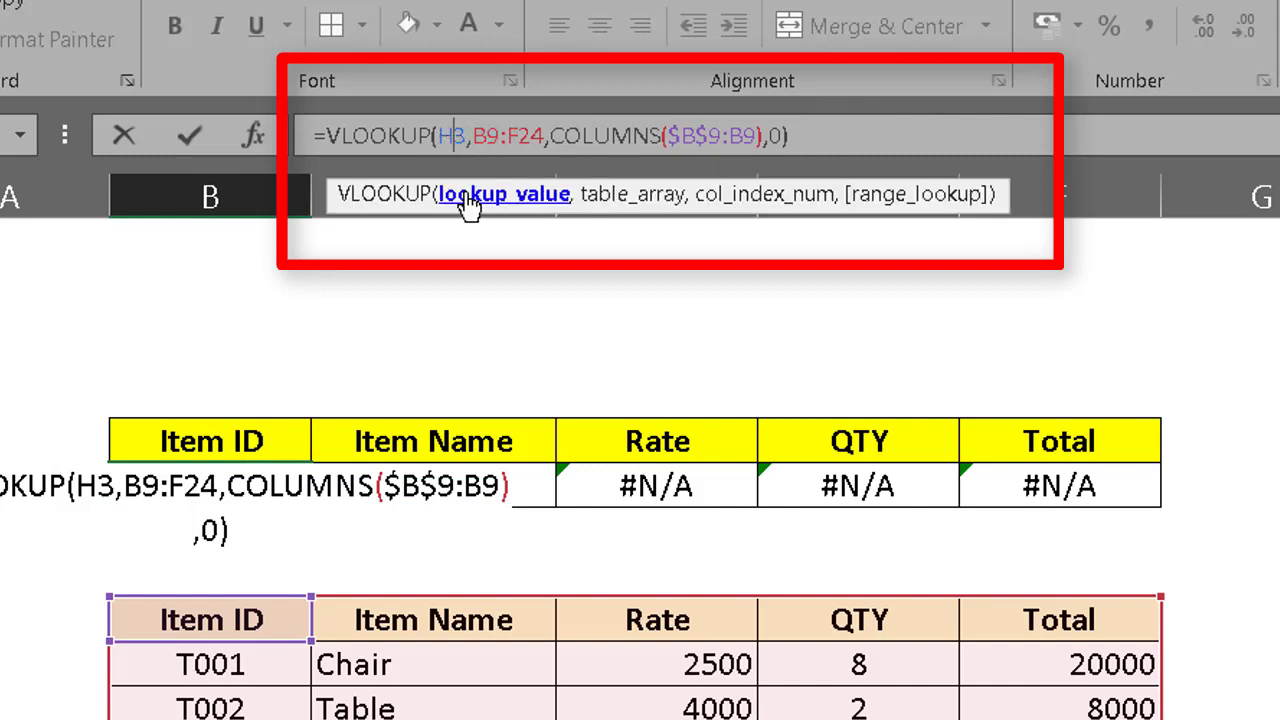
pyautogui.click(469, 136)
pyautogui.click(466, 136)
pyautogui.press('F4')
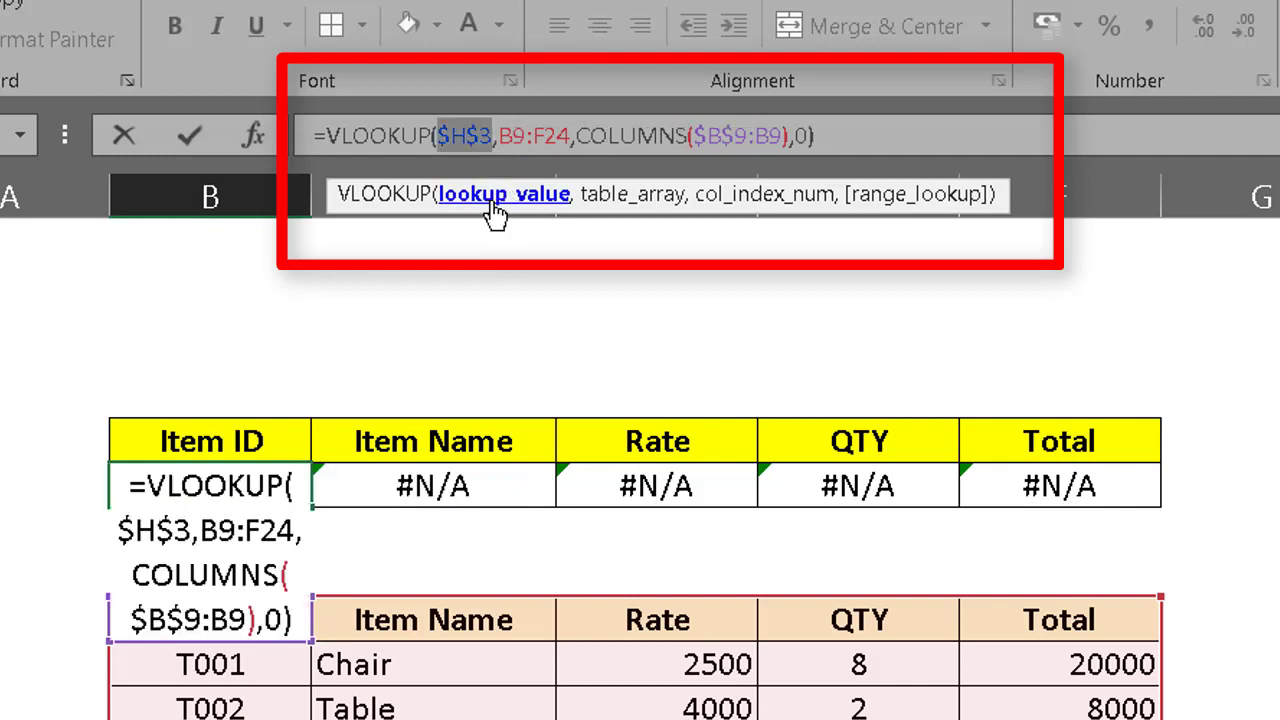
# Step: Lock the start of the table array as $B$9:F24 and enter the revised formula in B6
pyautogui.click(524, 136)
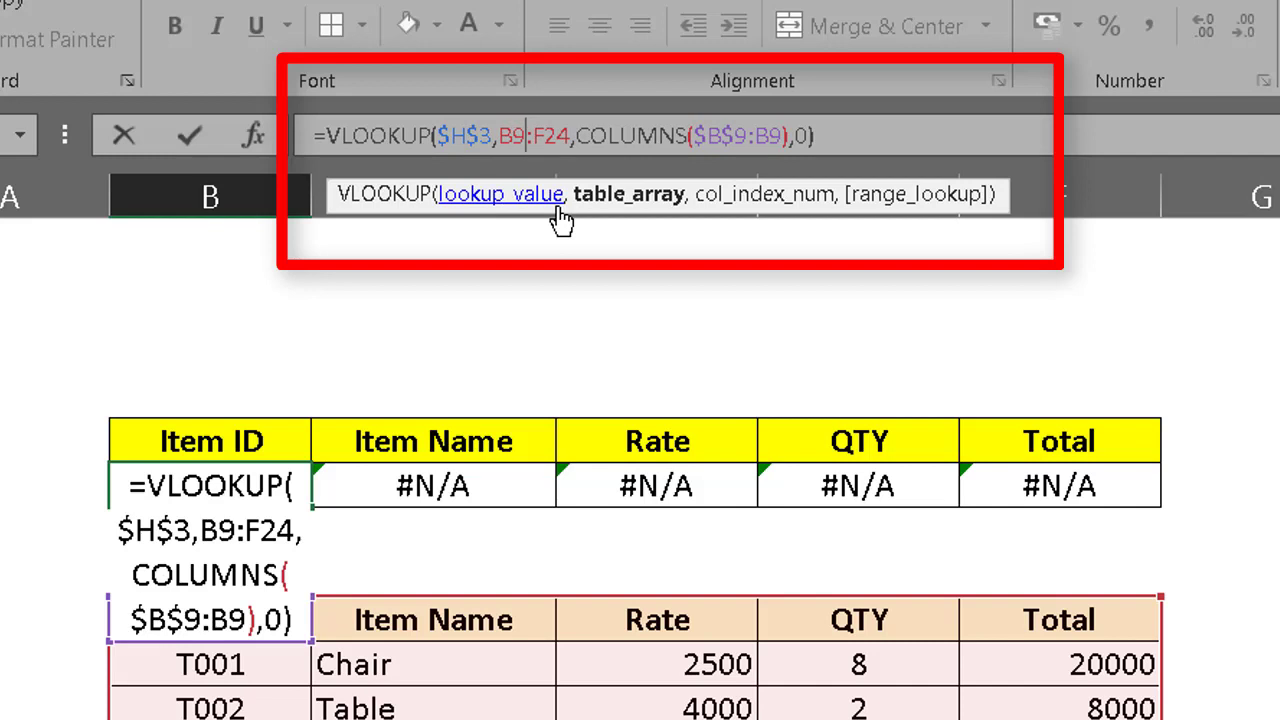
pyautogui.press('F4')
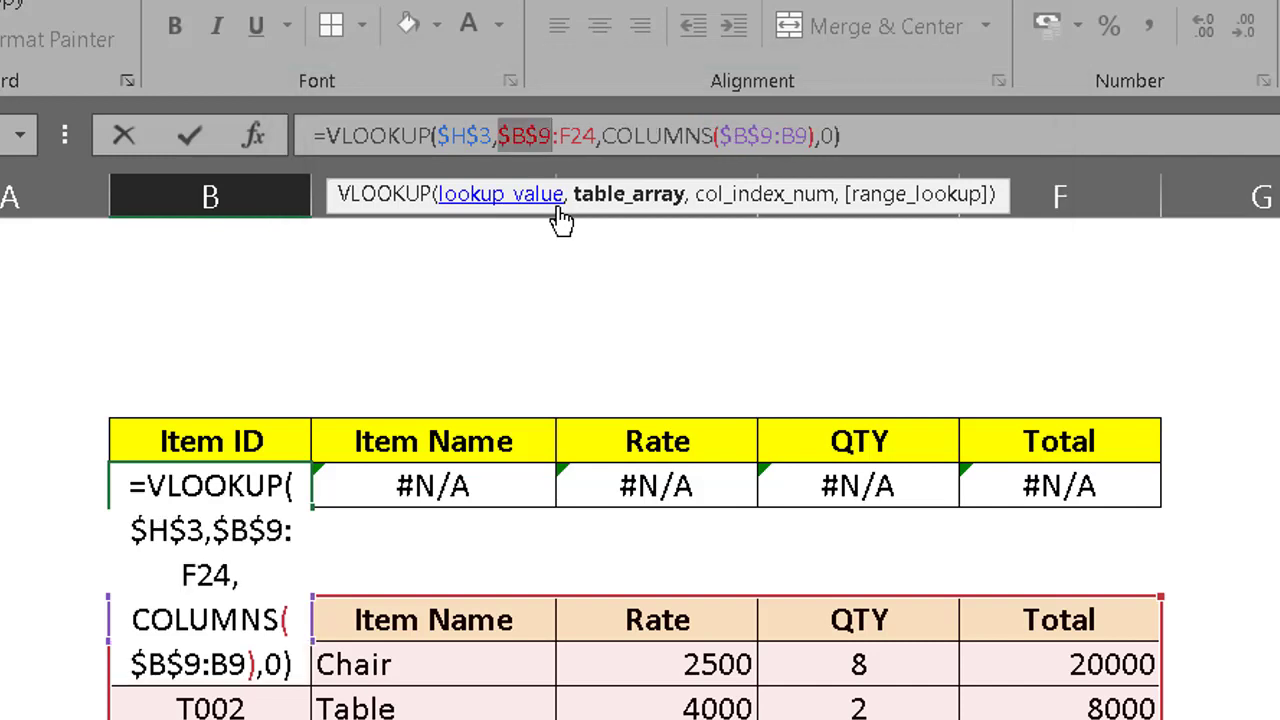
pyautogui.click(903, 136)
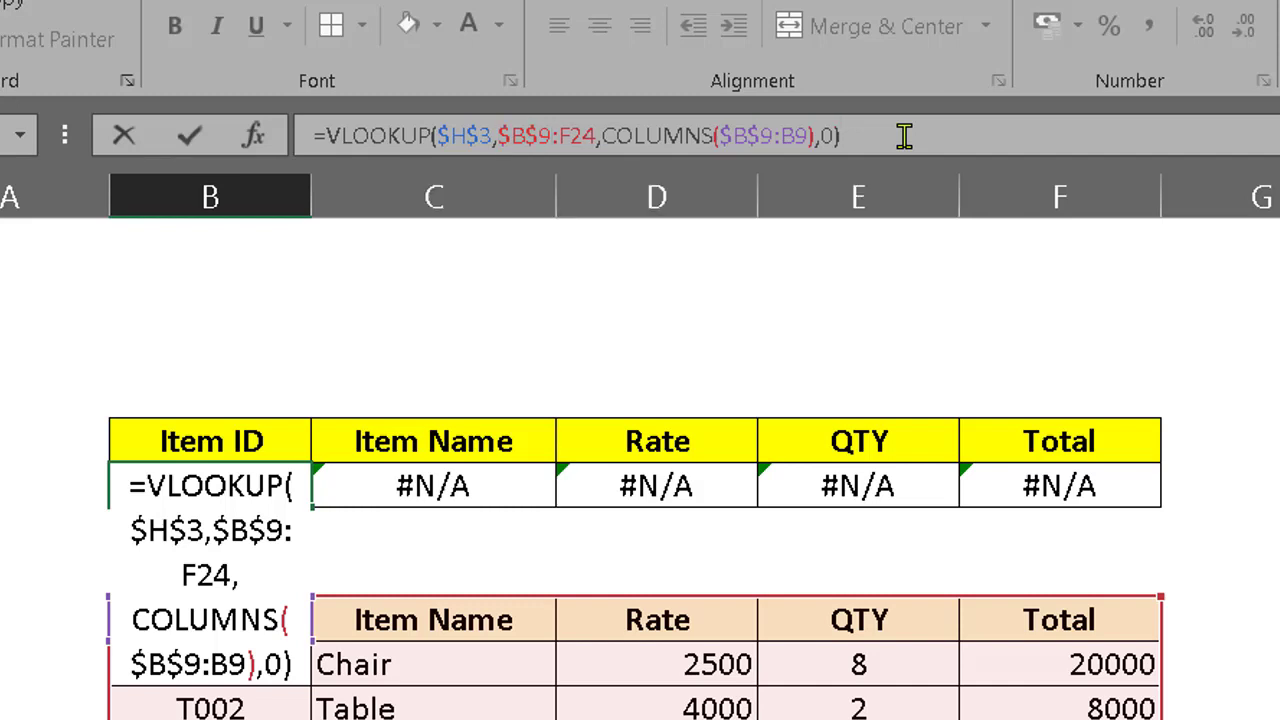
pyautogui.press('Return')
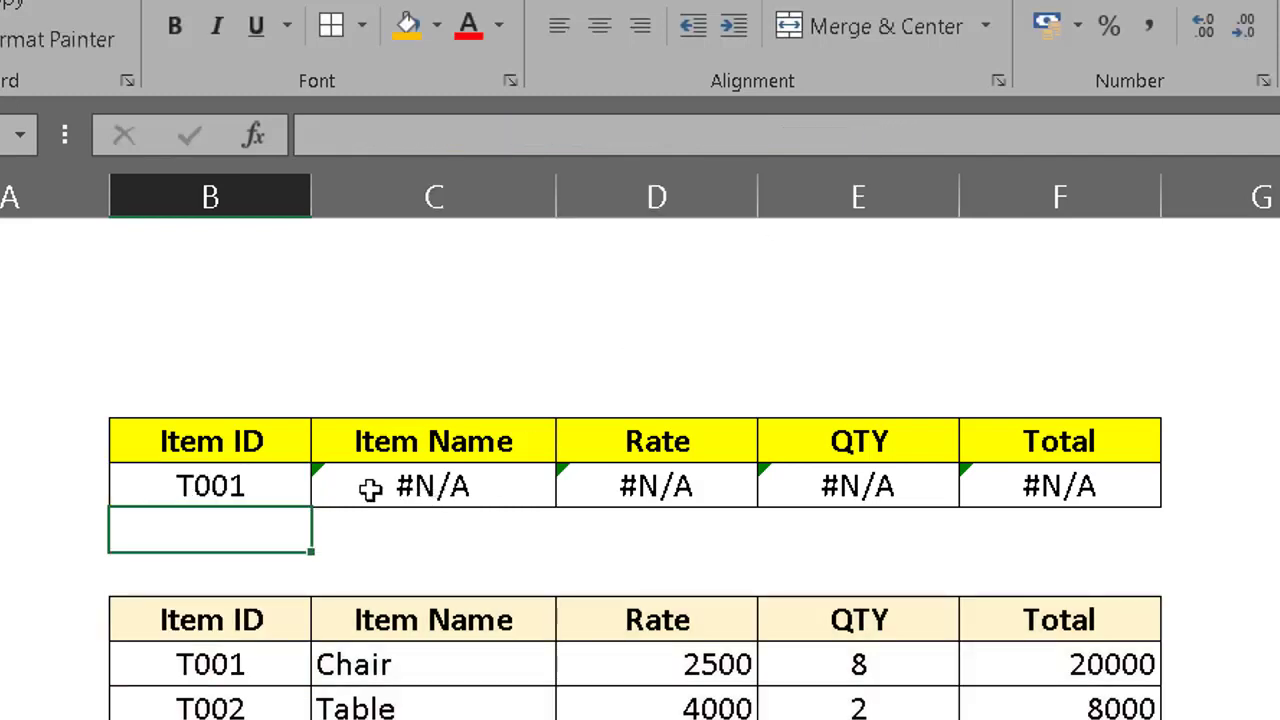
# Step: Refill the corrected VLOOKUP formula from B6 across the result row to F6
pyautogui.click(268, 494)
pyautogui.moveTo(306, 506); pyautogui.dragTo(1010, 490)
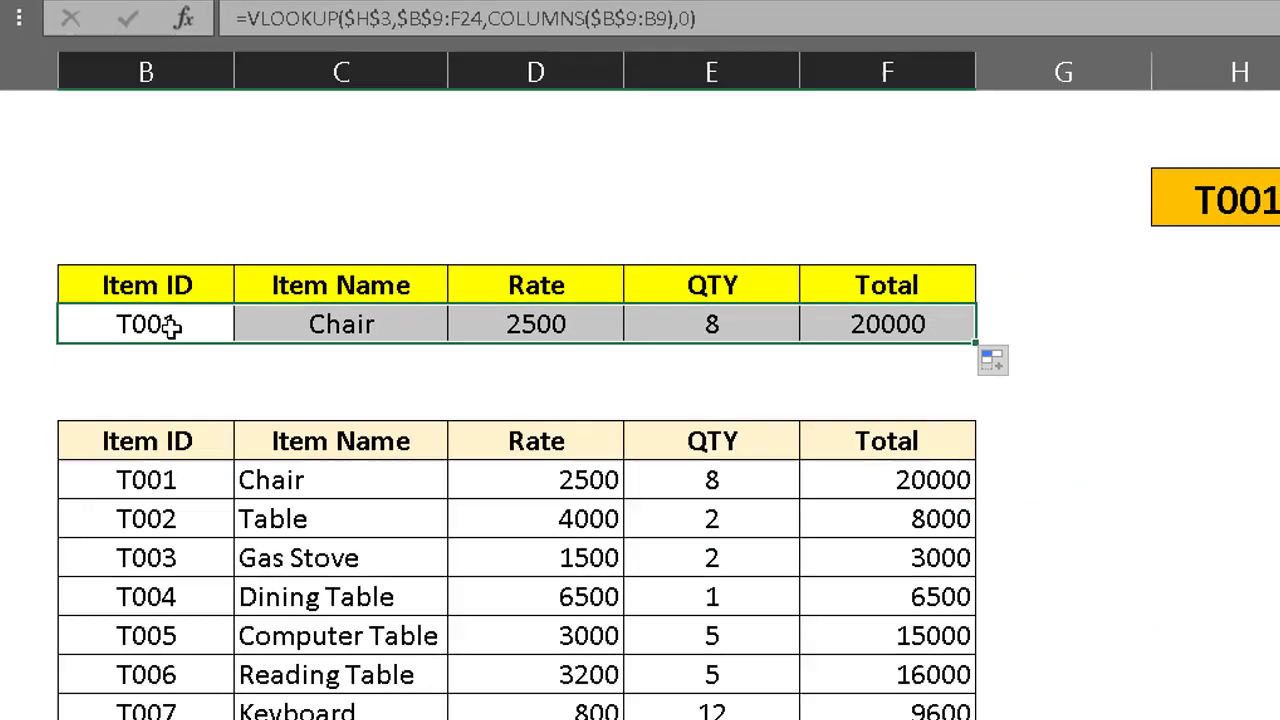
pyautogui.click(240, 486)
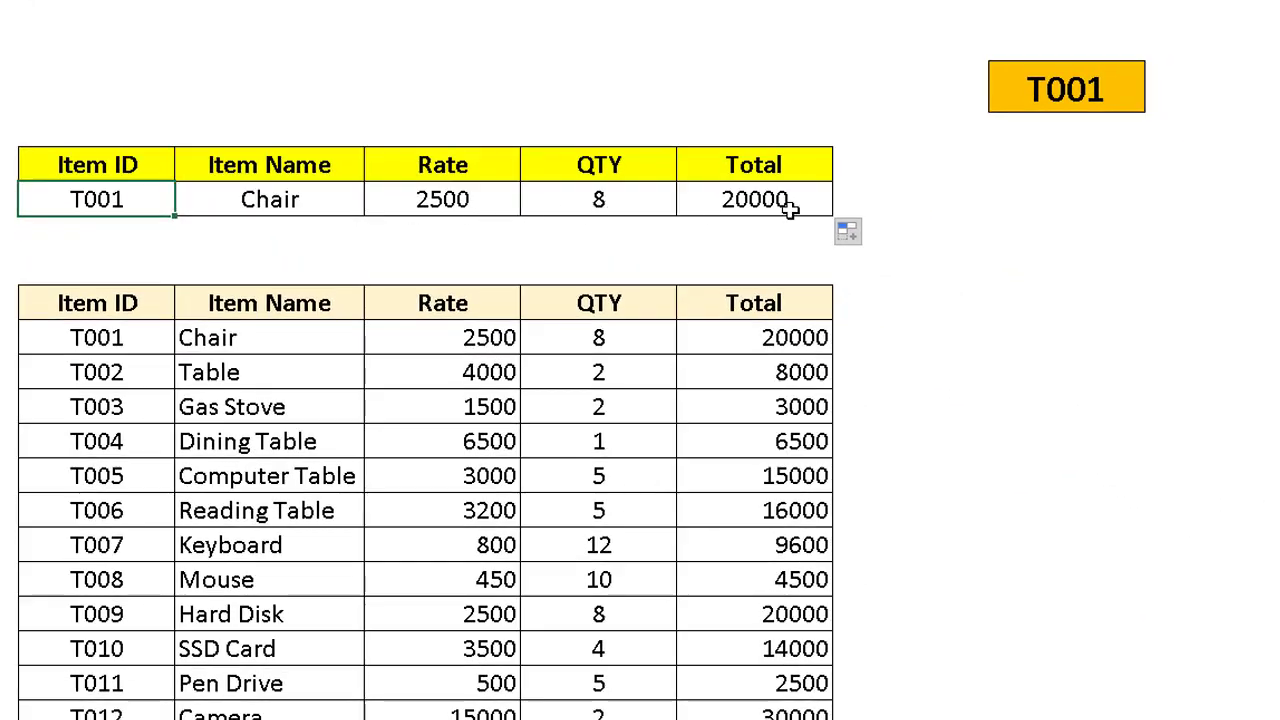
# Step: Test the result row by choosing T002, T004, T008, T013 and finally T014 in the H3 item selector
pyautogui.click(1088, 90)
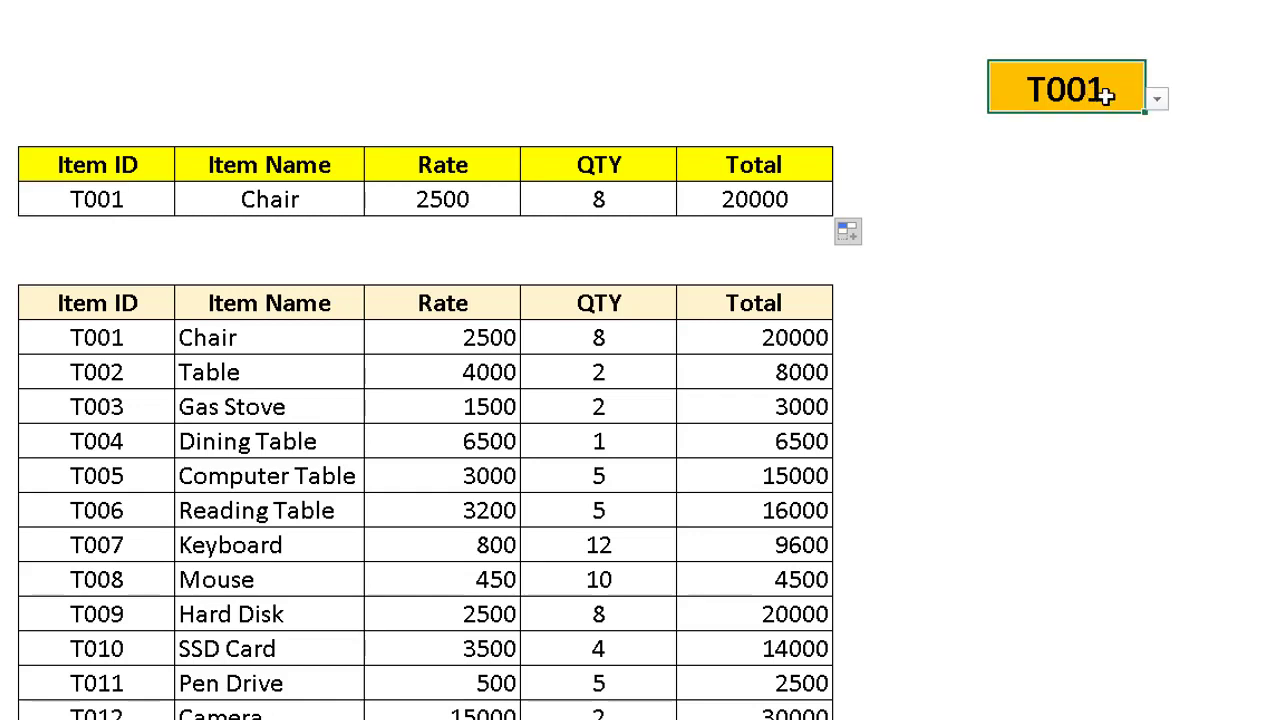
pyautogui.click(1157, 103)
pyautogui.click(986, 149)
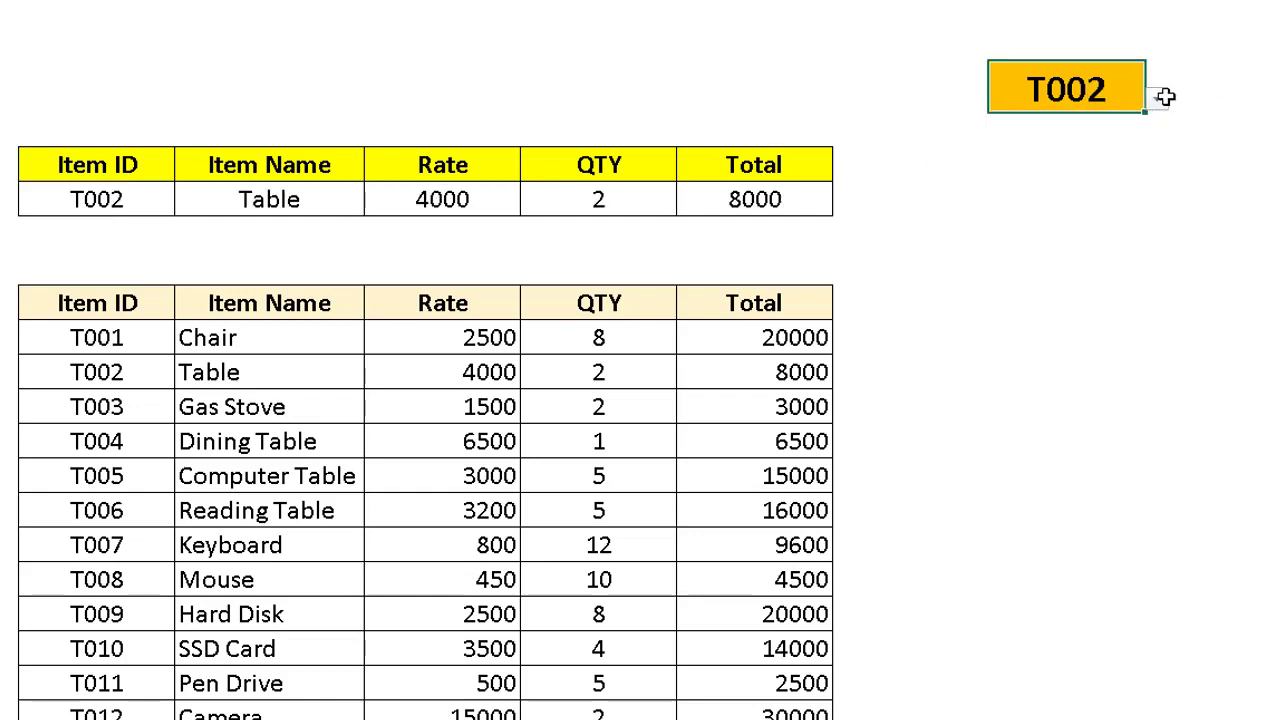
pyautogui.click(1165, 96)
pyautogui.click(1055, 178)
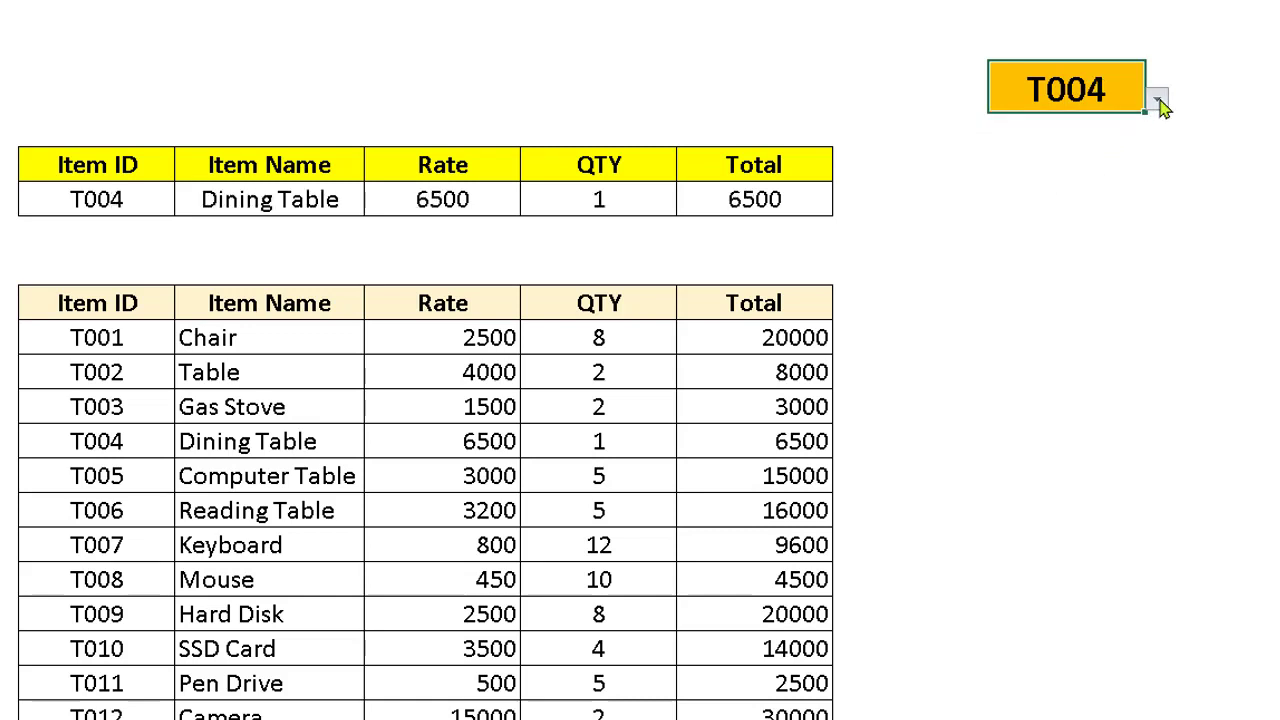
pyautogui.click(1160, 104)
pyautogui.click(1060, 220)
pyautogui.click(1157, 103)
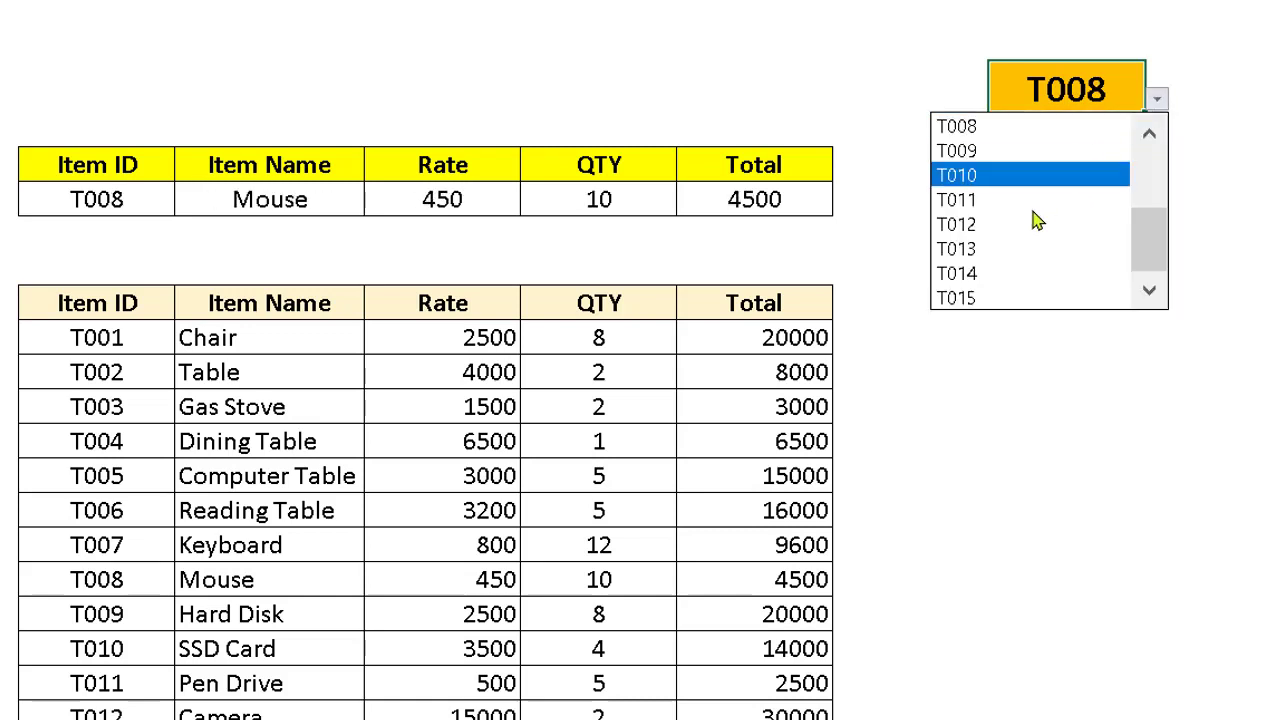
pyautogui.click(990, 249)
pyautogui.click(1155, 100)
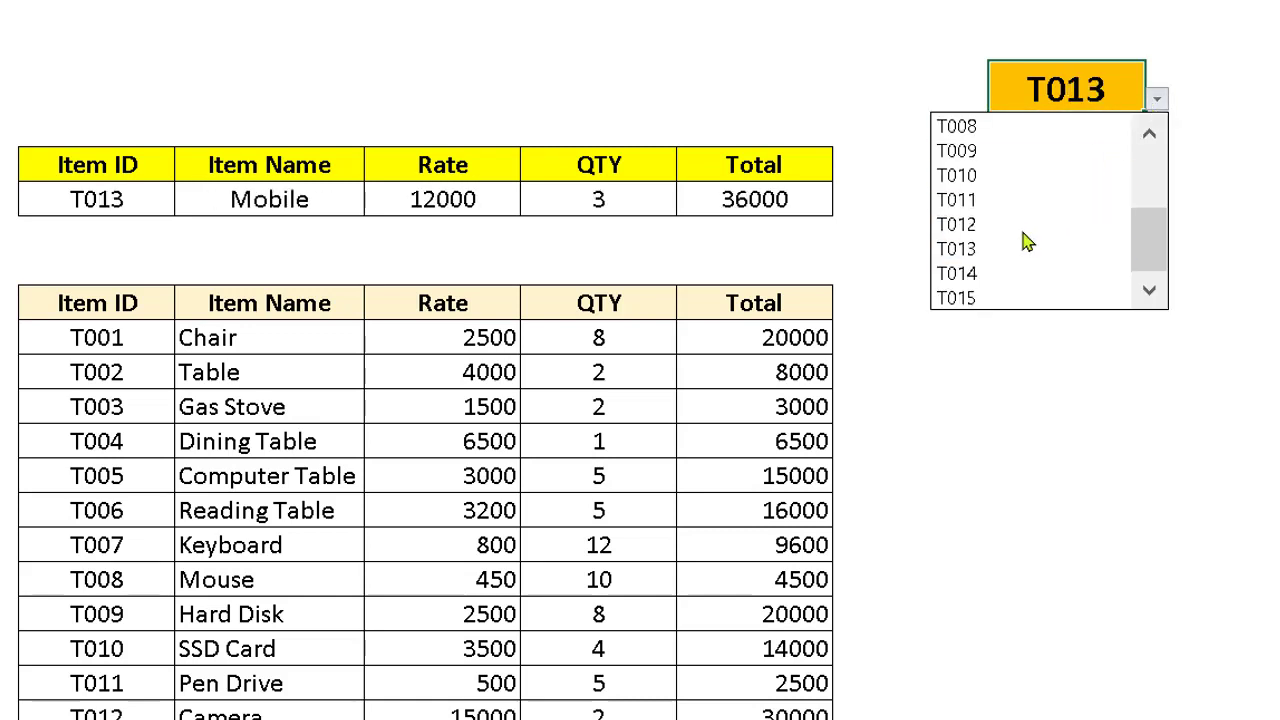
pyautogui.click(1010, 273)
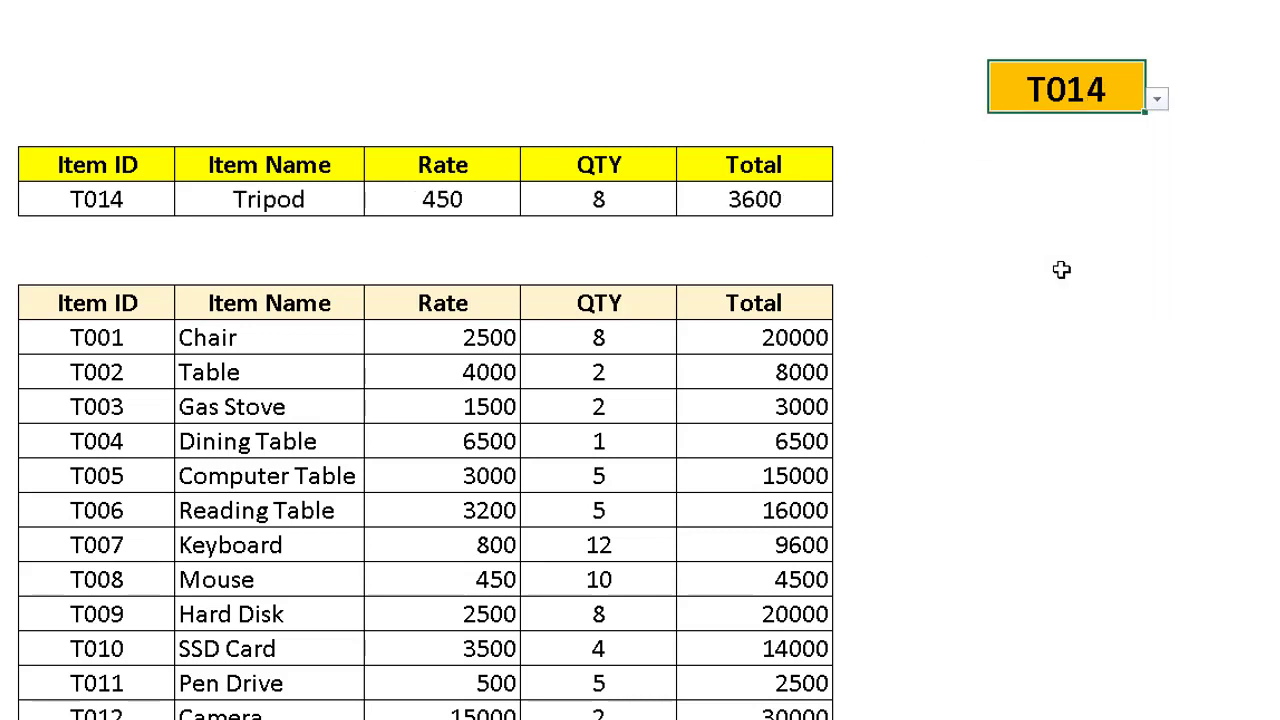